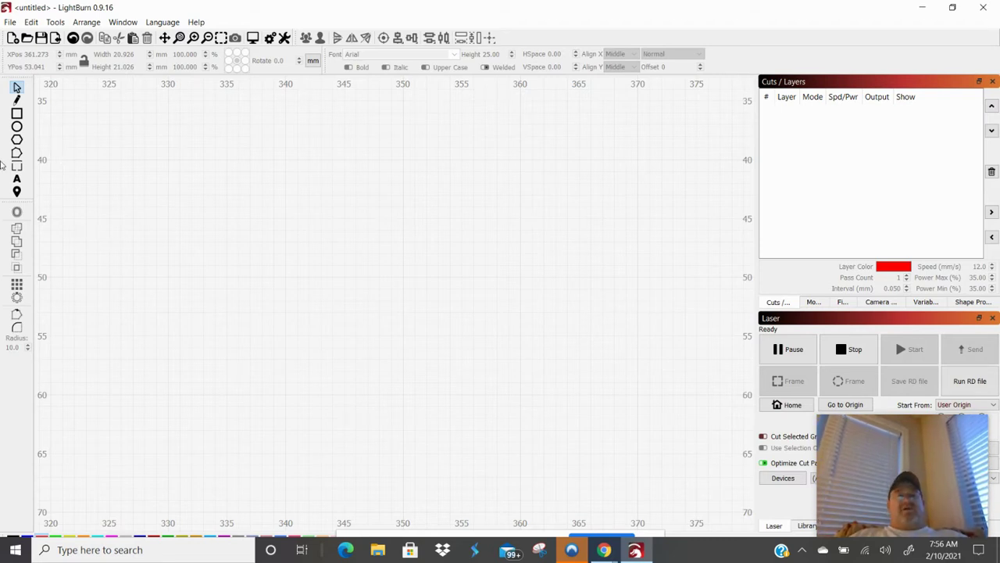
Step: Draw an ellipse about 2.9 mm wide and 4.4 mm high and assign it to the black layer 00
click(18, 127)
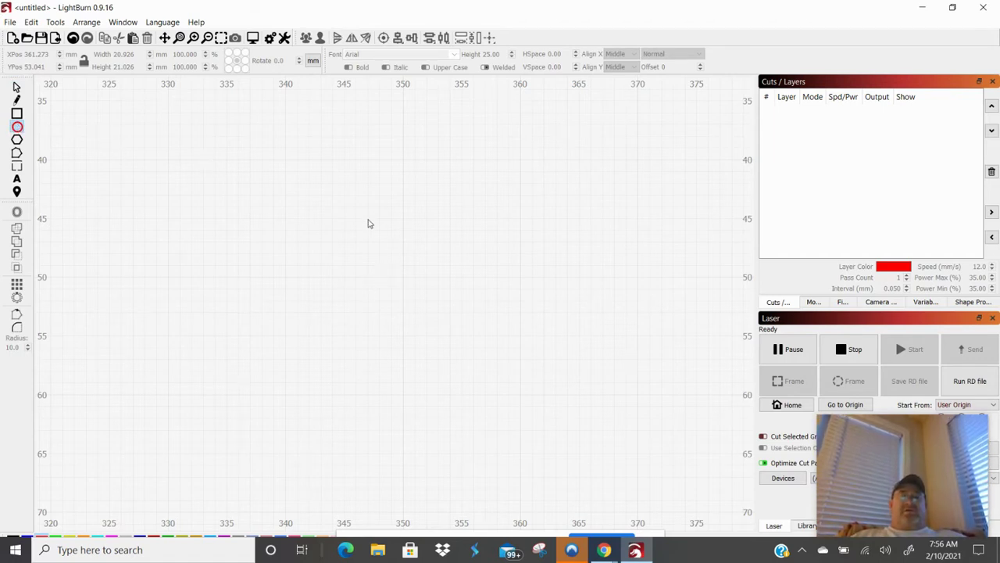
drag(369, 223, 402, 272)
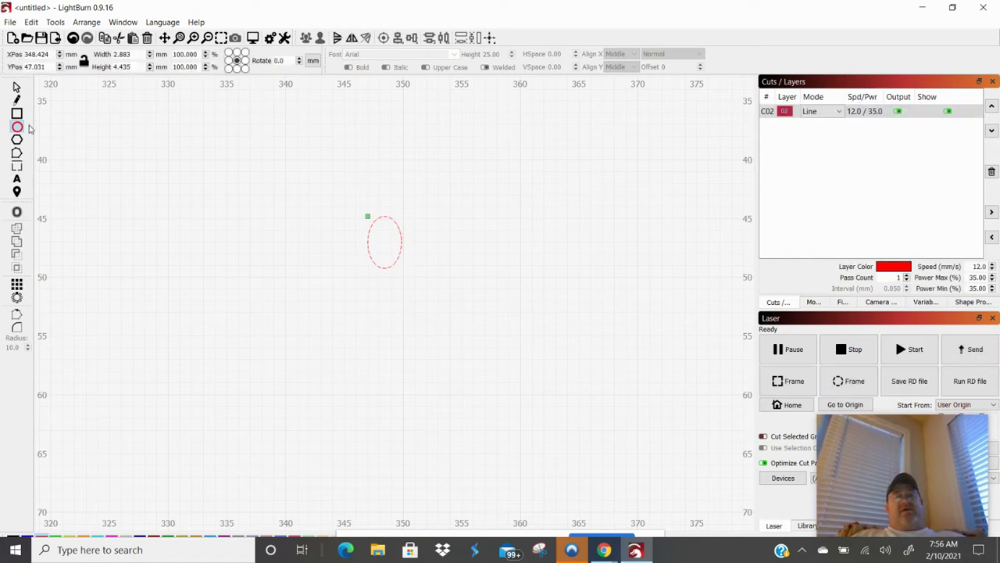
click(12, 538)
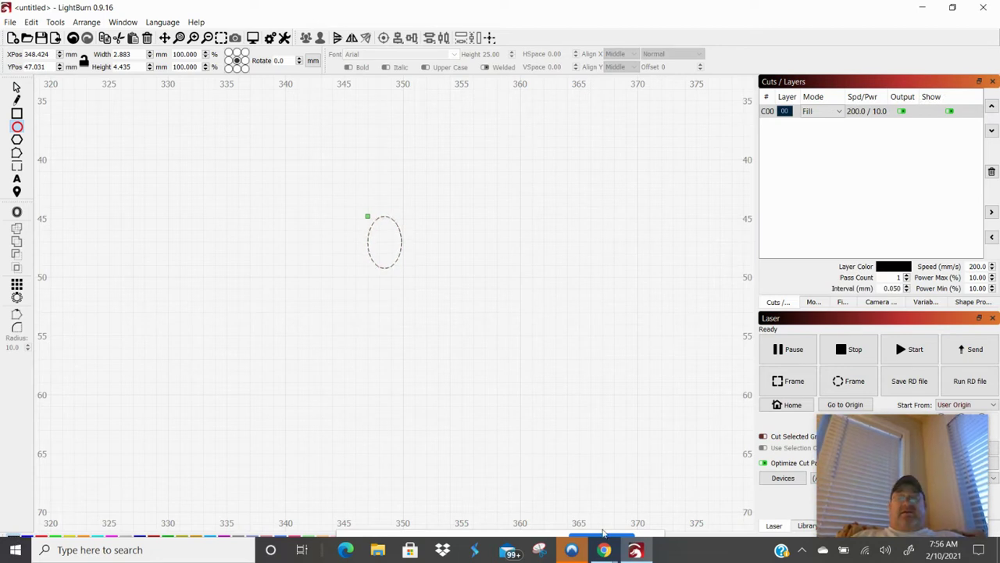
drag(727, 557, 973, 313)
drag(997, 253, 602, 547)
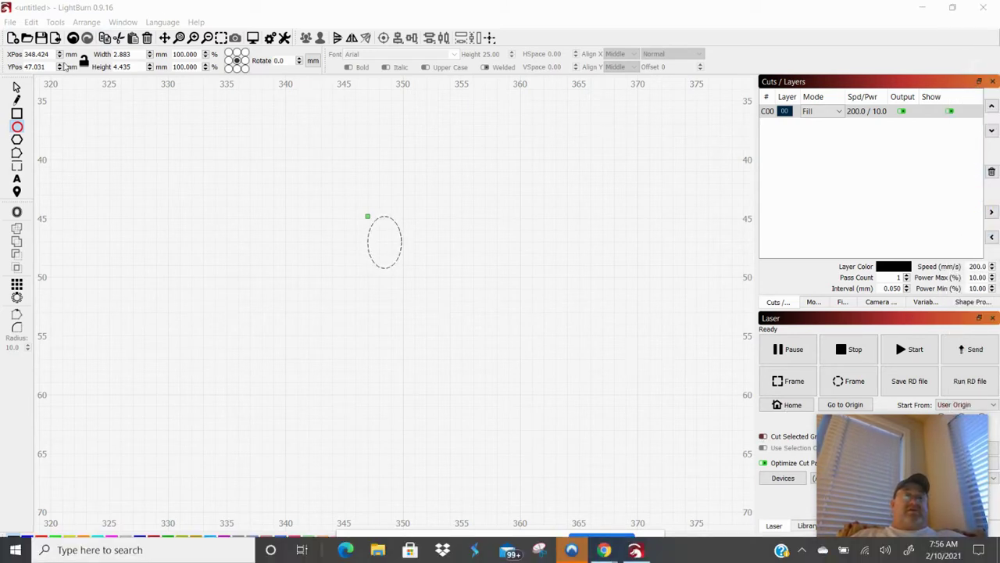
click(17, 88)
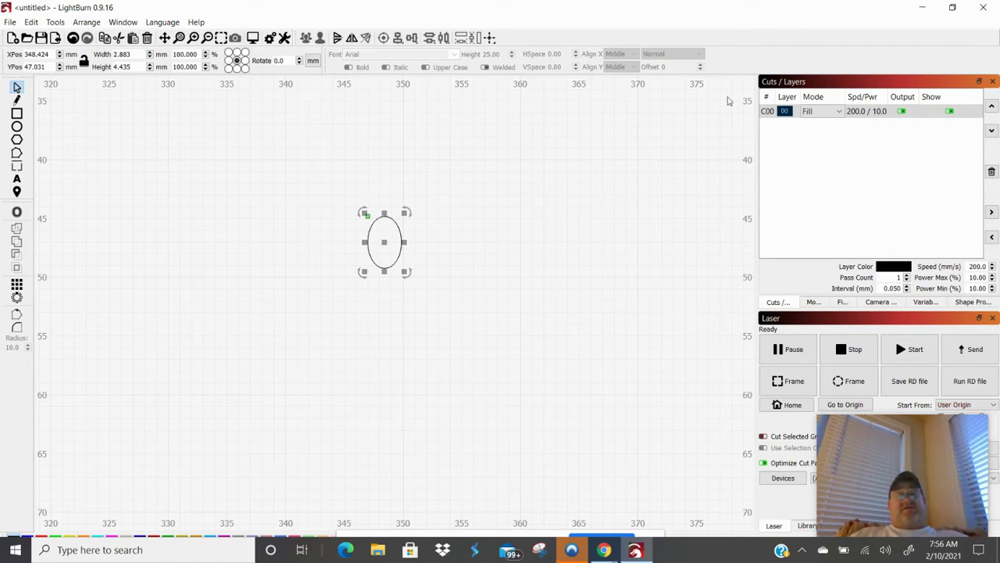
Step: Try to place a vertically offset copy of the ellipse in line with the original
click(522, 203)
key(ctrl+a)
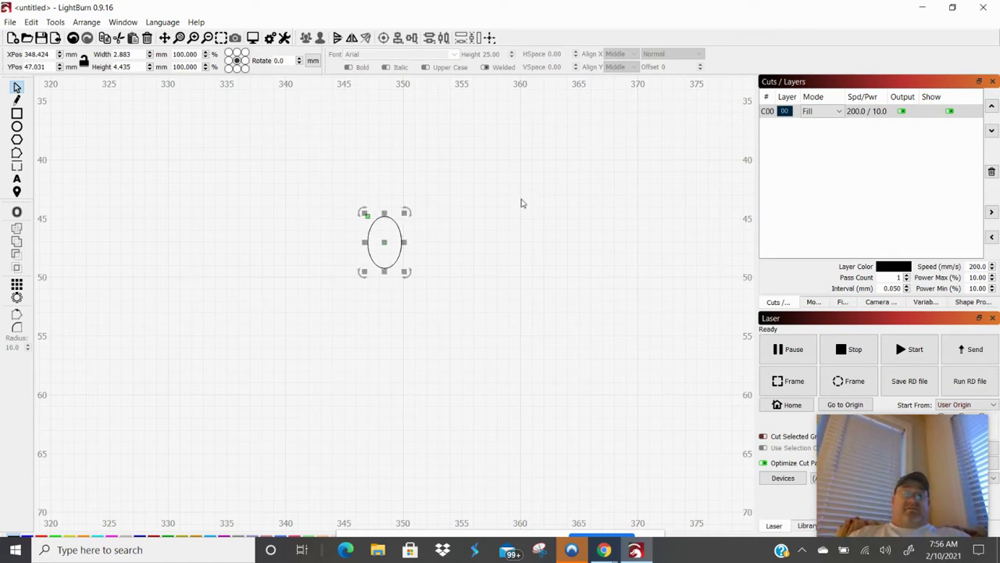
click(522, 203)
key(ctrl+a)
click(522, 203)
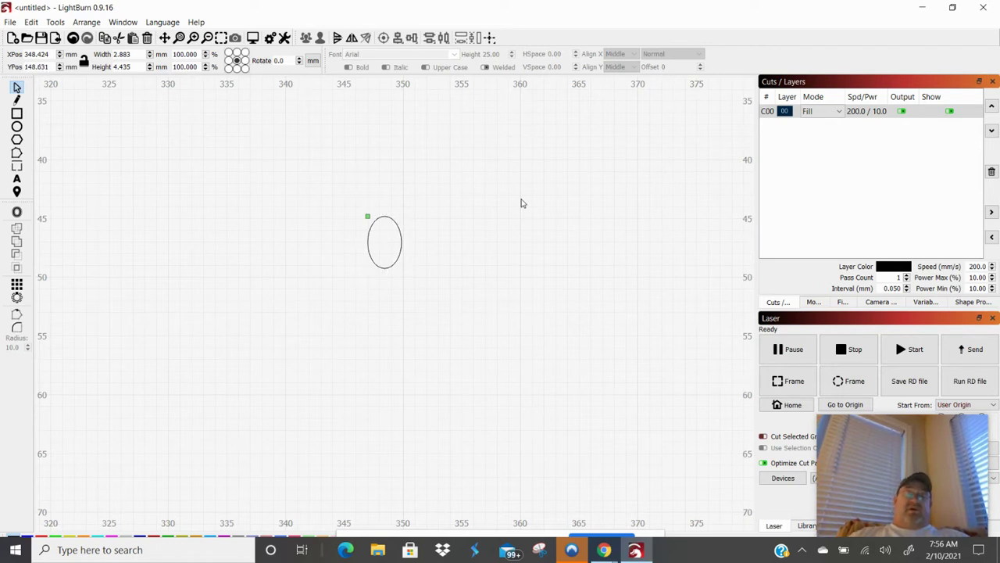
scroll(487, 245, down, 5)
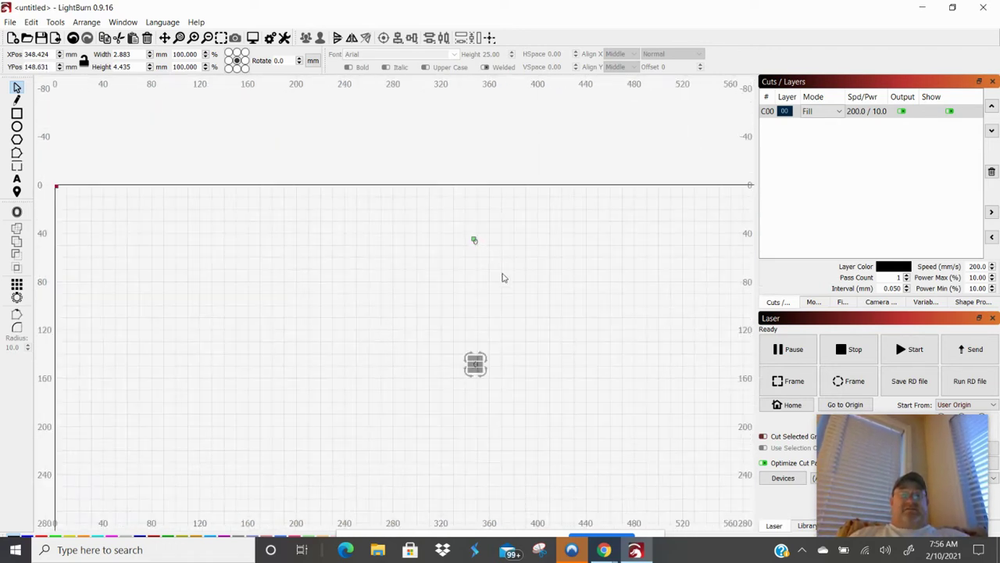
scroll(508, 253, up, 4)
key(ctrl+a)
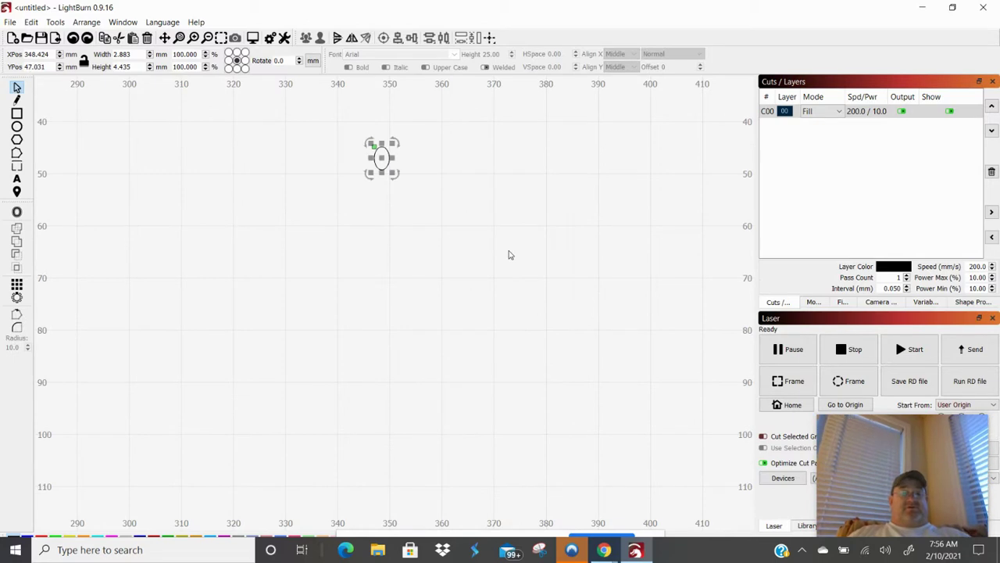
scroll(438, 180, up, 2)
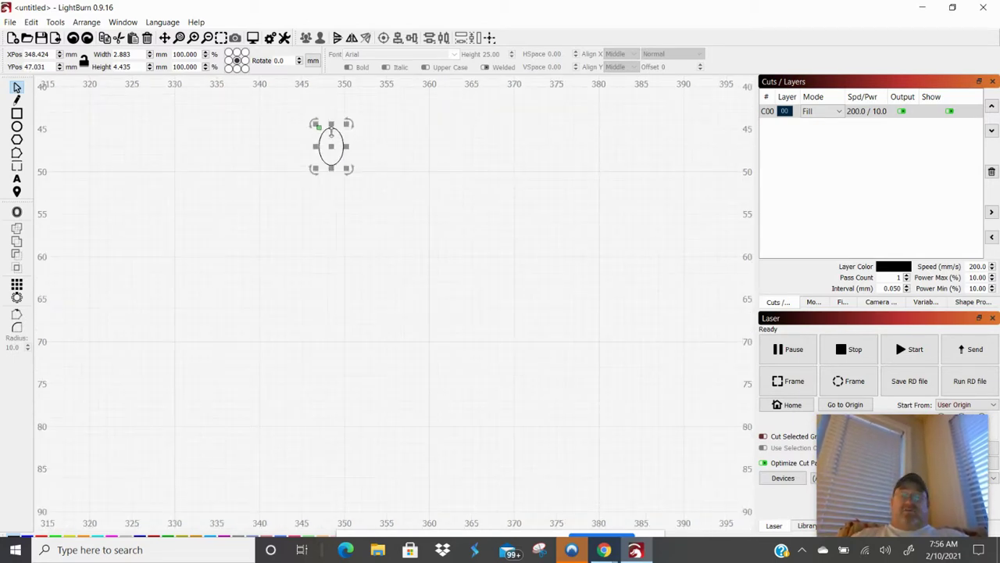
mouse_move(330, 131)
mouse_down()
mouse_move(330, 308)
mouse_move(330, 131)
mouse_up()
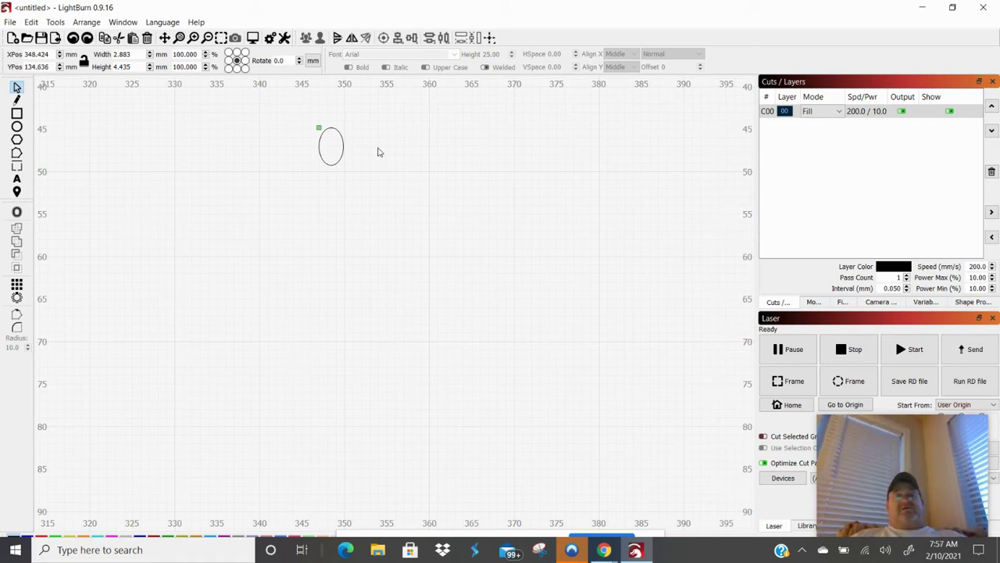
scroll(360, 145, down, 5)
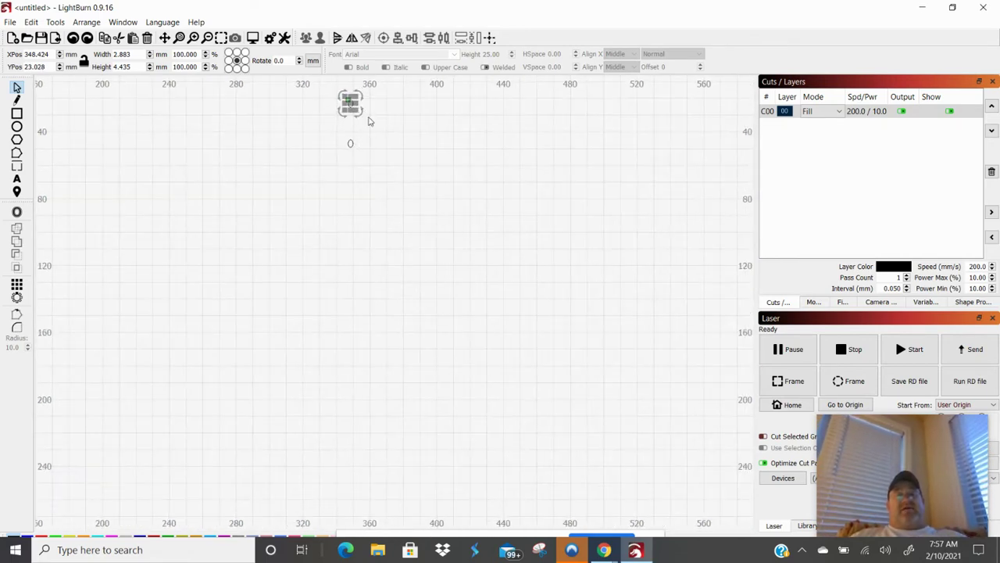
click(371, 115)
scroll(344, 138, up, 7)
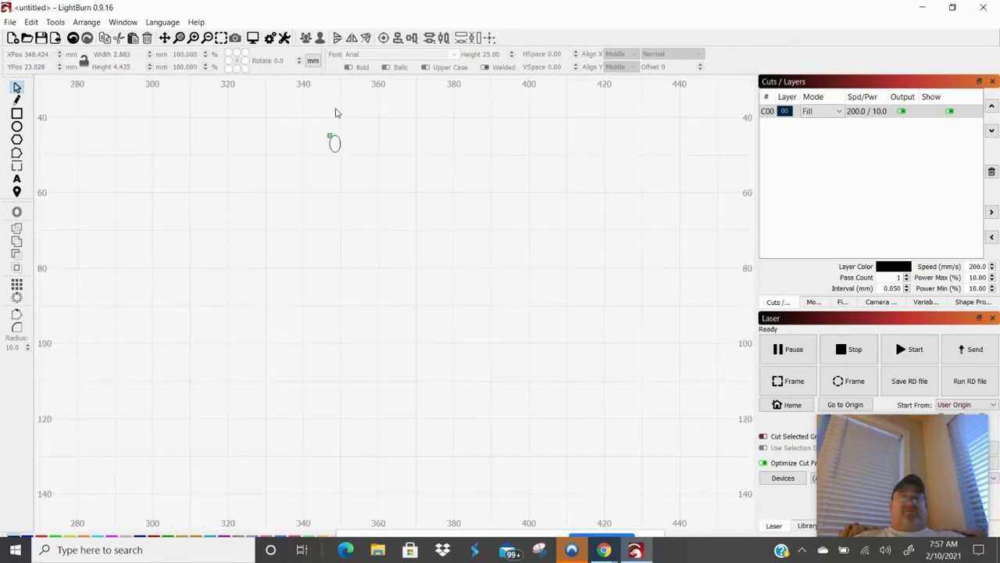
scroll(383, 172, up, 2)
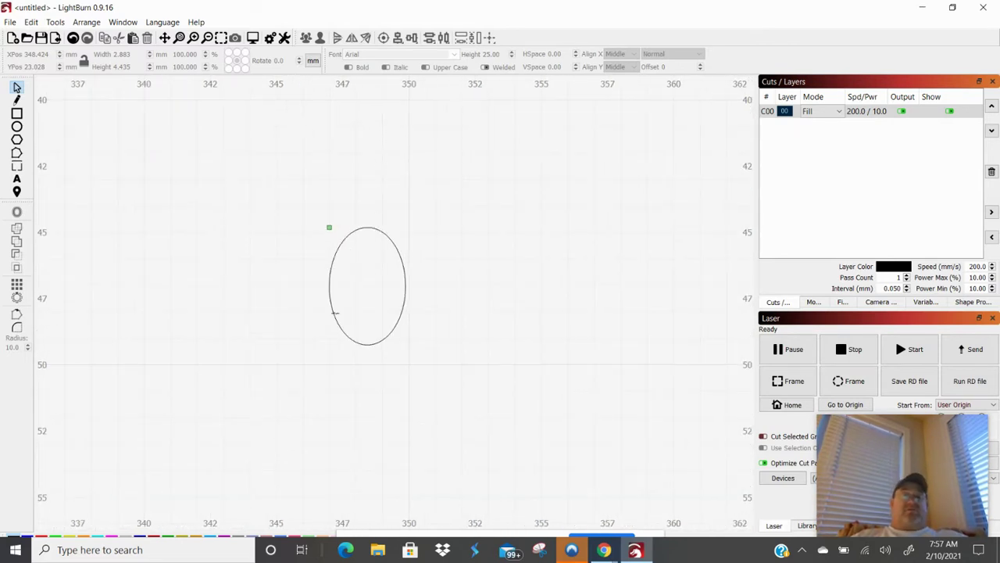
Step: Duplicate the ellipse and place the copy 2 mm straight below the original so the two overlap
key(ctrl+a)
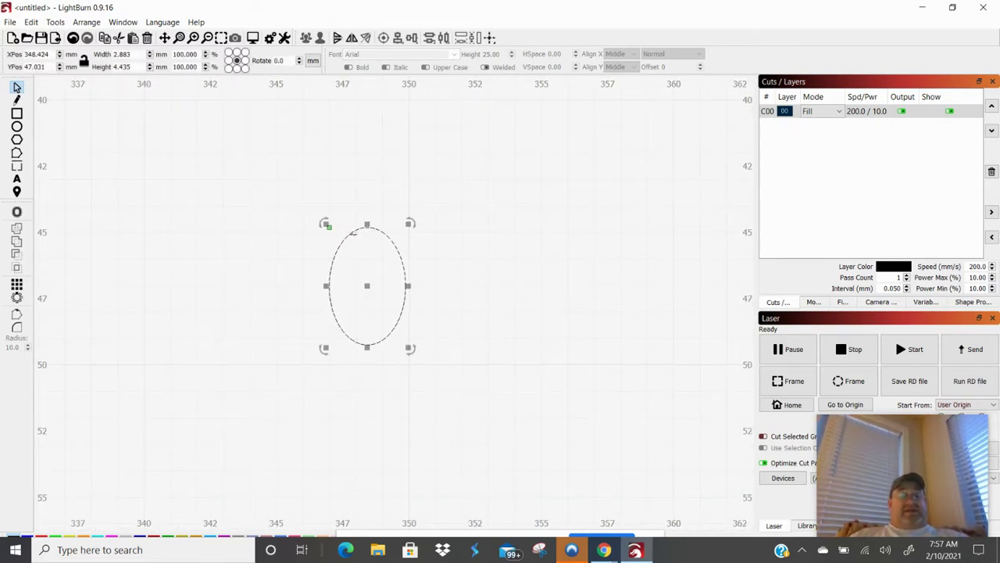
click(598, 166)
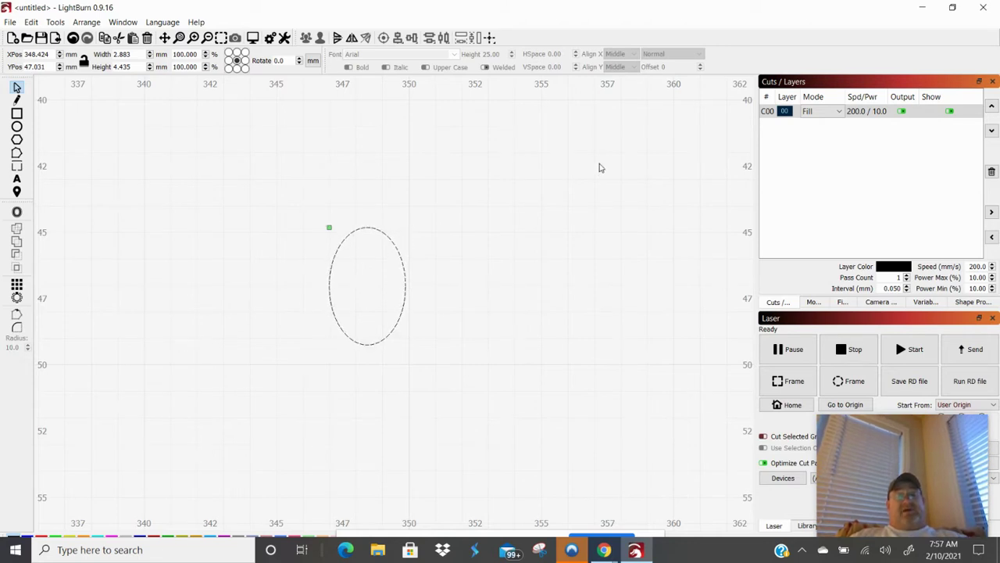
click(339, 243)
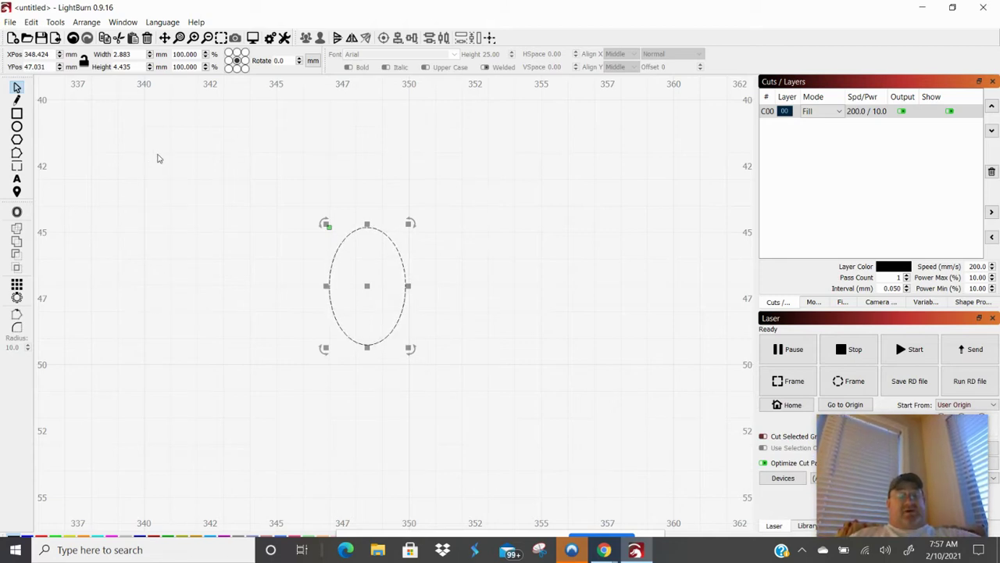
key(ctrl+v)
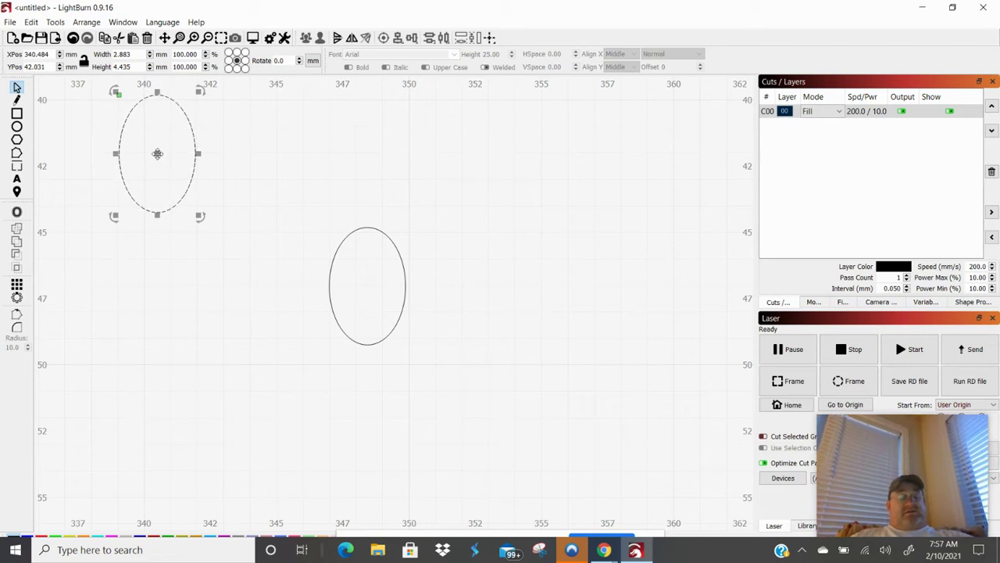
key(ctrl+z)
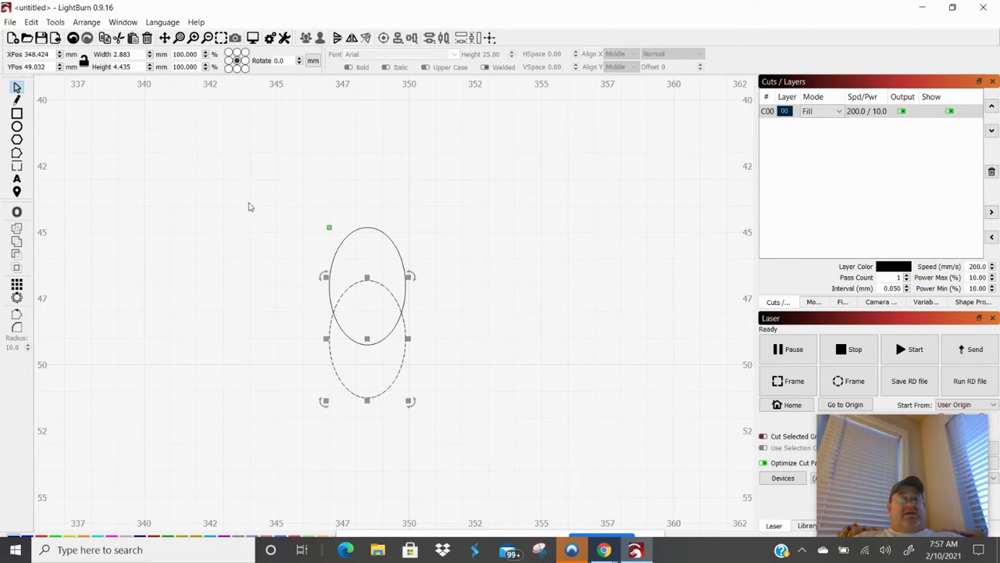
Step: Create a circular array of the upper ellipse with 22 rotated copies over 360 degrees, centred on the lower ellipse
drag(248, 206, 461, 439)
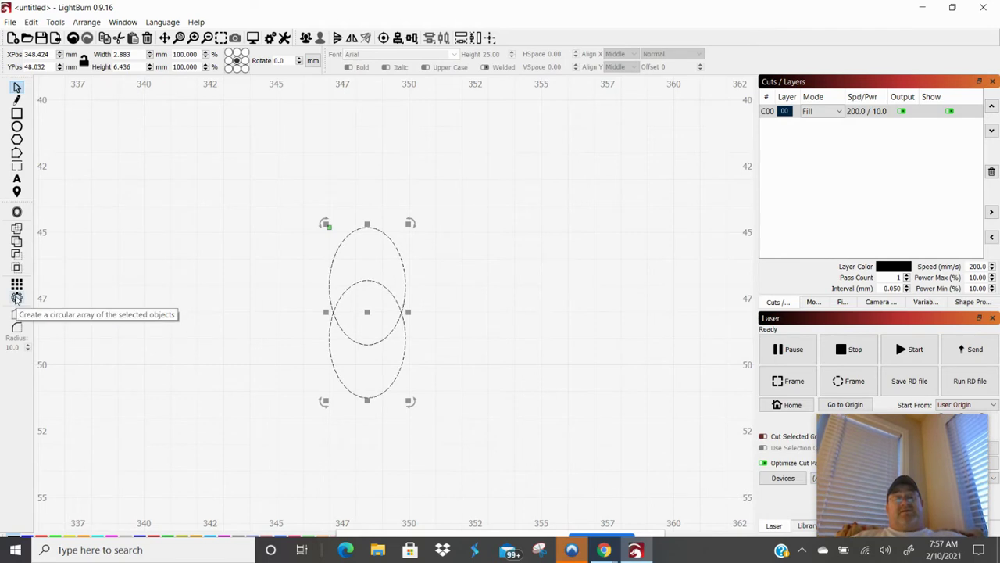
click(17, 298)
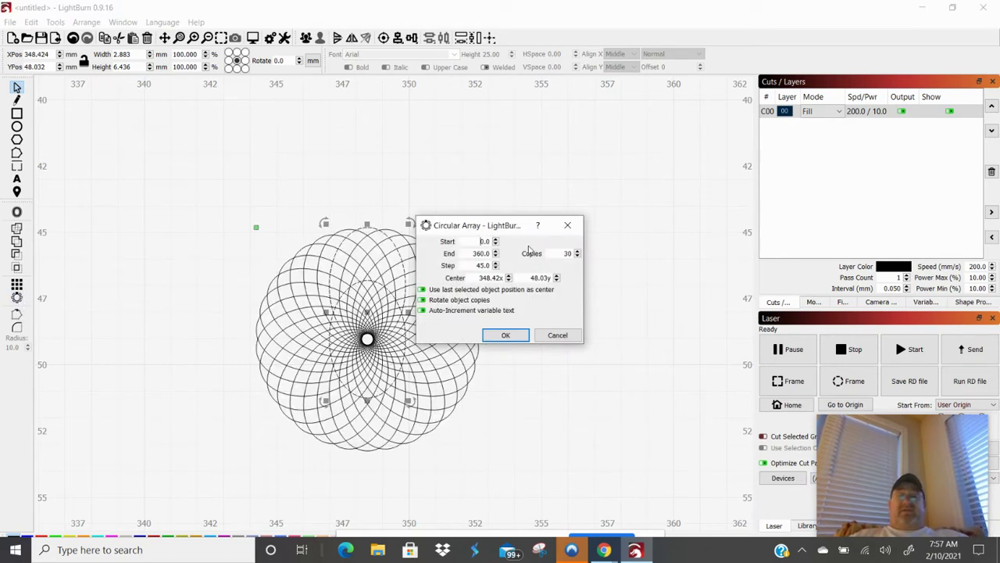
drag(564, 254, 576, 258)
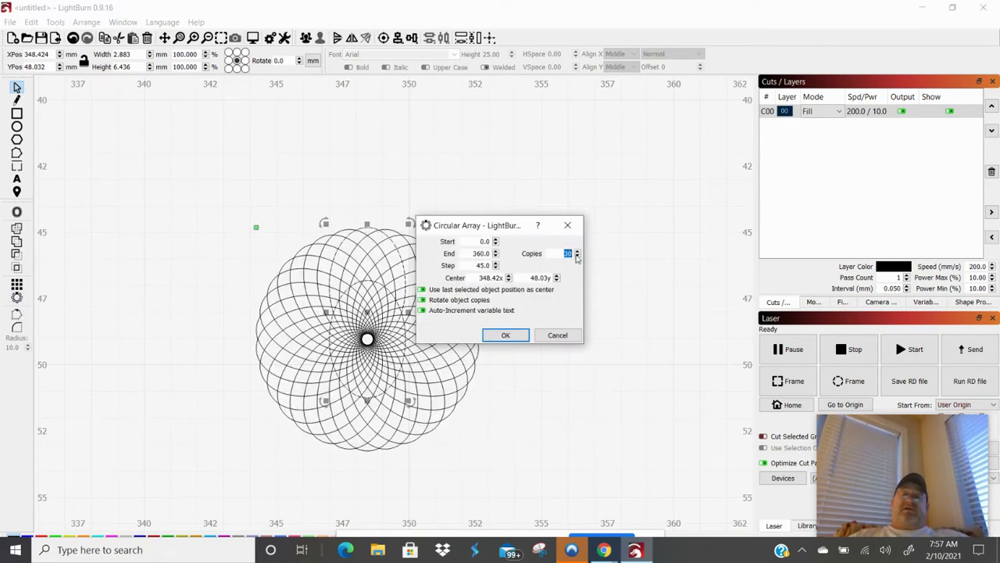
text(2)
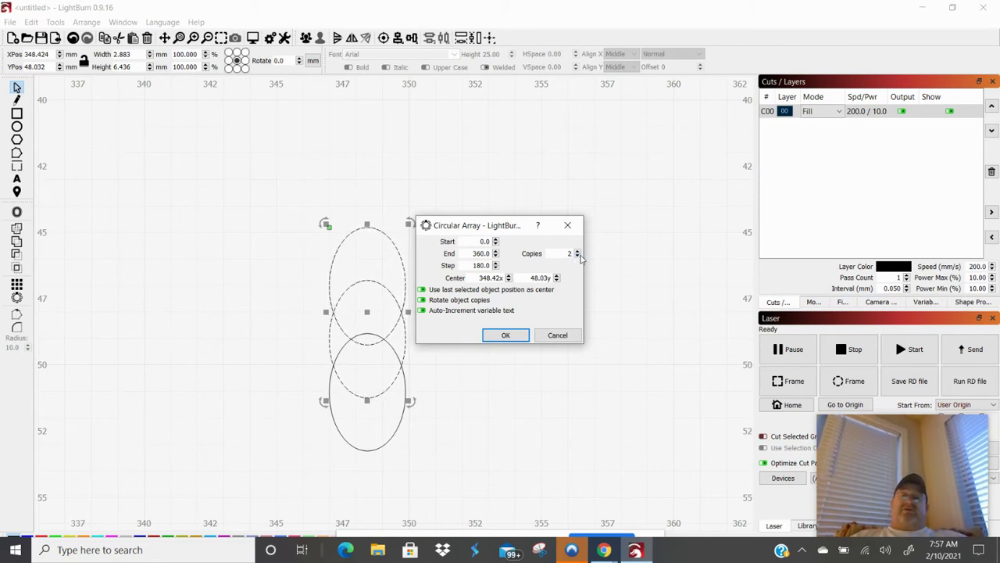
scroll(578, 256, up, 10)
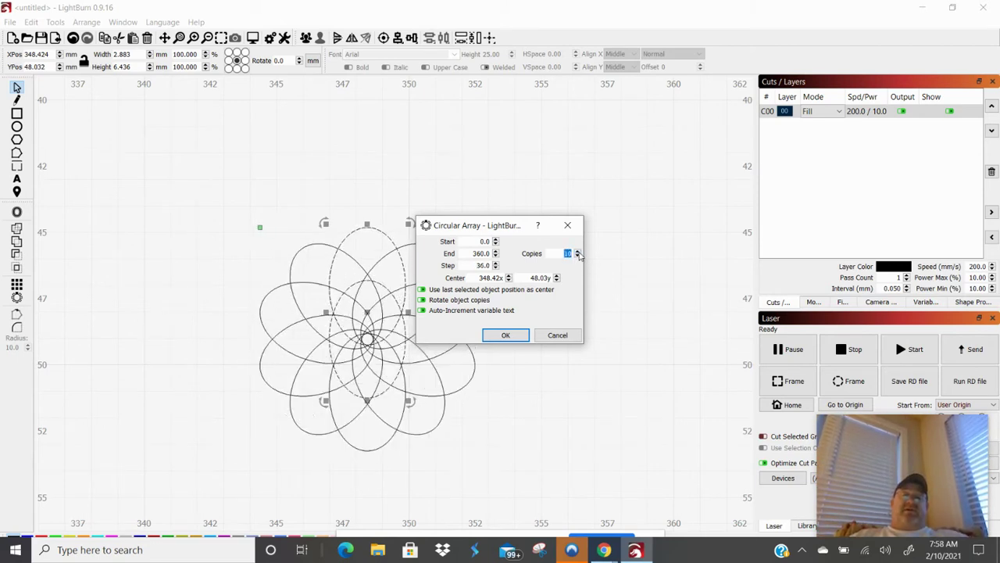
scroll(577, 255, up, 8)
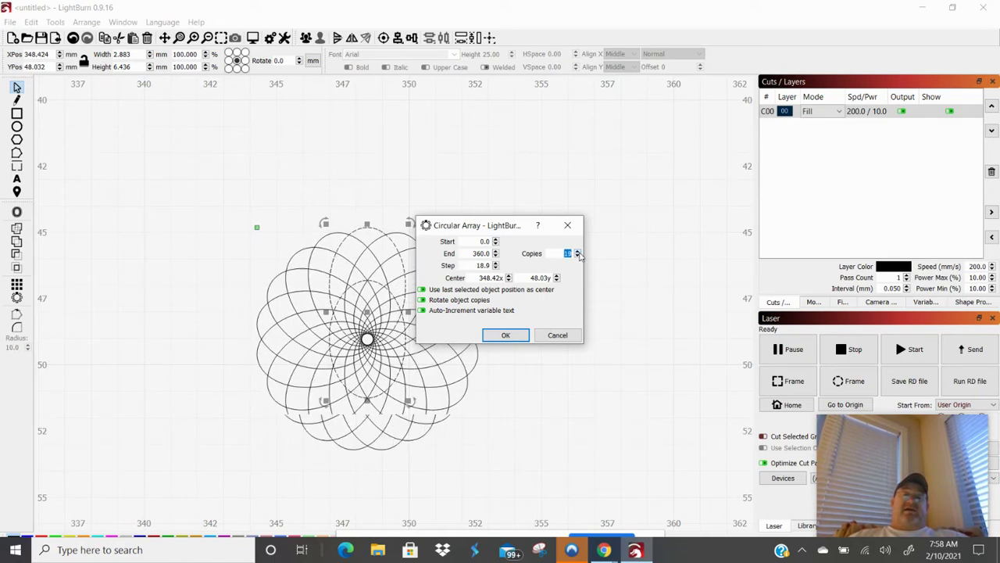
scroll(577, 254, up, 1)
scroll(578, 256, up, 1)
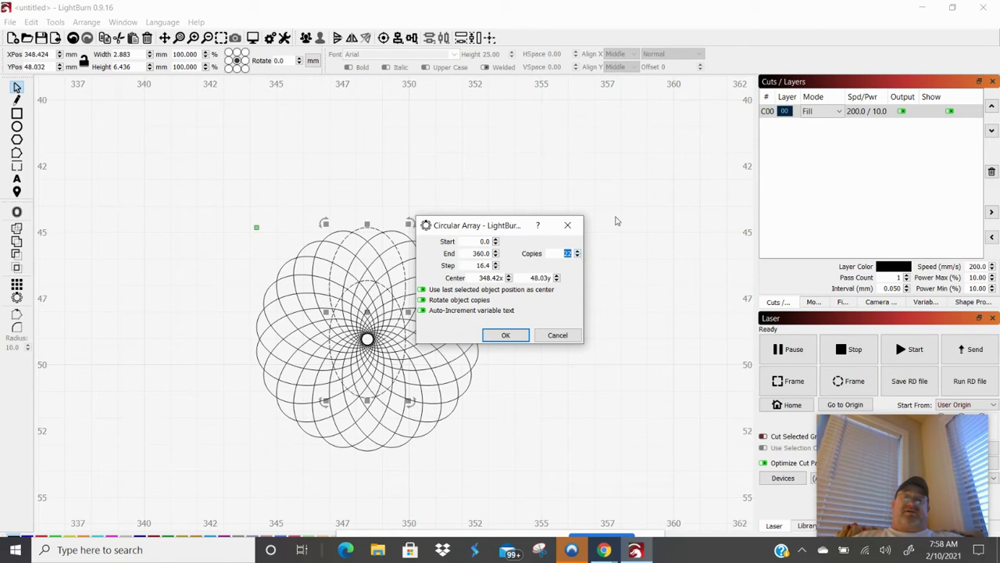
click(506, 334)
Step: Delete the lower ellipse that served as the array's centre
scroll(461, 258, up, 5)
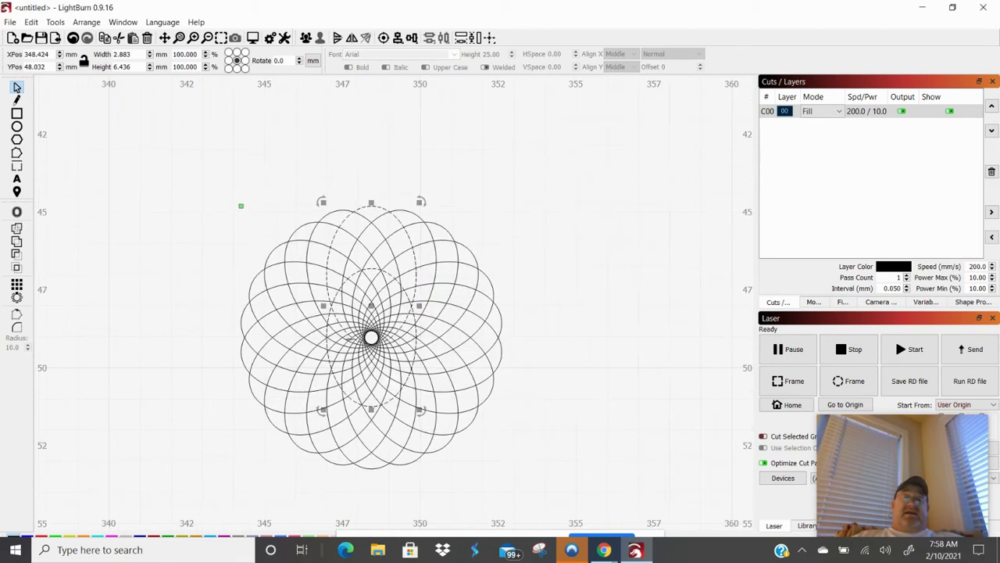
click(372, 247)
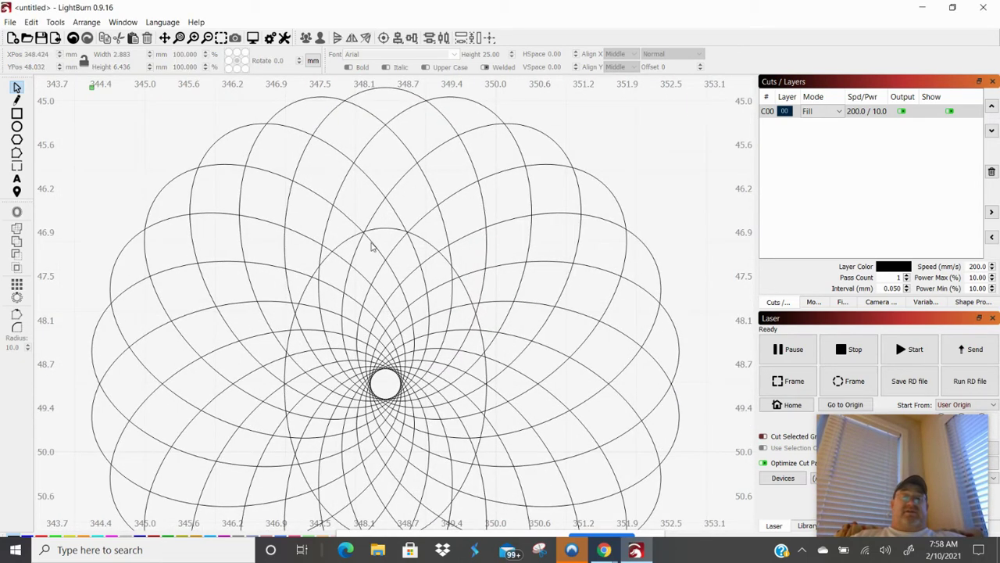
click(381, 228)
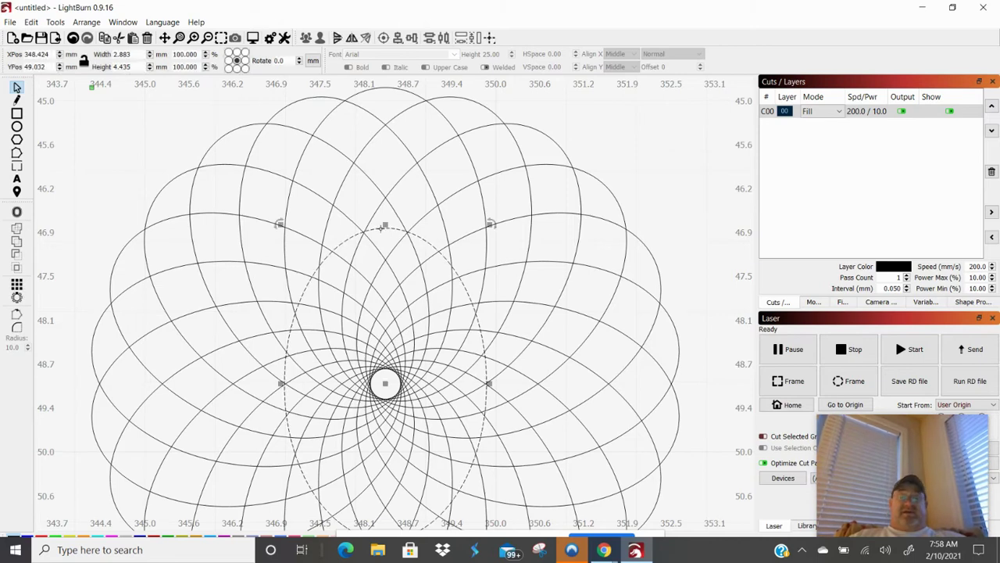
key(Escape)
scroll(381, 228, down, 2)
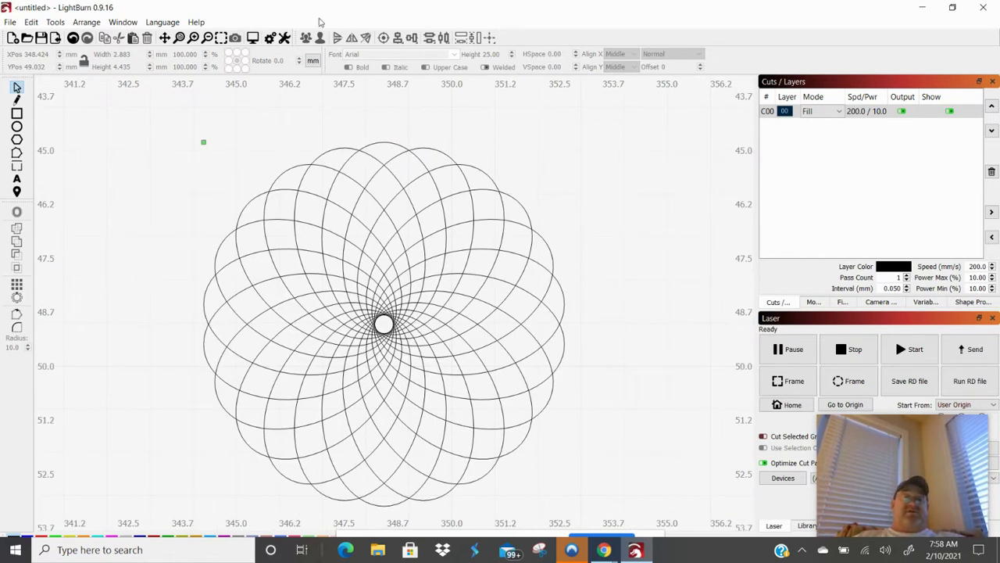
Step: Preview the engraving of the filled circular pattern, inspect it up close and close the preview
click(253, 38)
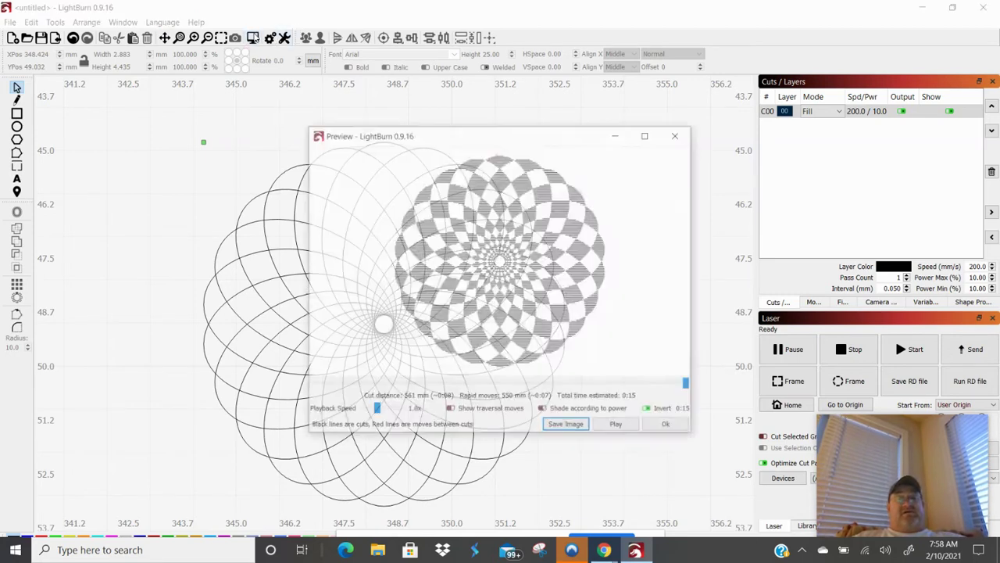
scroll(510, 175, up, 2)
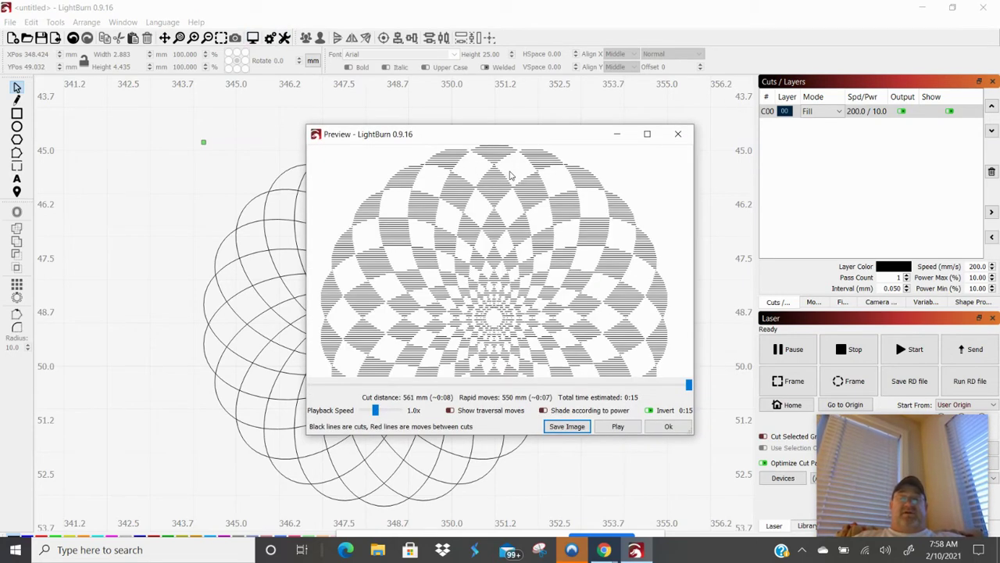
scroll(510, 175, down, 2)
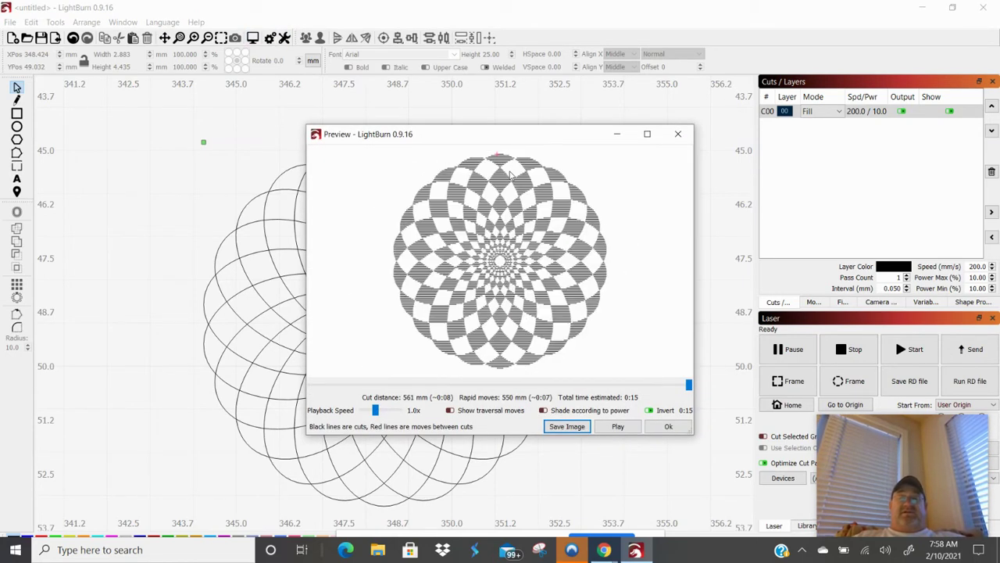
click(676, 137)
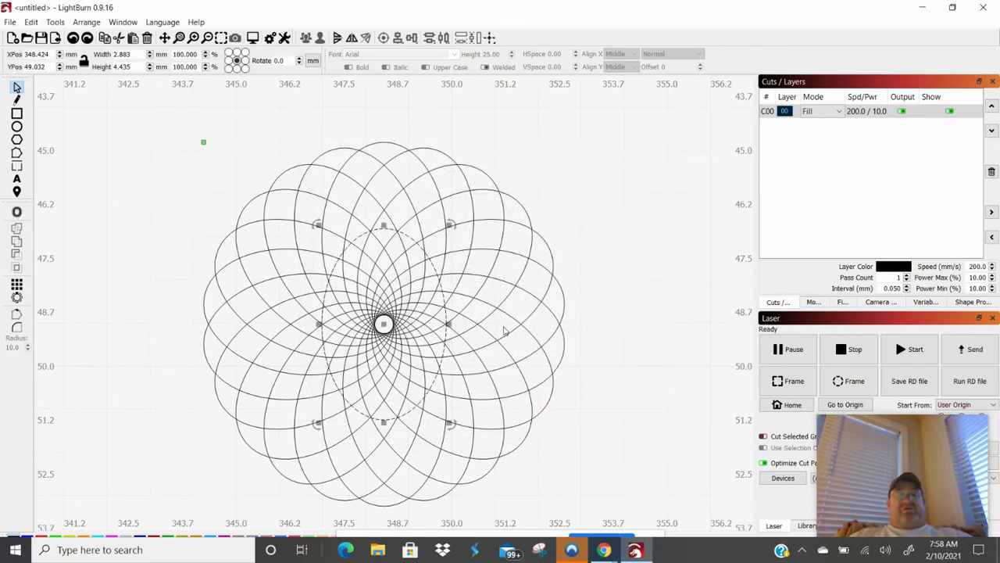
Step: Undo the centre ellipse's deletion and the circular array, going back to the two overlapping ellipses
key(ctrl+z)
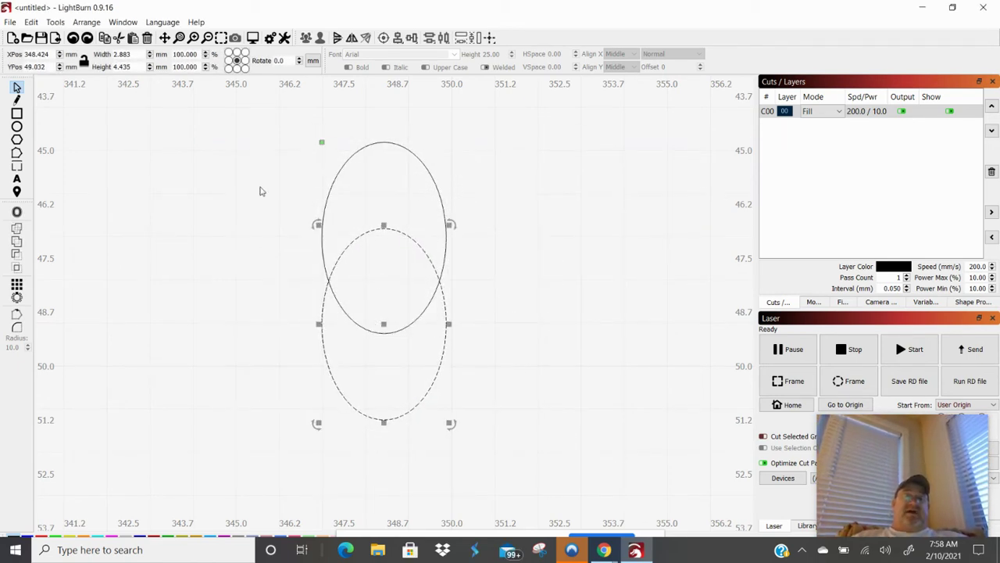
Step: Create a circular array of both ellipses with 39 rotated copies over 360 degrees, centred on the lower ellipse
drag(263, 125, 612, 537)
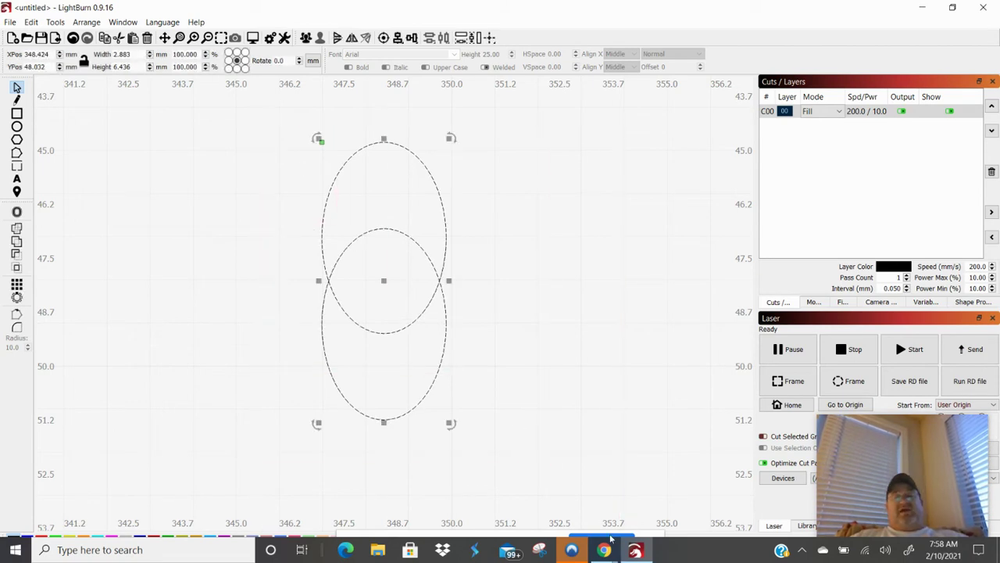
click(17, 298)
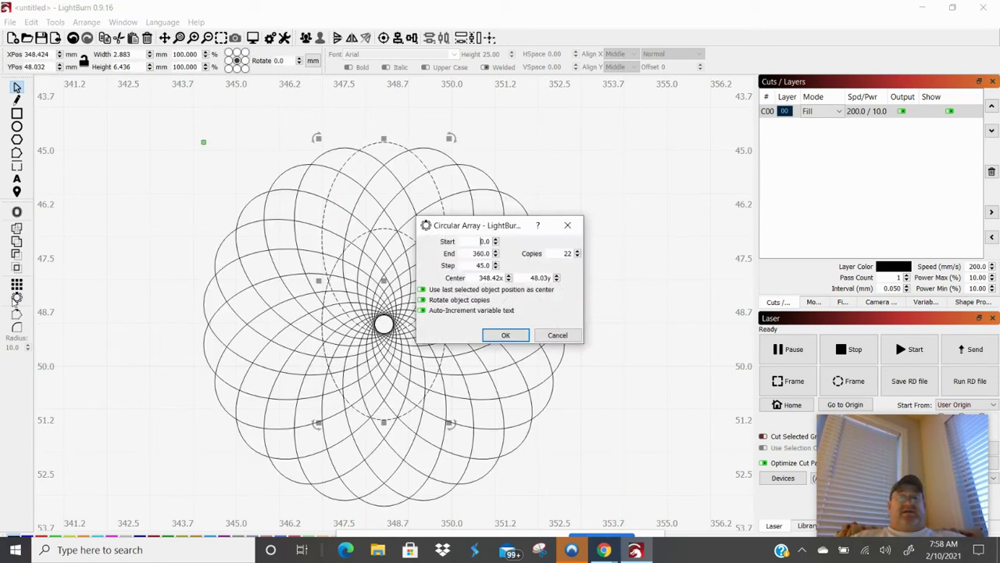
double_click(564, 253)
text(39)
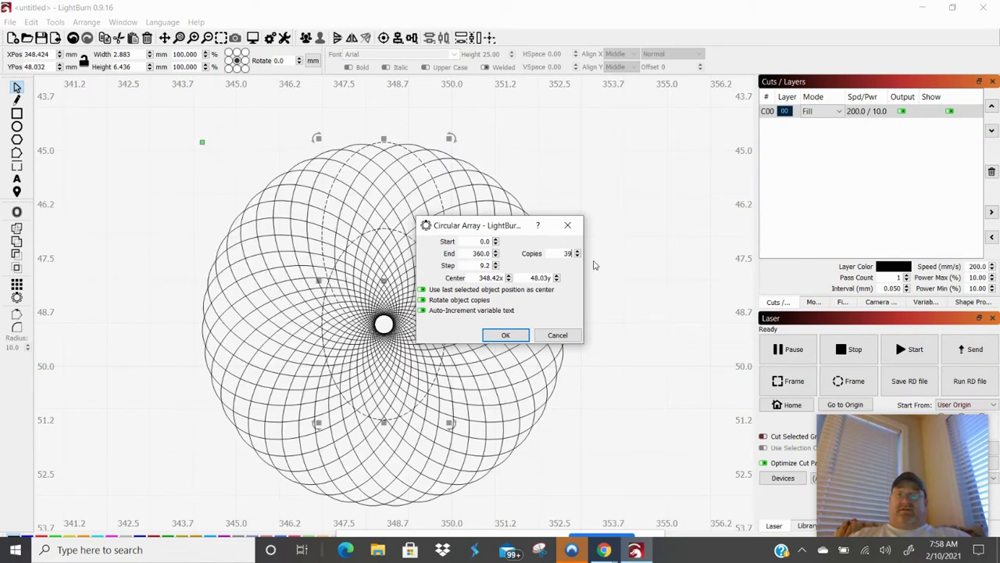
click(505, 335)
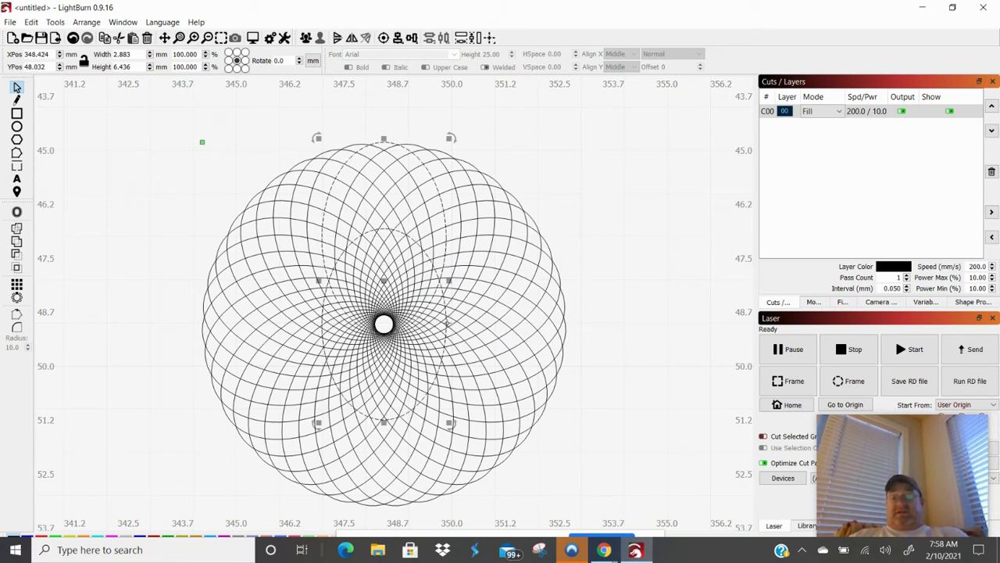
Step: Delete the two original ellipses, and undo that deletion together with the circular array
key(Escape)
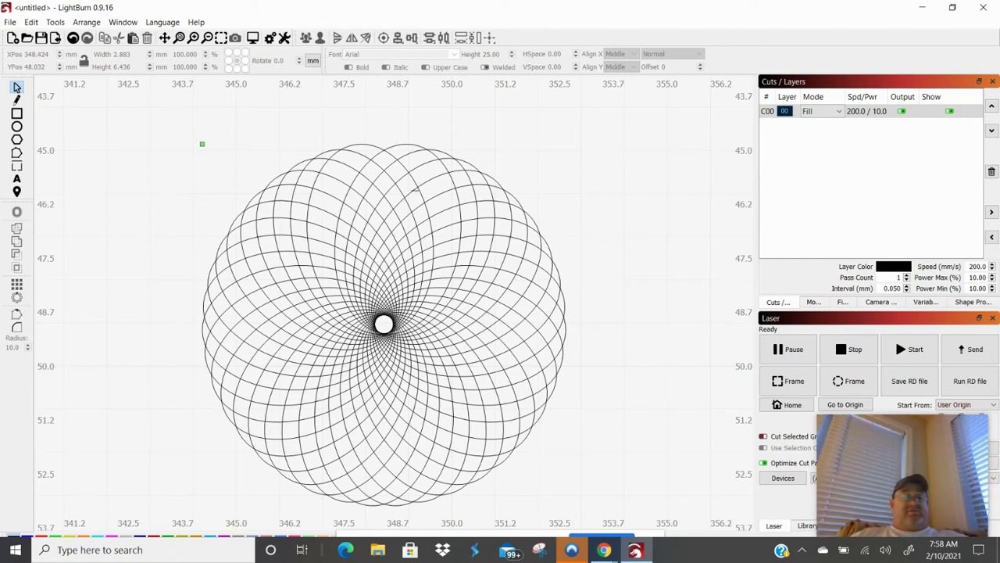
click(415, 190)
key(ctrl+z)
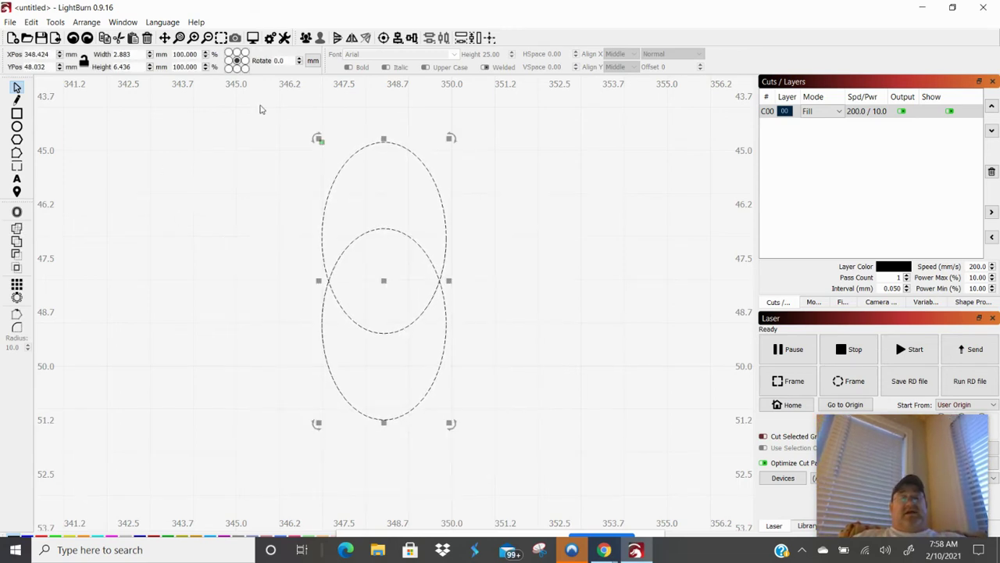
Step: Circularly array both ellipses with 40 rotated copies over 360 degrees, centred on the upper ellipse, and delete the two originals
click(17, 297)
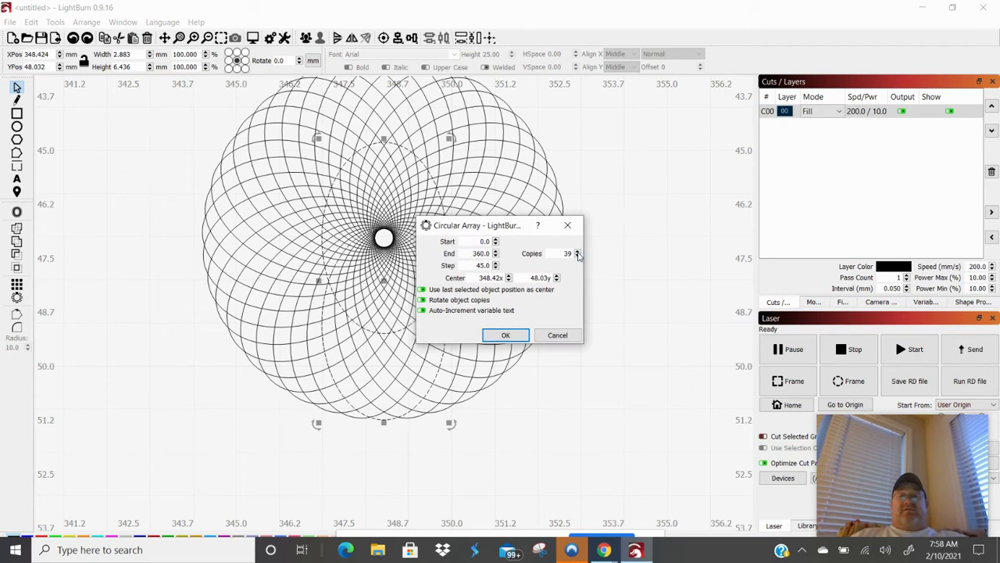
click(578, 252)
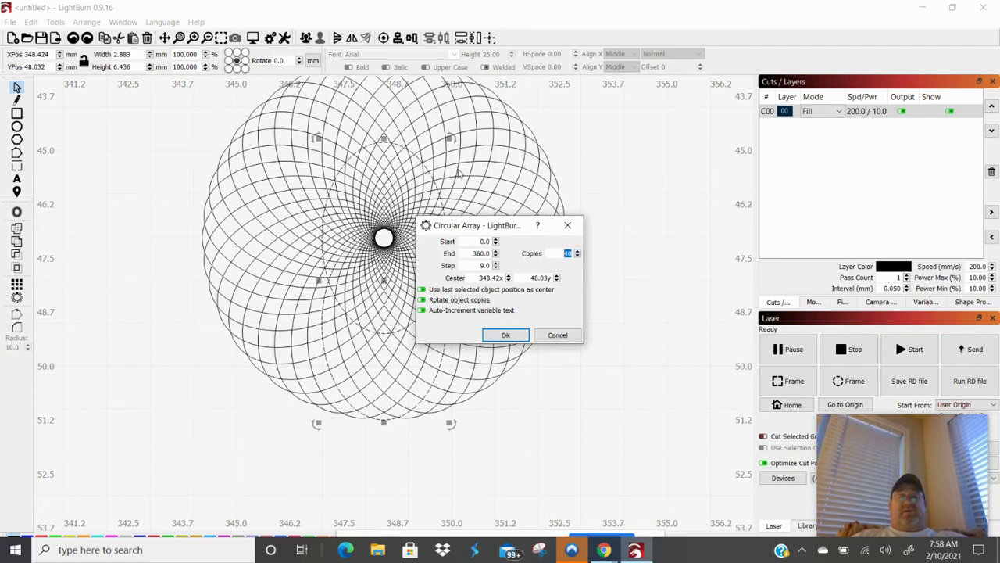
click(506, 335)
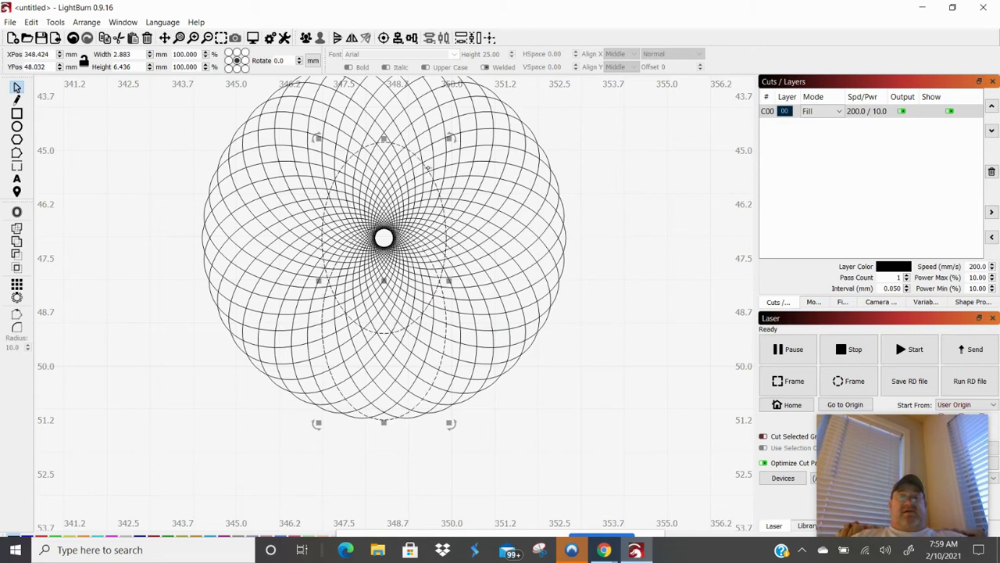
click(397, 118)
Step: Preview the engraving of the filled 40-copy pattern and close the preview
scroll(397, 113, down, 4)
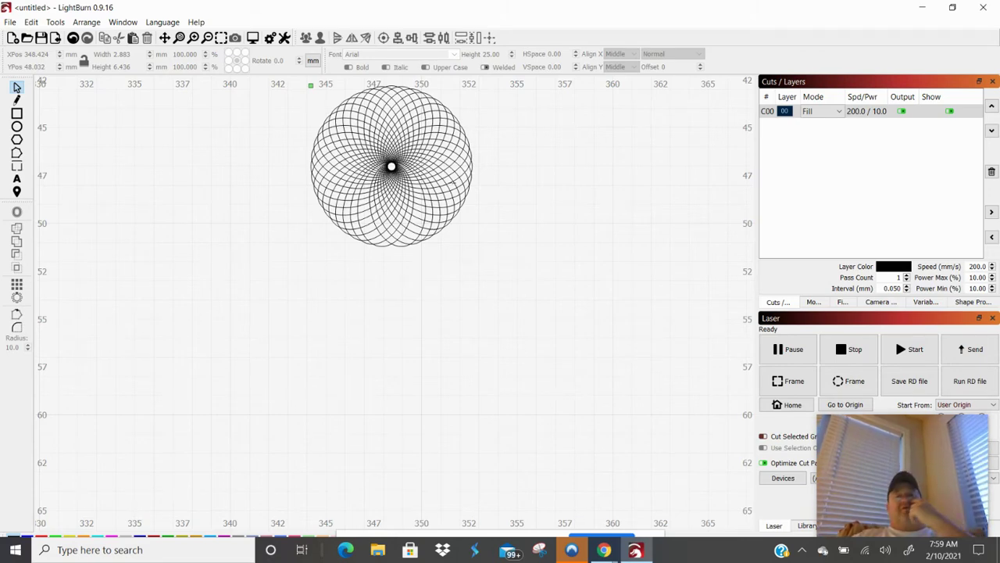
scroll(407, 133, down, 1)
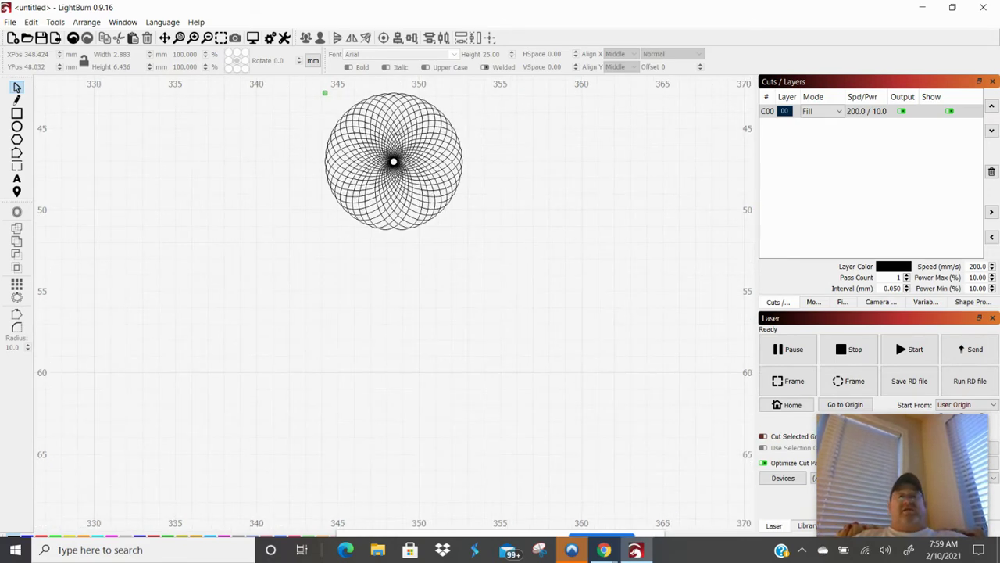
scroll(404, 105, down, 1)
scroll(395, 129, up, 3)
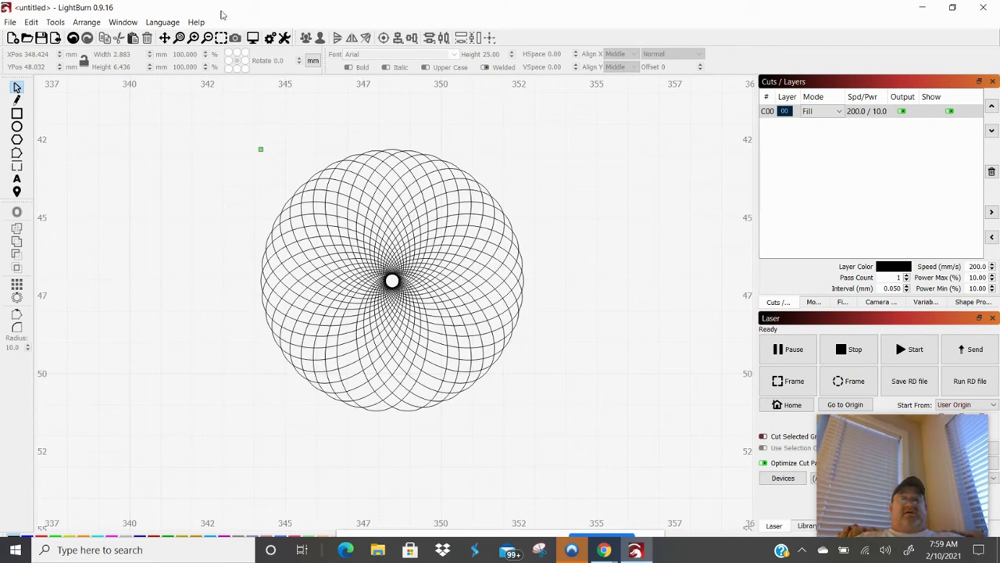
click(253, 37)
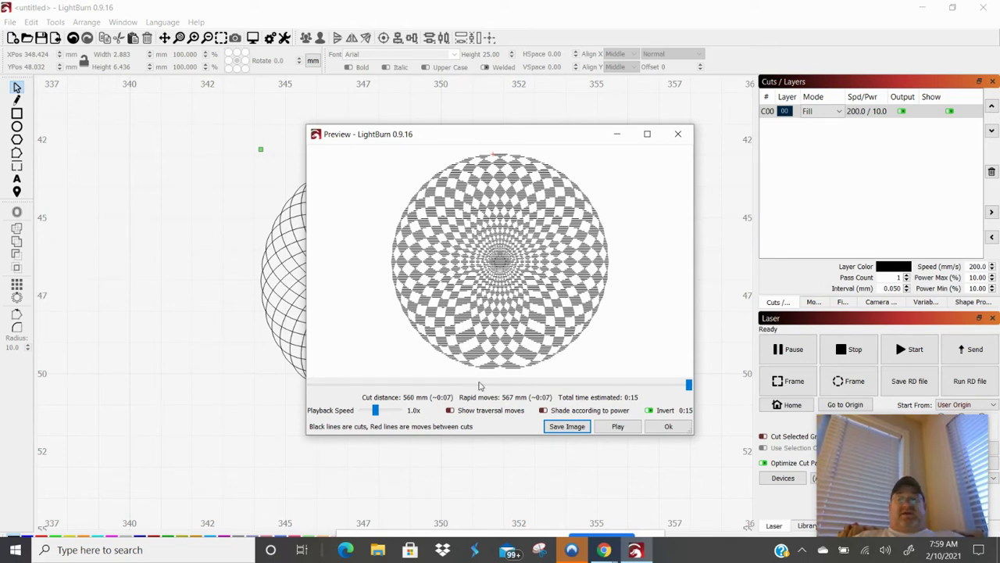
click(668, 426)
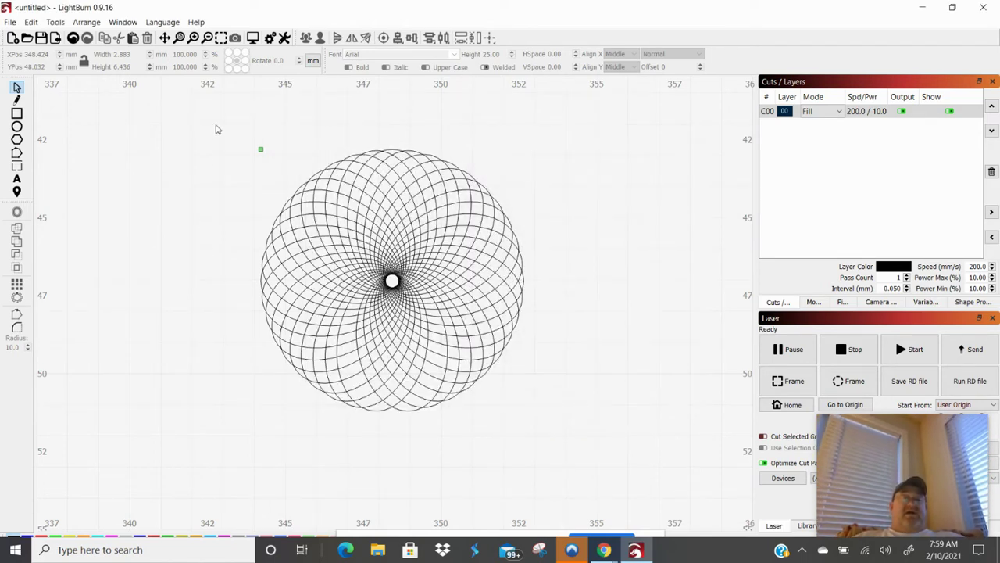
Step: Select all the ellipses of the circular pattern and convert them to paths
drag(216, 125, 536, 454)
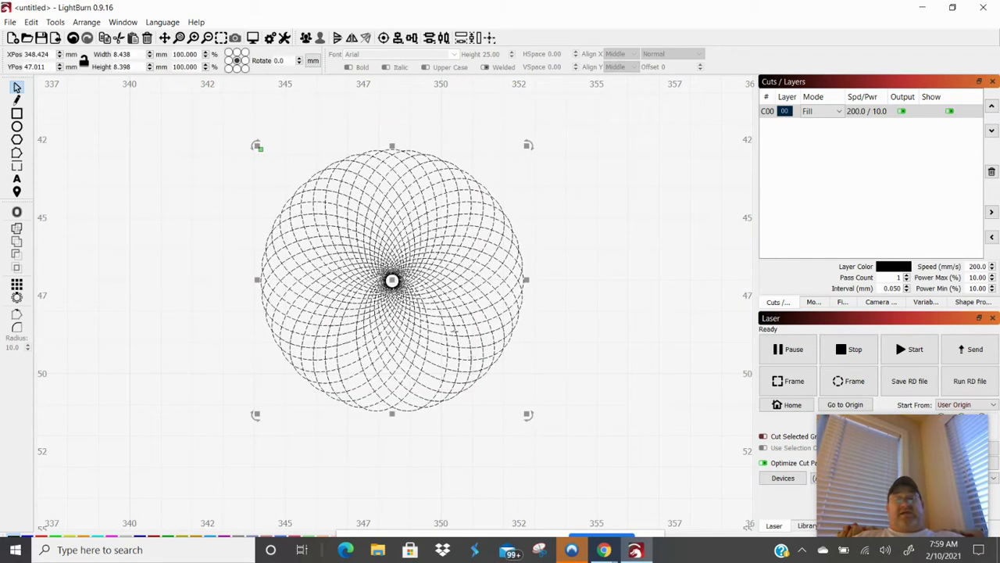
right_click(394, 286)
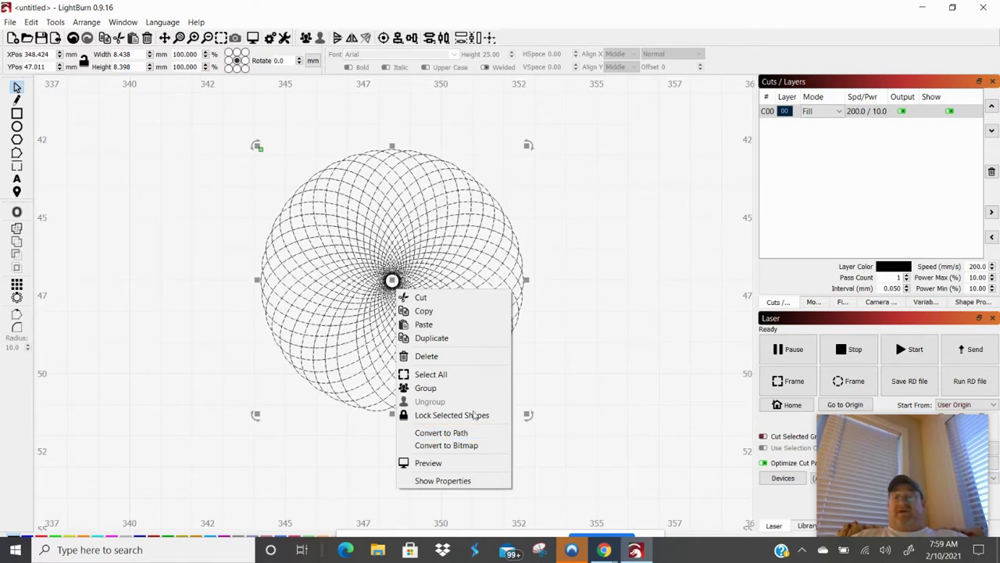
click(441, 433)
click(449, 337)
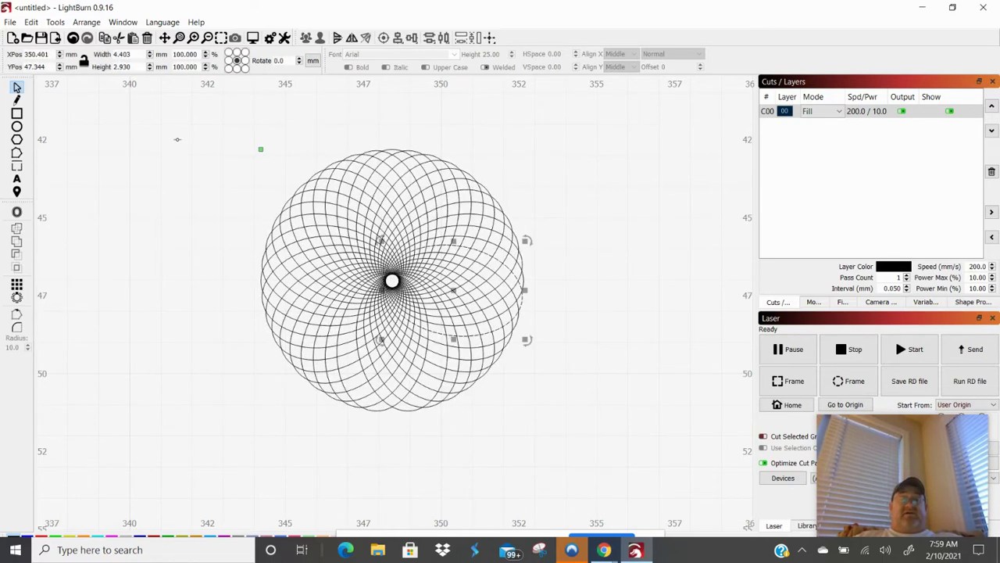
click(17, 151)
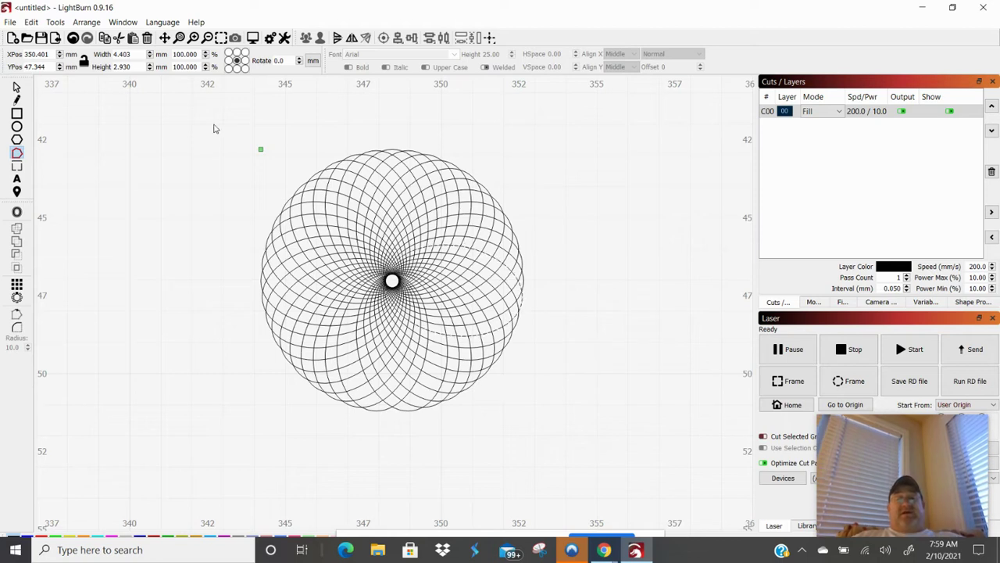
click(17, 87)
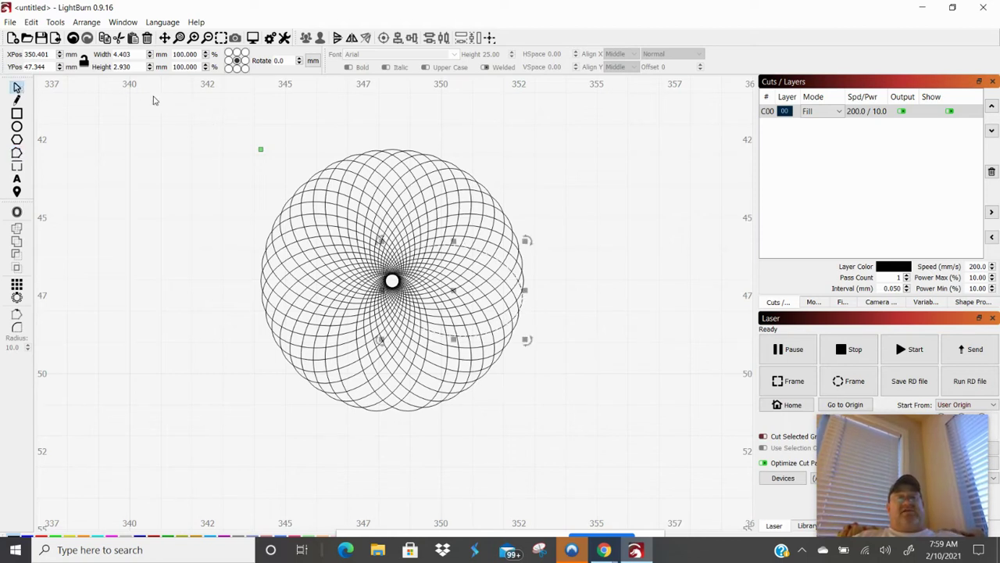
drag(201, 120, 590, 425)
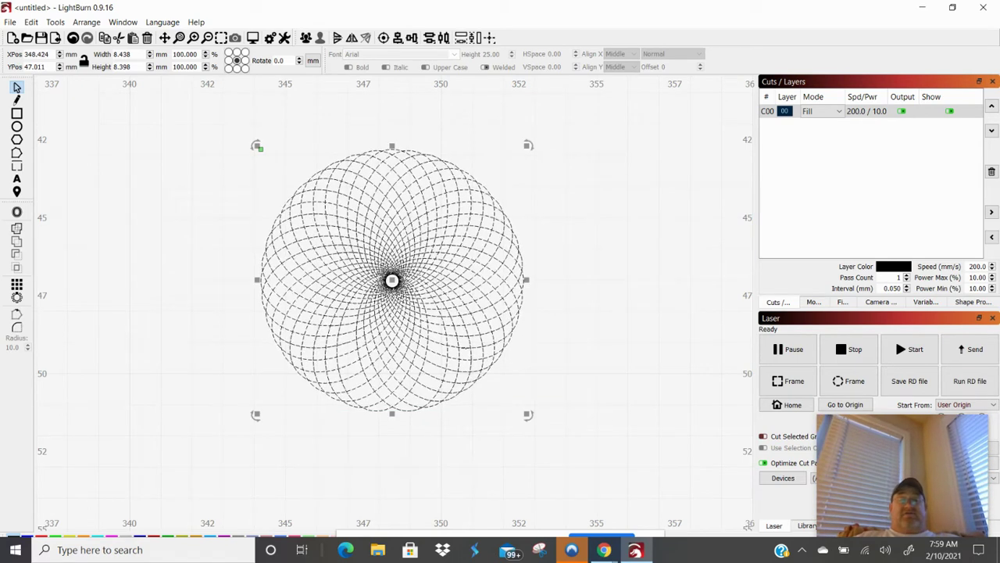
right_click(465, 347)
click(508, 493)
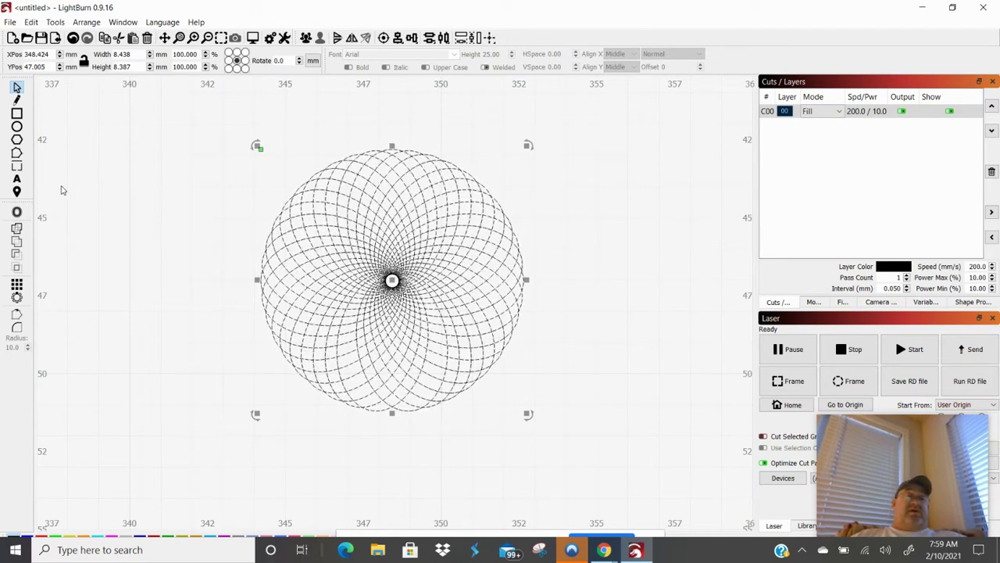
Step: Group all the converted paths of the circular pattern into one object
right_click(318, 256)
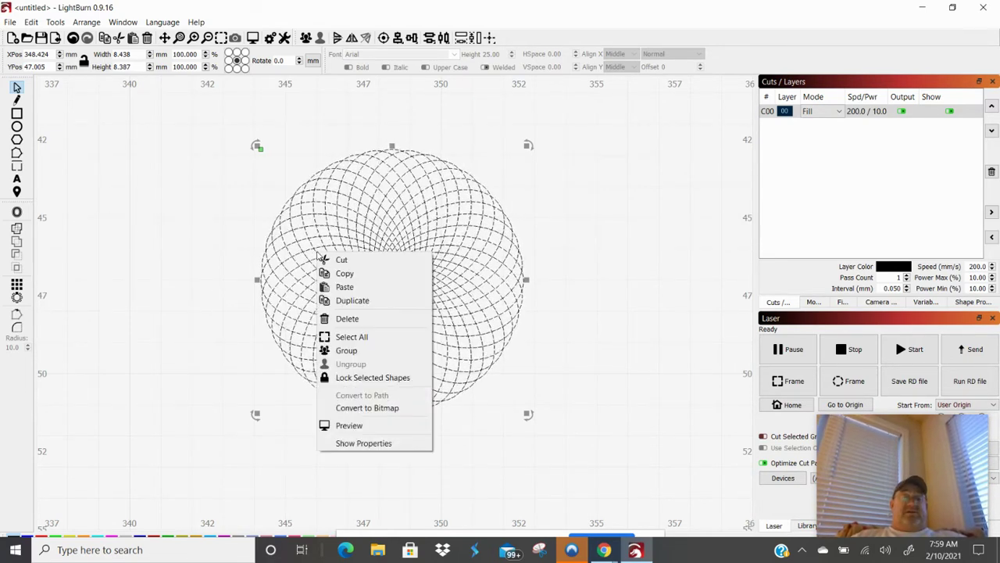
click(353, 355)
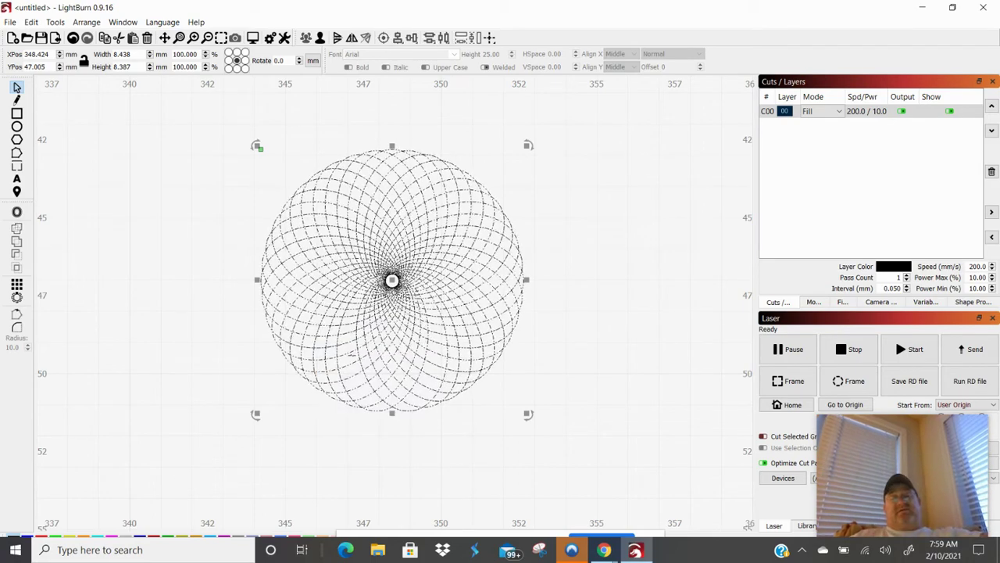
click(258, 149)
click(392, 280)
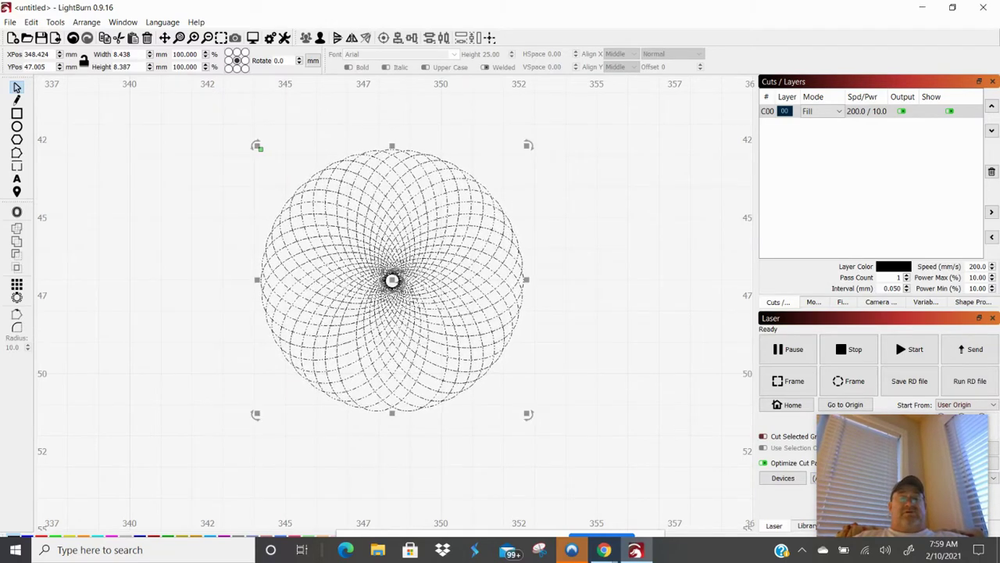
Step: Move the grouped pattern to about X 346.8 mm, Y 46.7 mm, and preview its engraving
drag(392, 280, 358, 281)
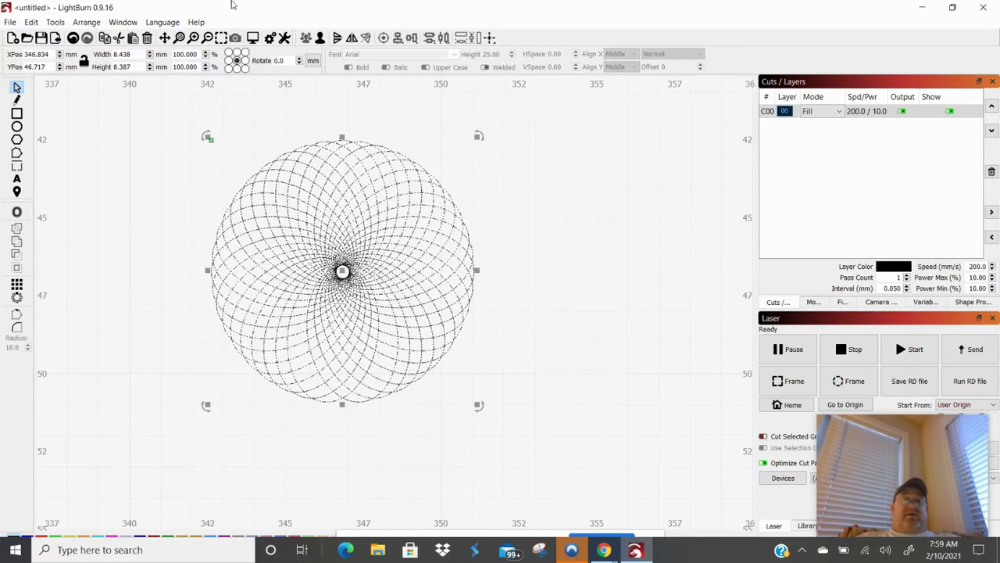
click(252, 39)
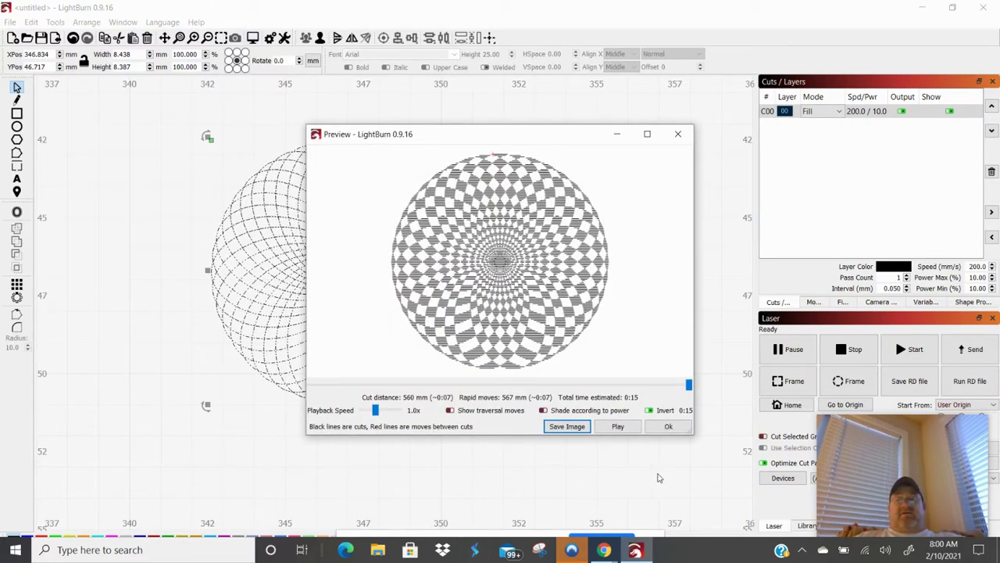
click(668, 427)
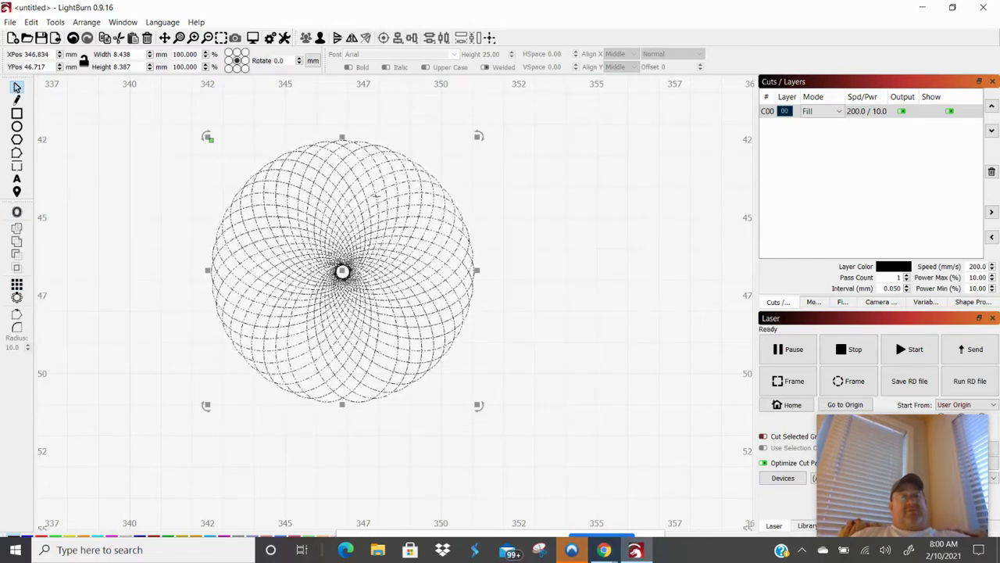
Step: Offset the grouped pattern outward by 0.00 with round corners, keeping the original objects, and inspect the outline along its edge up close
click(17, 213)
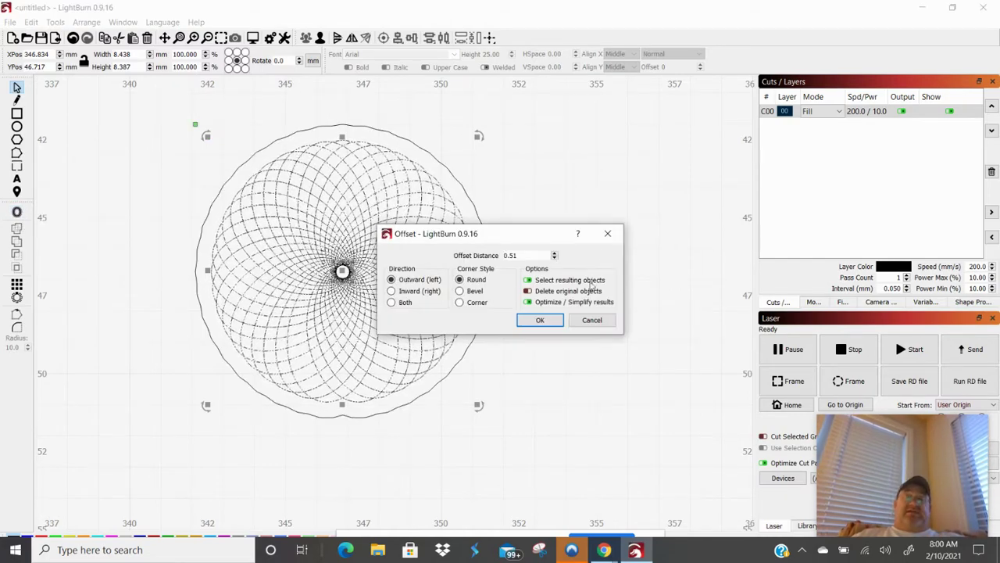
click(555, 253)
click(555, 253)
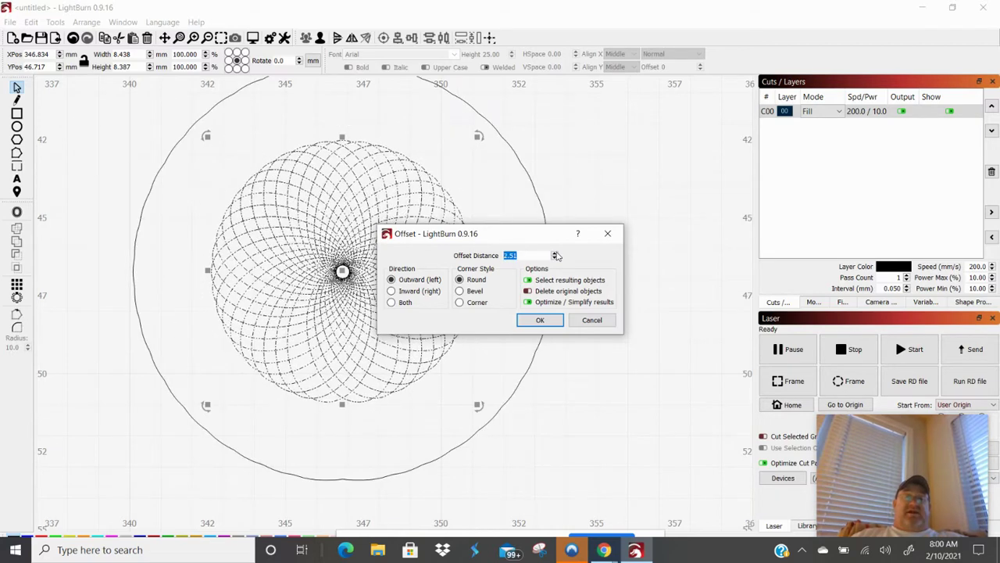
click(402, 295)
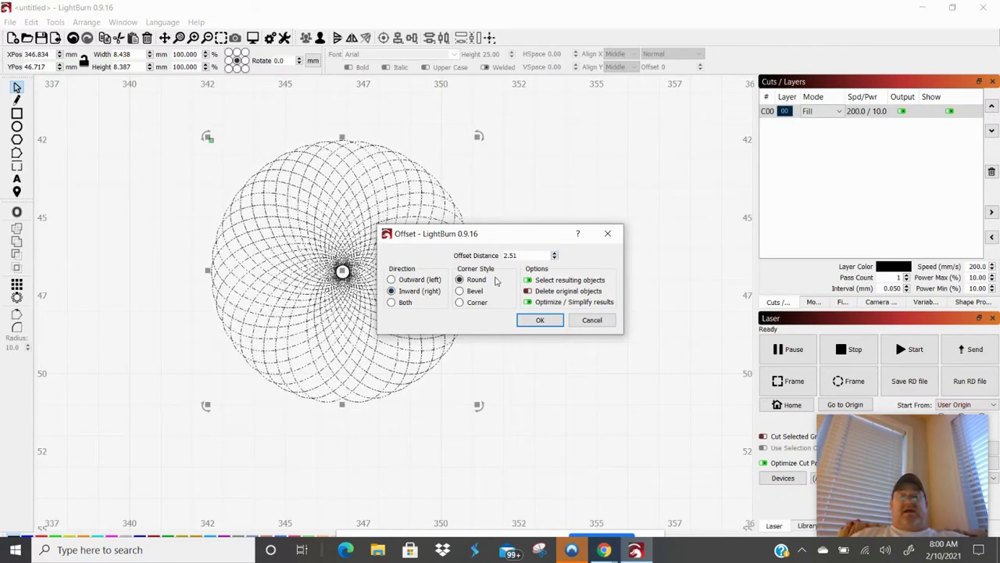
click(434, 280)
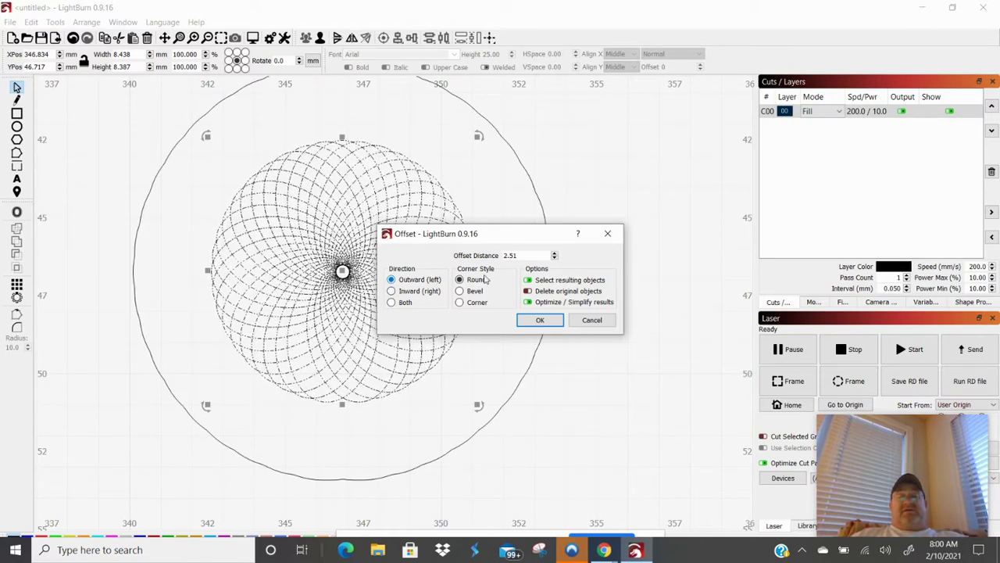
scroll(558, 261, down, 3)
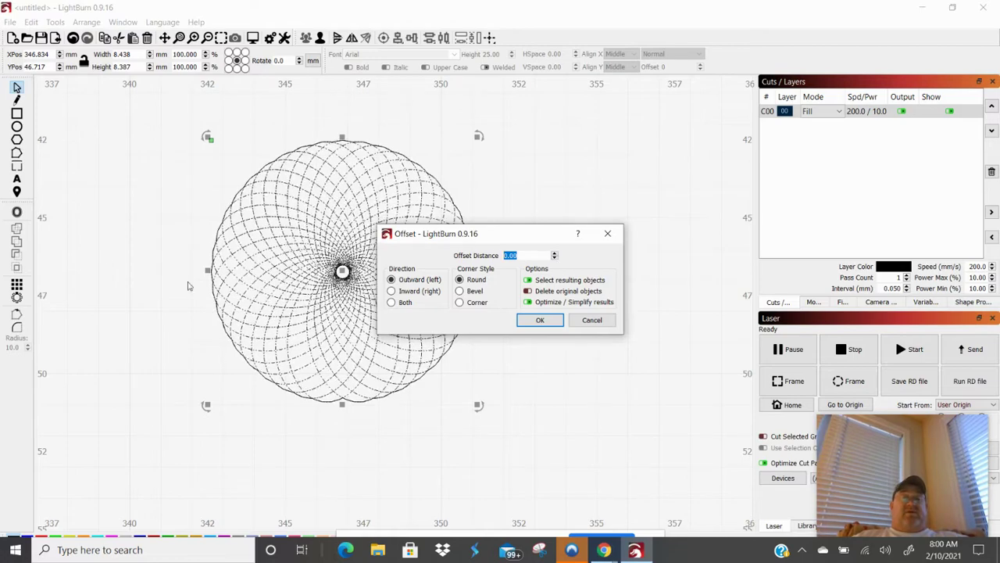
click(531, 321)
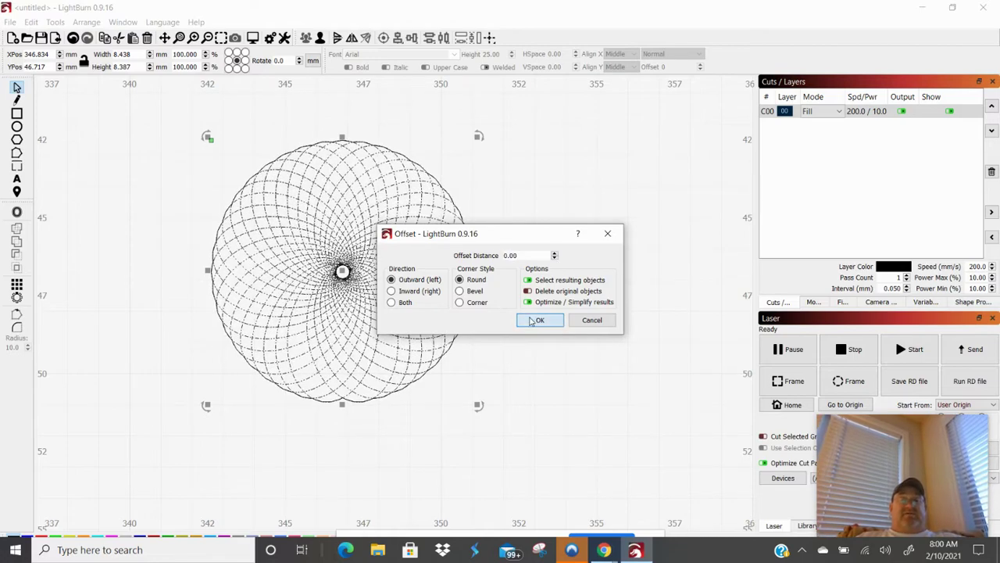
scroll(426, 149, up, 6)
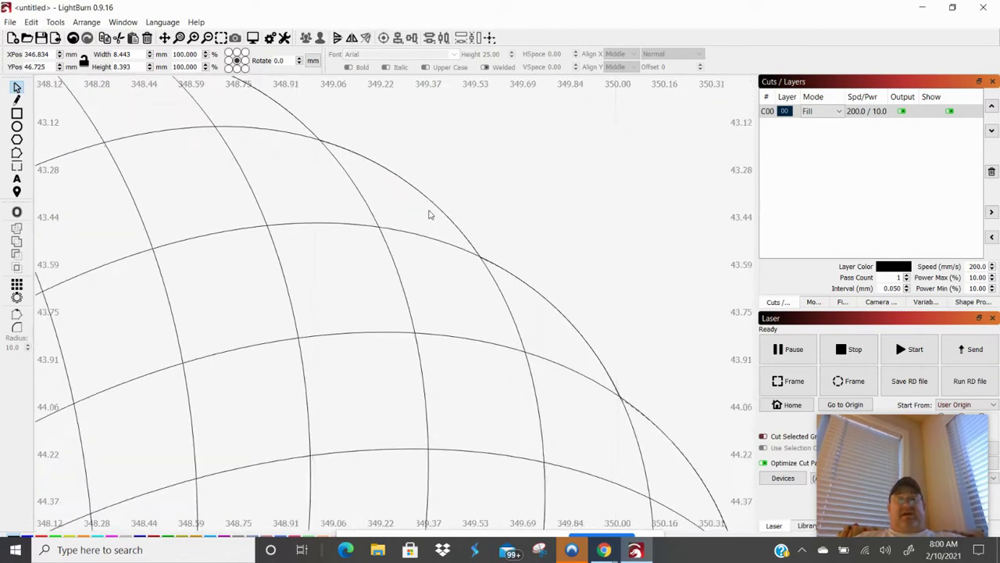
scroll(428, 214, up, 2)
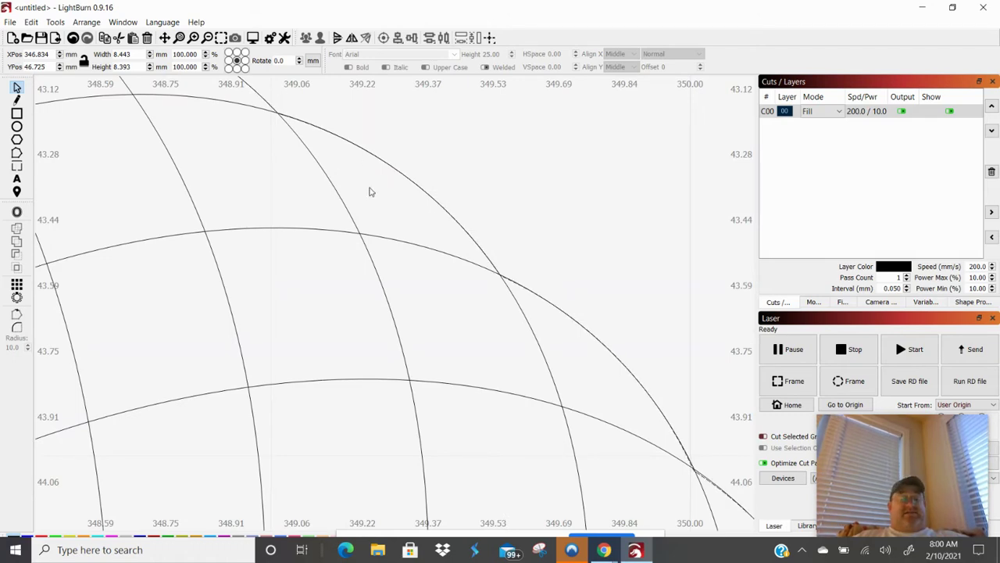
Step: Offset the grouped pattern outward by 0.02 with round corners, keeping the original objects
click(396, 196)
scroll(427, 188, down, 6)
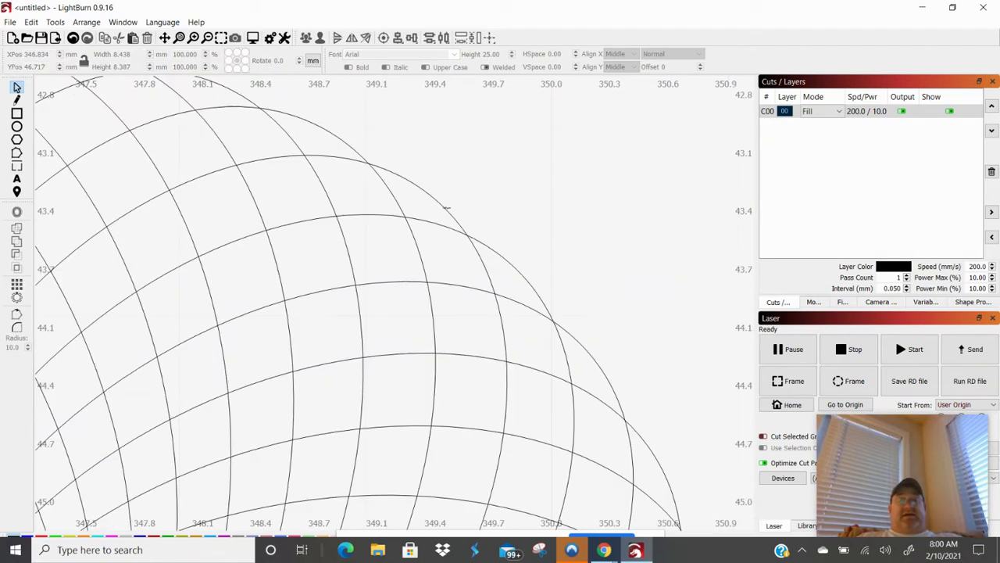
scroll(300, 313, down, 1)
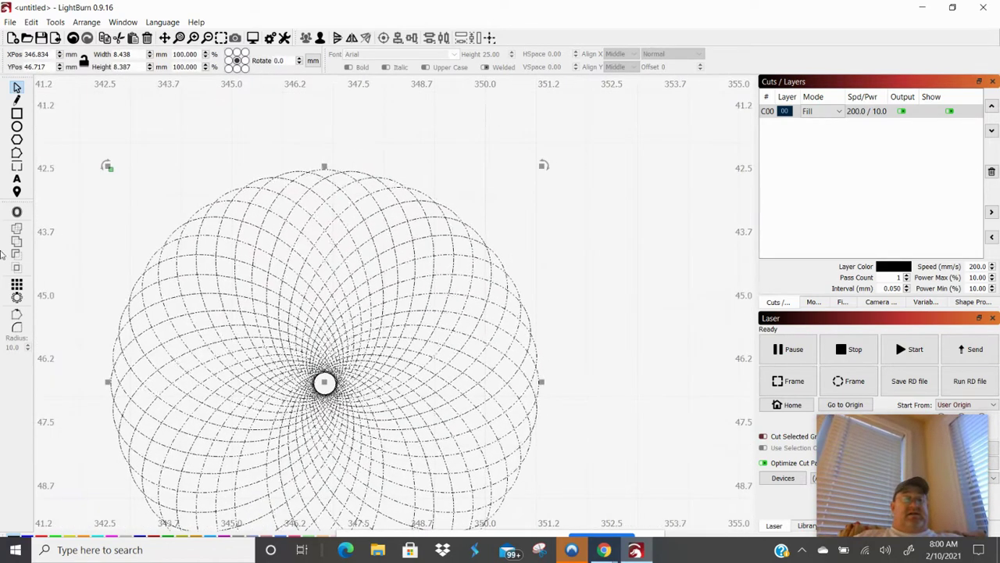
click(17, 212)
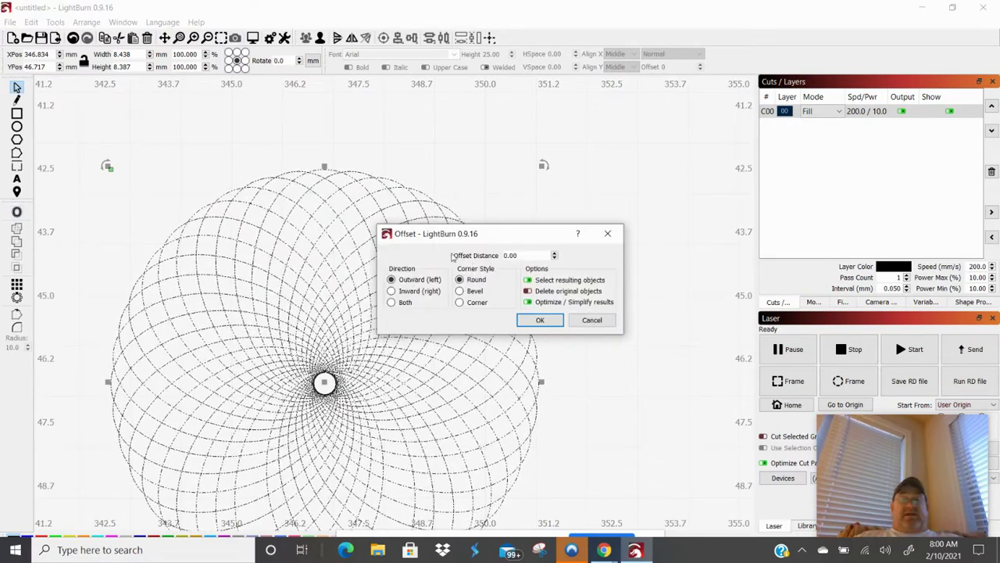
click(554, 253)
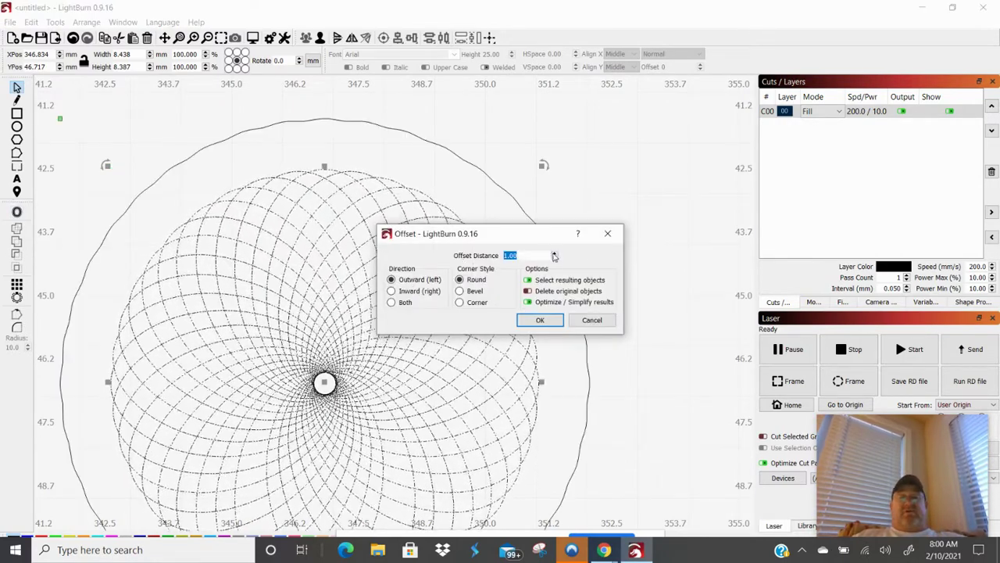
click(555, 260)
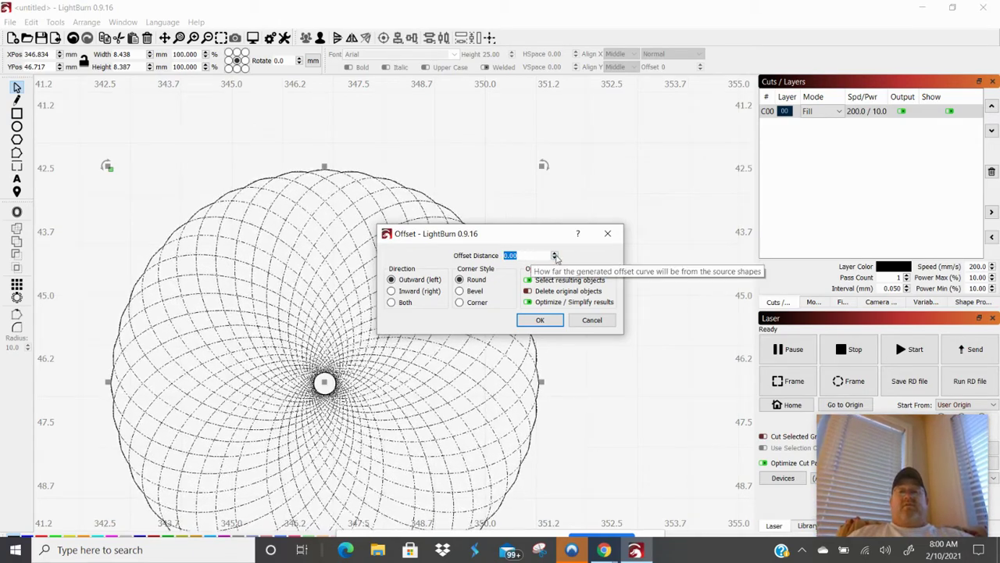
click(554, 254)
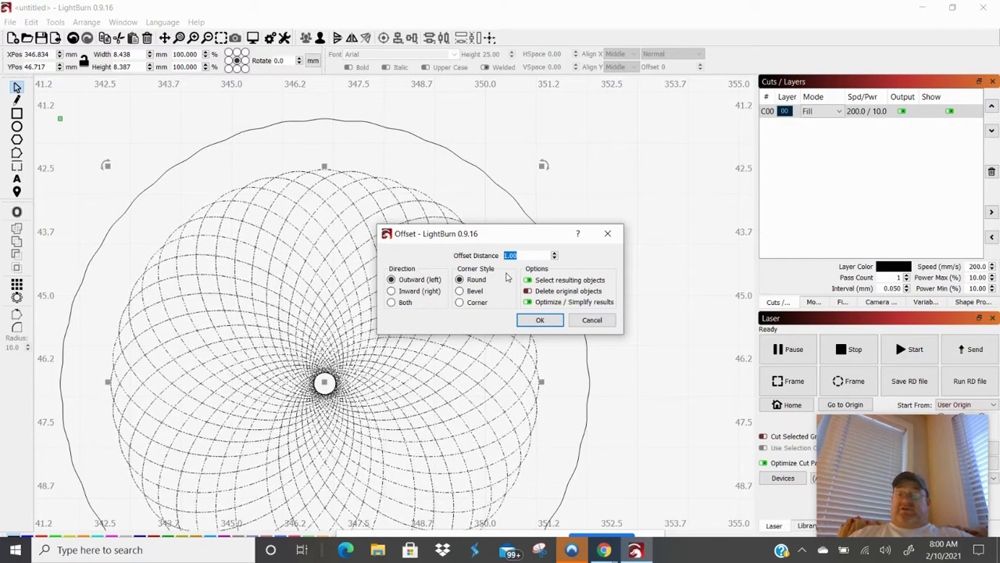
text(.02)
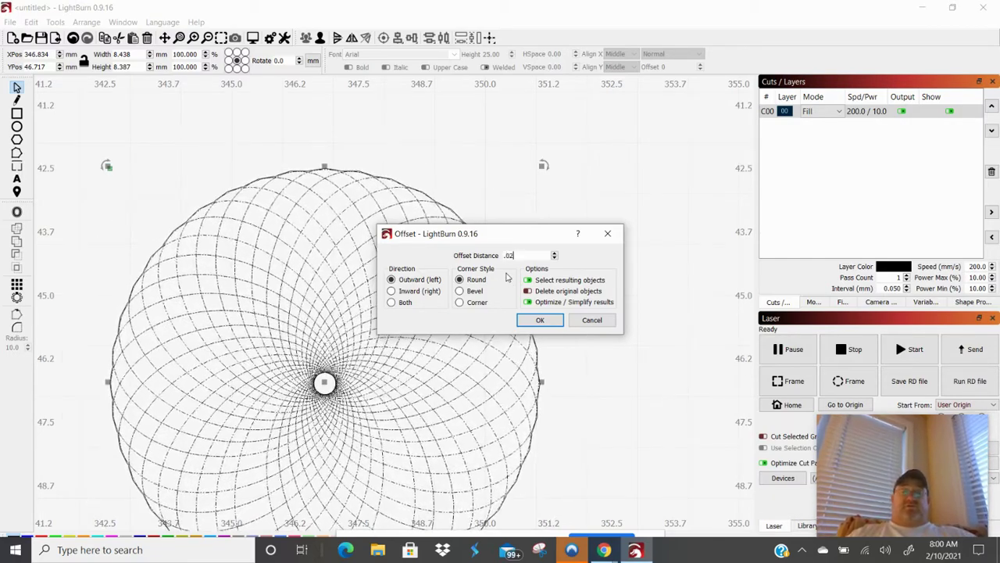
click(539, 320)
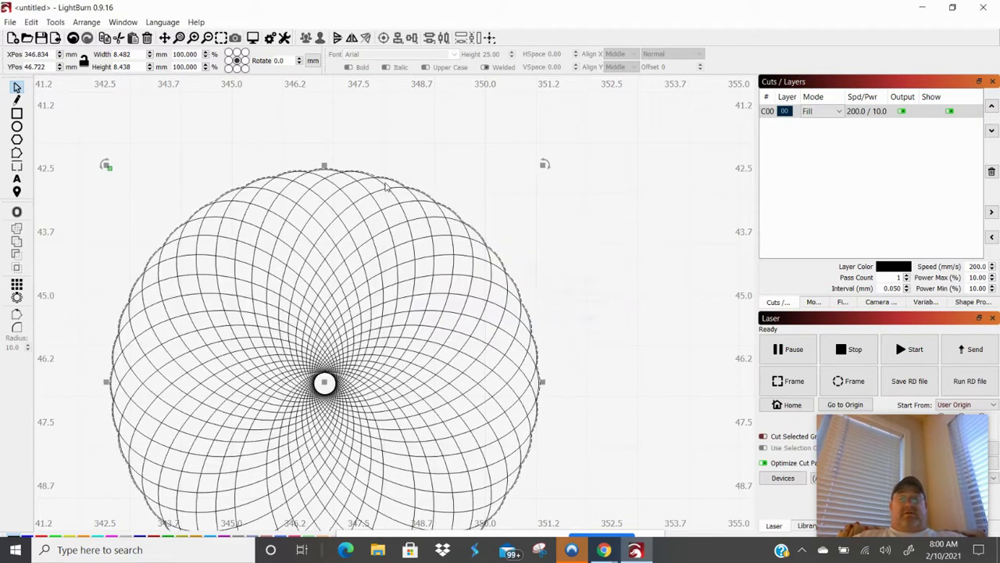
Step: Assign the offset outline to the red line layer 02 and inspect it along the pattern's edge
scroll(461, 215, up, 6)
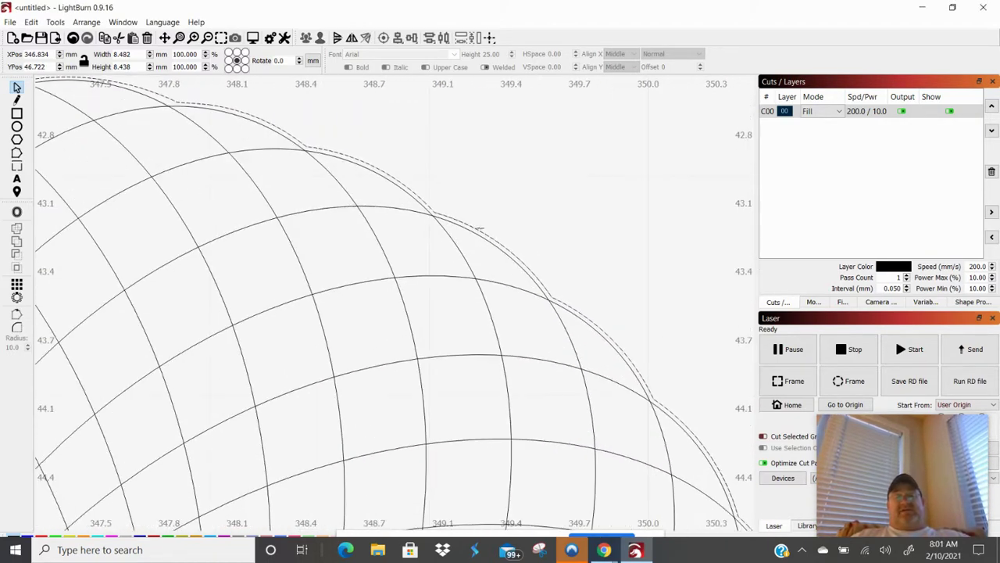
scroll(603, 312, down, 2)
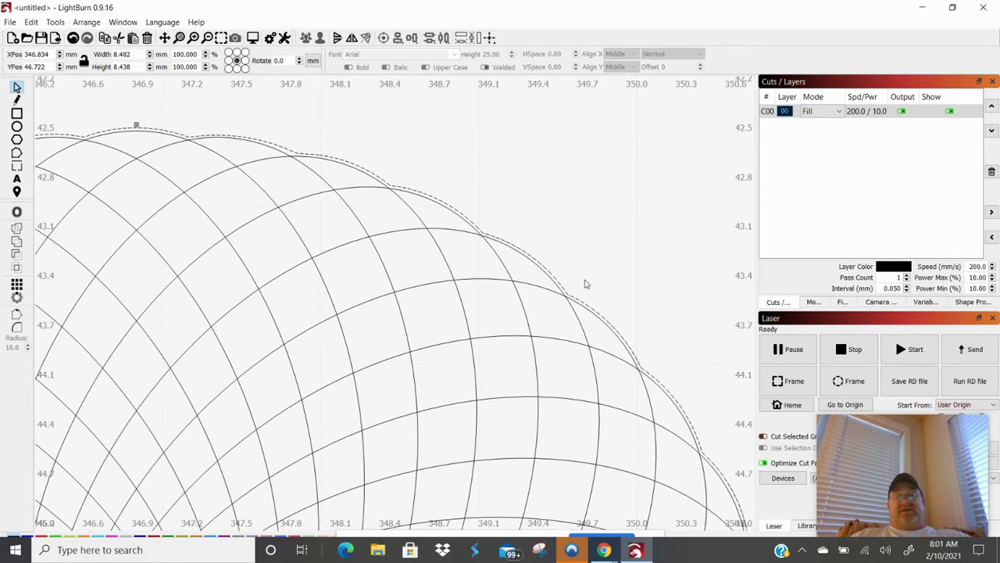
click(44, 537)
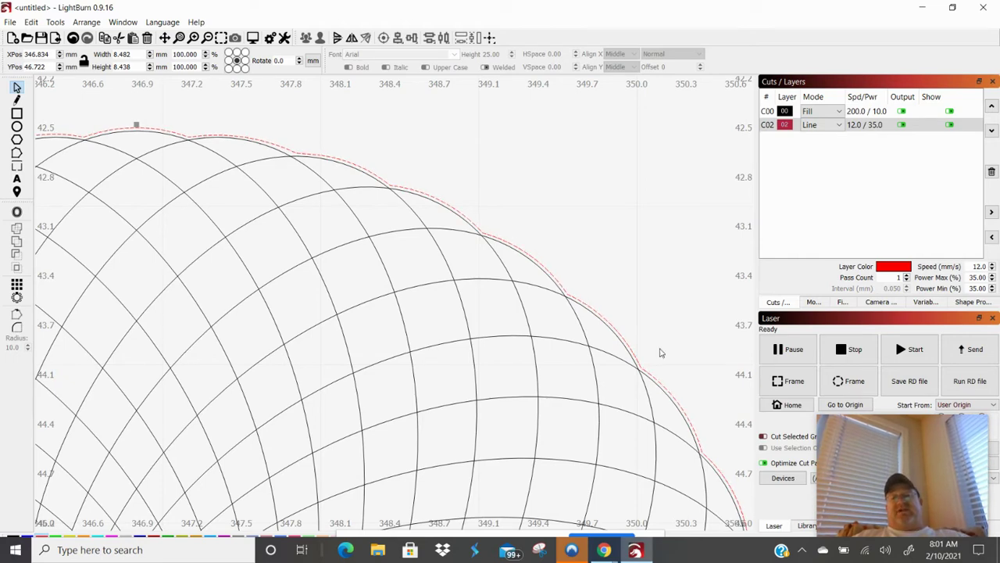
scroll(582, 320, down, 10)
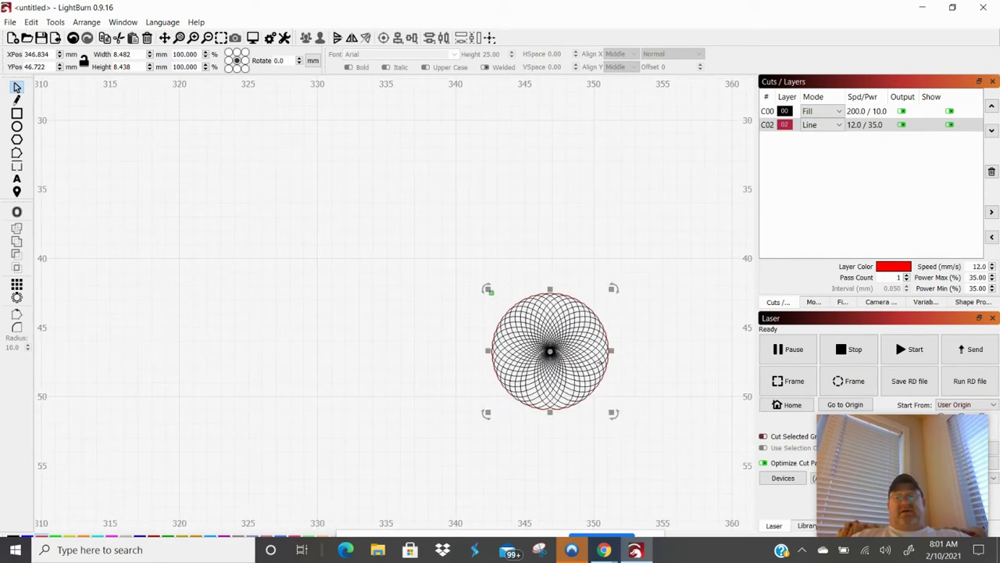
scroll(593, 406, up, 3)
scroll(547, 461, down, 3)
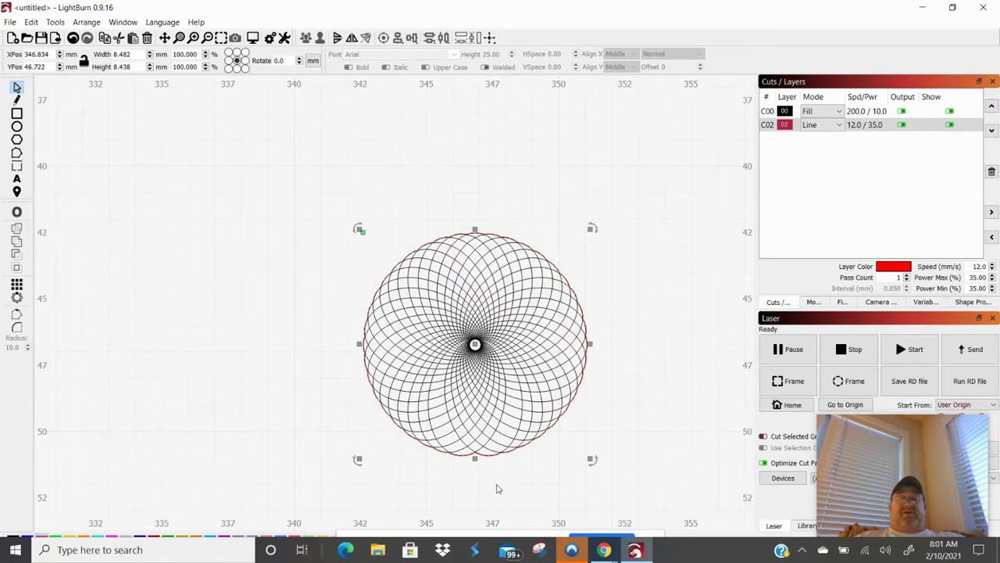
scroll(495, 491, up, 3)
scroll(494, 495, up, 2)
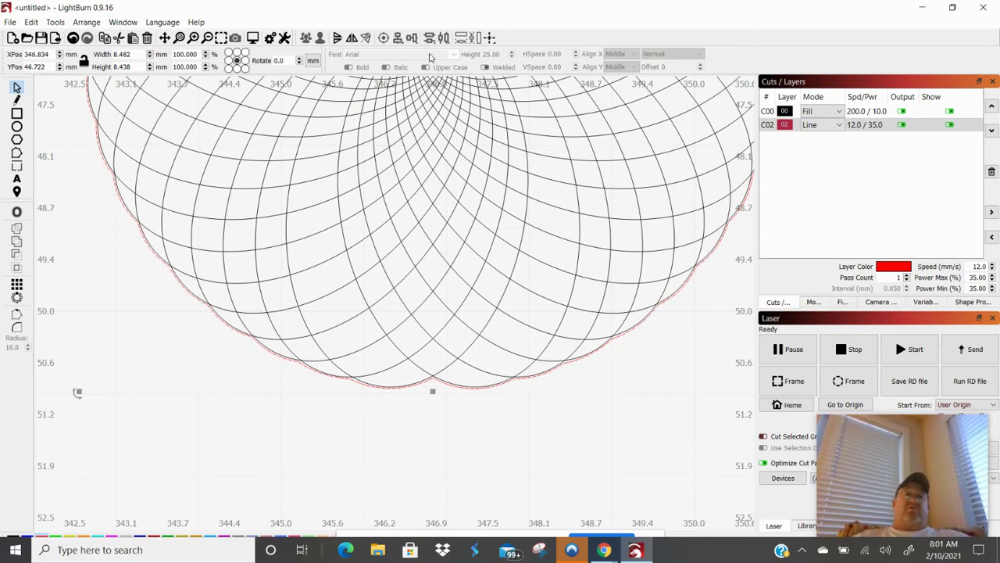
Step: Draw a rectangle about 2.3 mm wide and 0.4 mm high just below the flower pattern
click(17, 113)
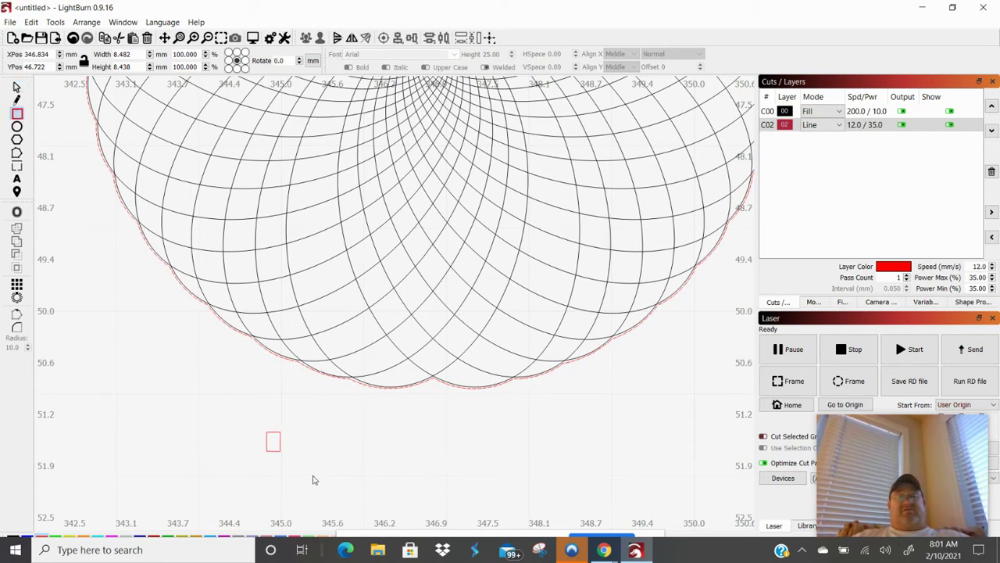
drag(457, 473, 457, 473)
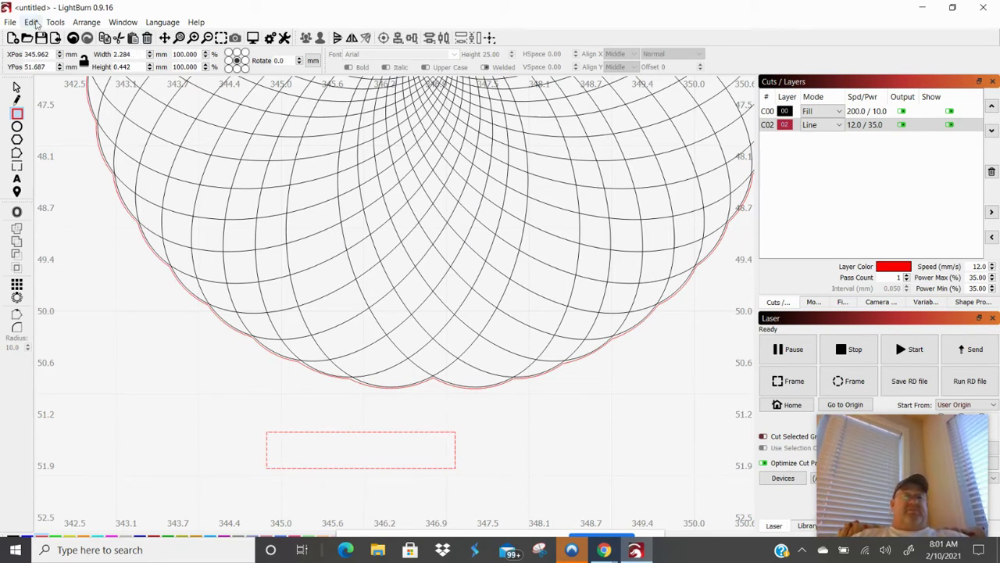
click(16, 87)
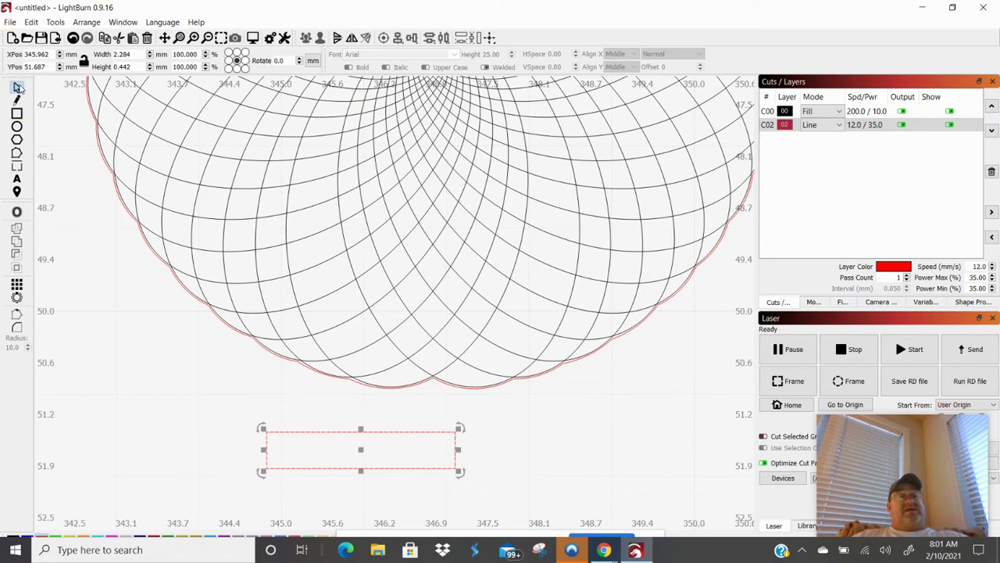
Step: Set the rectangle to 72.48 mm wide and 14.5 mm high, and move it well below the flower pattern
double_click(135, 58)
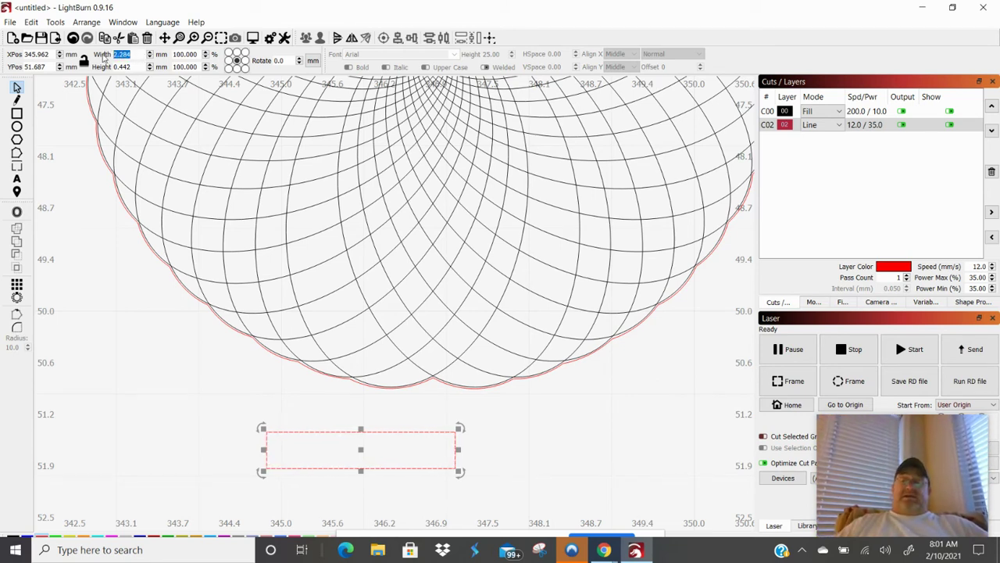
text(7)
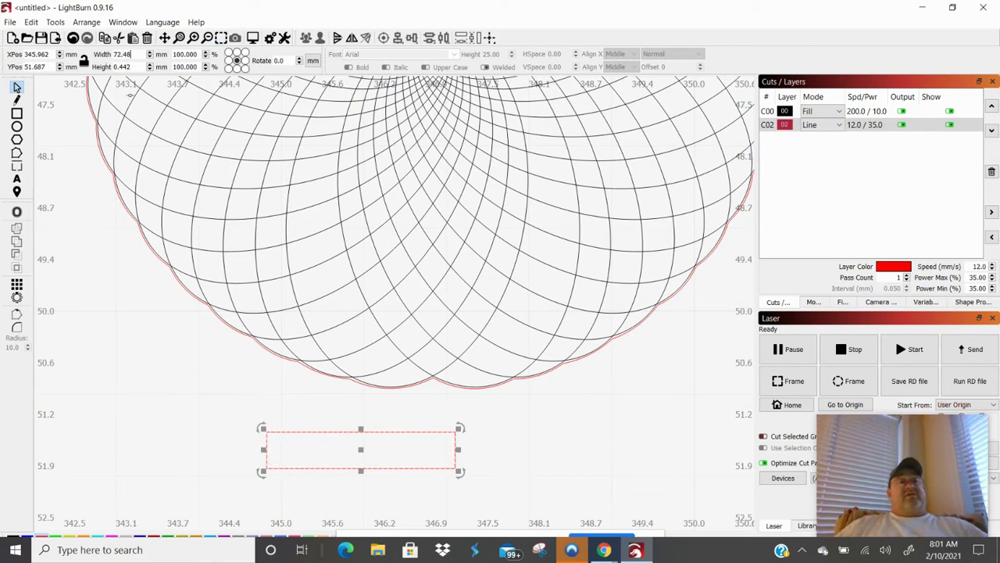
key(Tab)
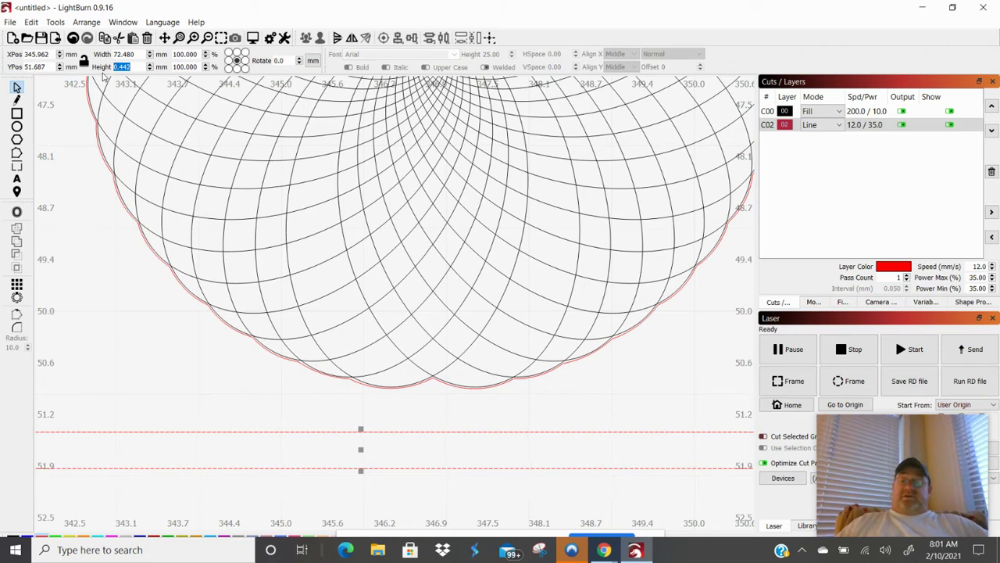
text(14.5)
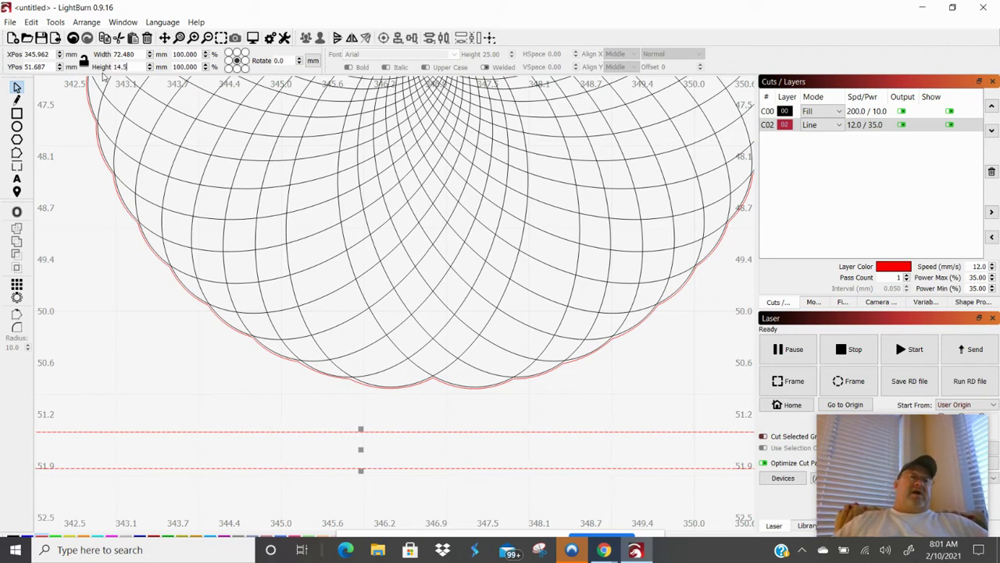
key(Return)
scroll(117, 81, down, 8)
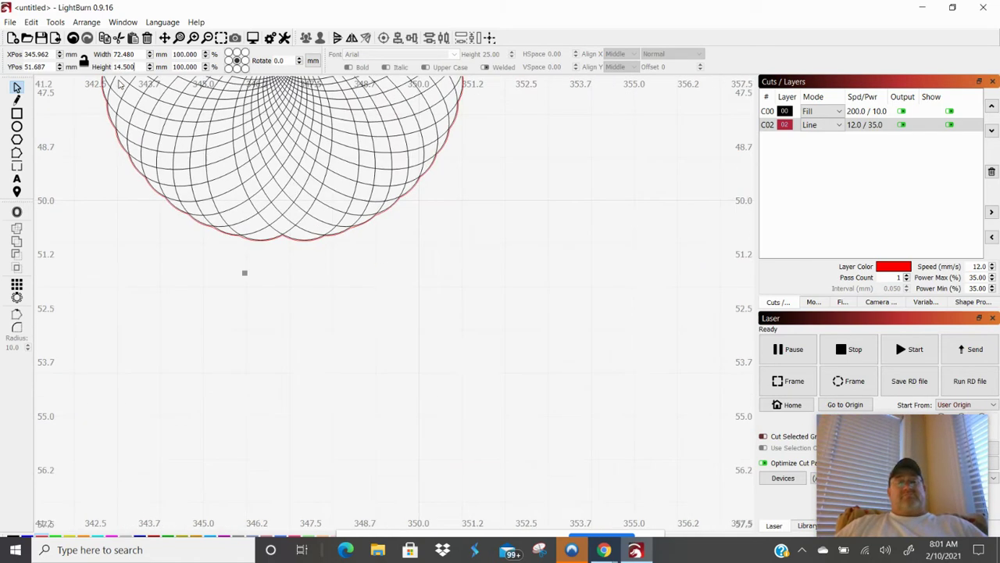
scroll(235, 94, down, 6)
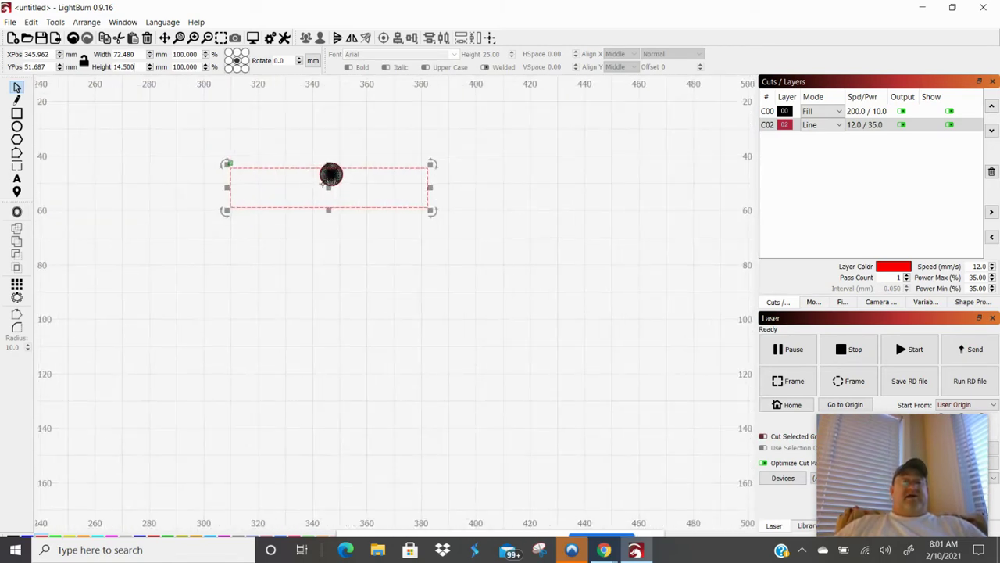
drag(327, 190, 307, 466)
Step: Enlarge the flower pattern together with its outline to about 170 mm wide and place it directly above the rectangle
drag(286, 123, 430, 276)
scroll(410, 239, down, 3)
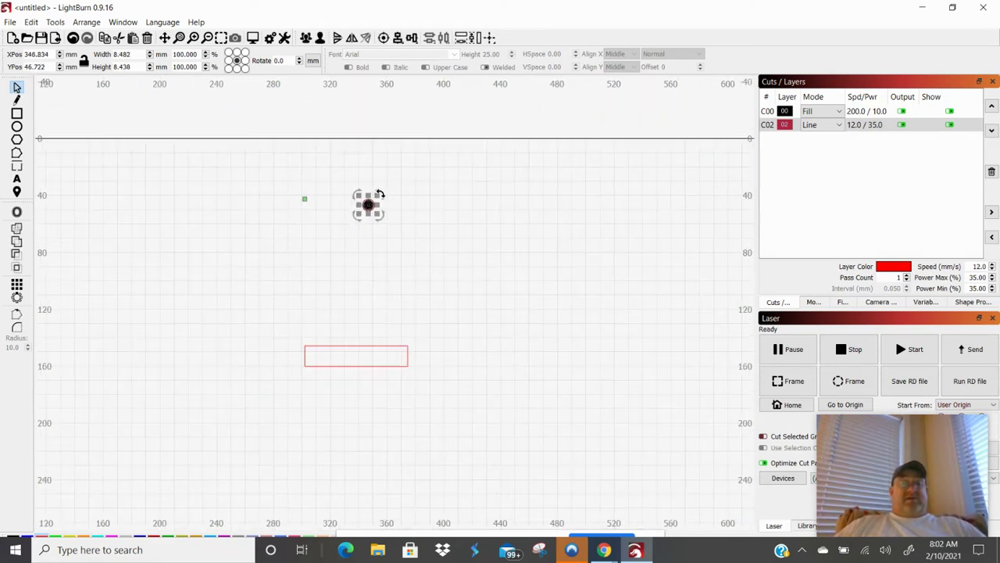
drag(382, 194, 610, 118)
drag(483, 92, 353, 221)
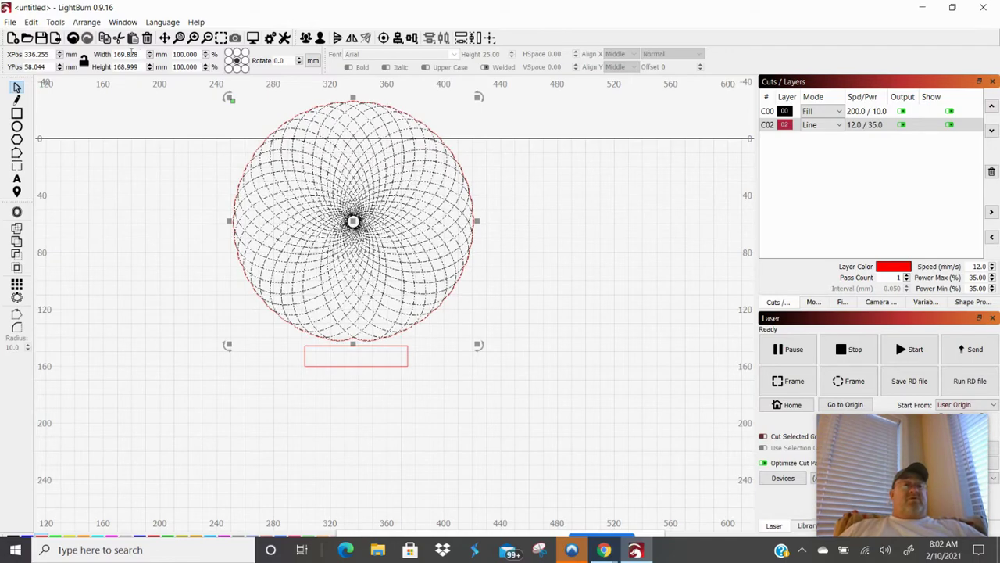
Step: Lock the aspect ratio and set the width of the pattern with its outline to 200 mm
click(83, 60)
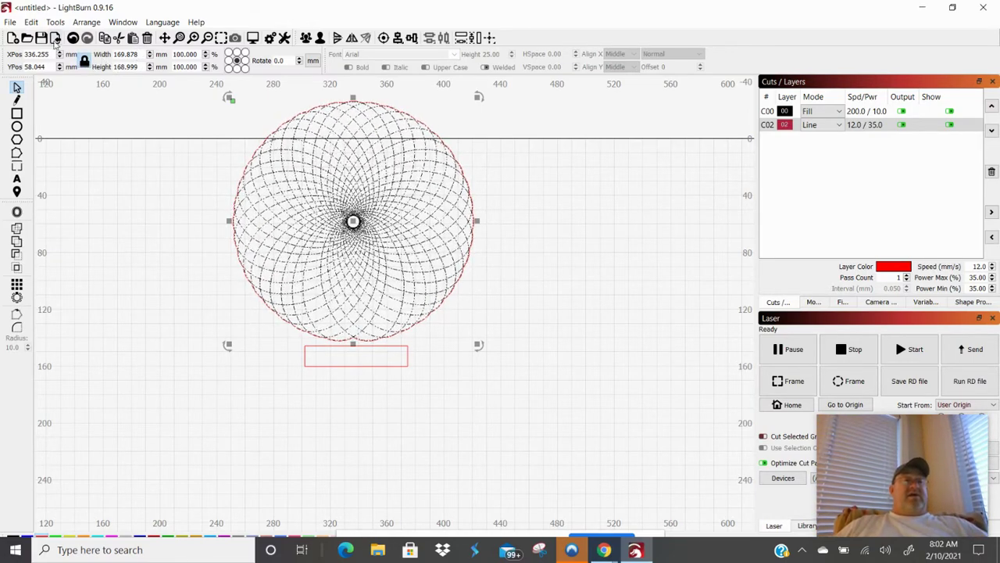
click(136, 54)
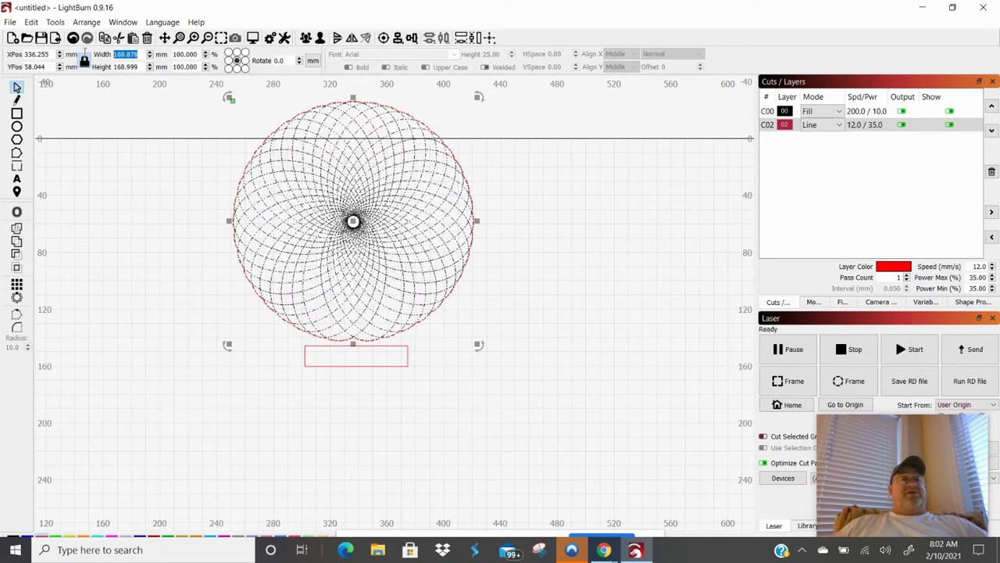
text(2)
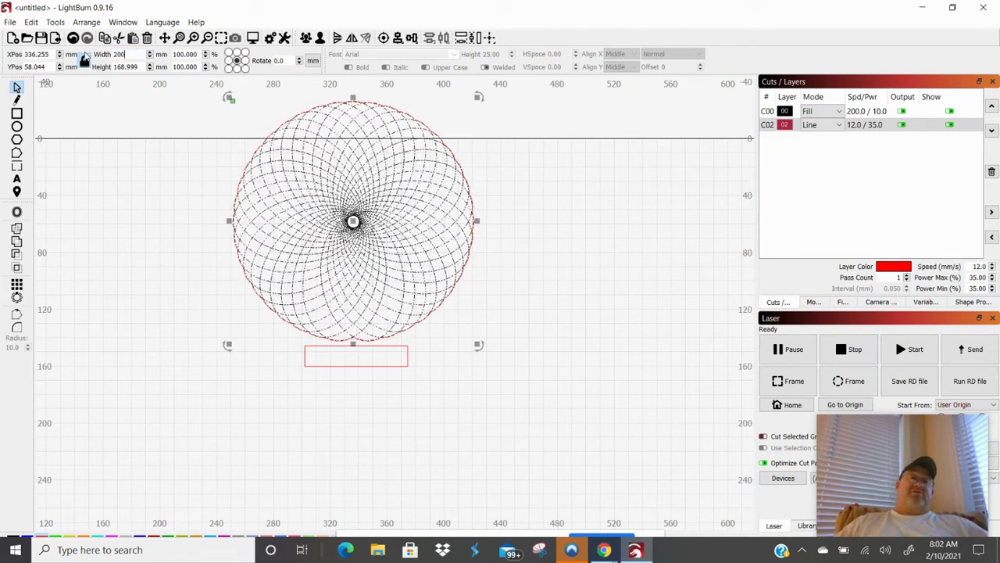
text(00)
key(Return)
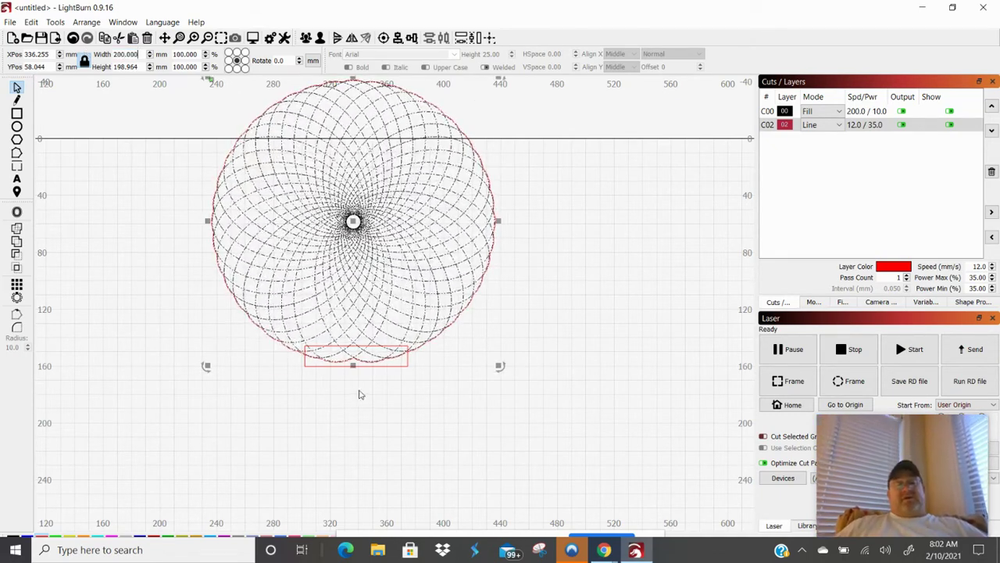
Step: Move the rectangle clear of the enlarged pattern, to about X 334 mm, Y 188 mm, and deselect it
click(363, 365)
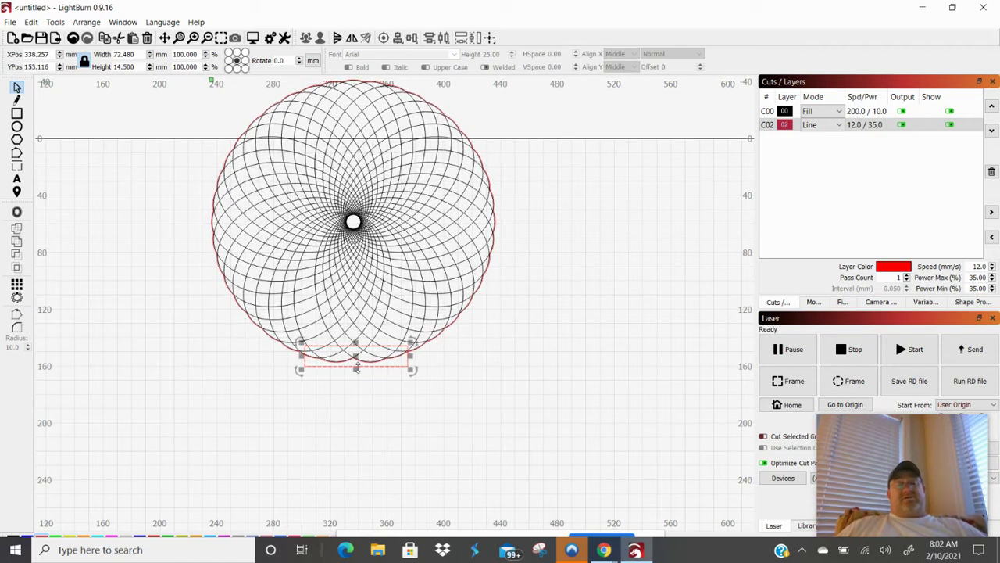
drag(357, 357, 351, 407)
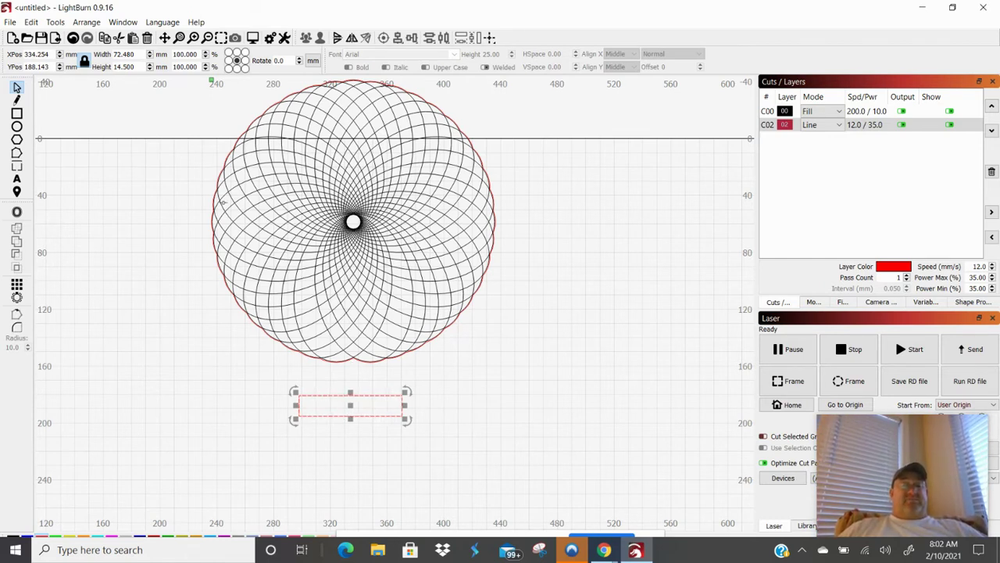
key(Escape)
Step: Select the flower pattern and its red outline and group them into one object
scroll(217, 211, up, 2)
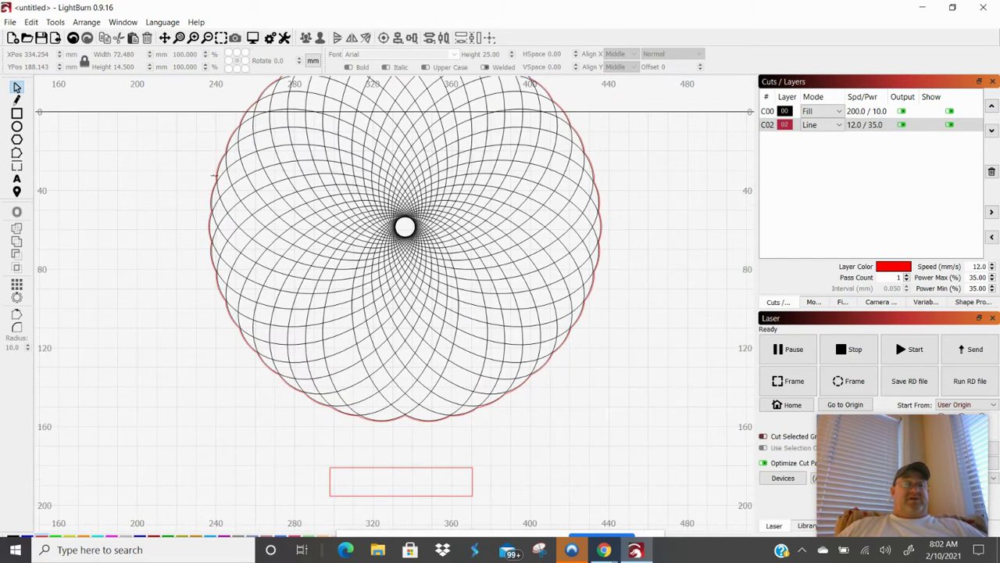
scroll(321, 289, down, 3)
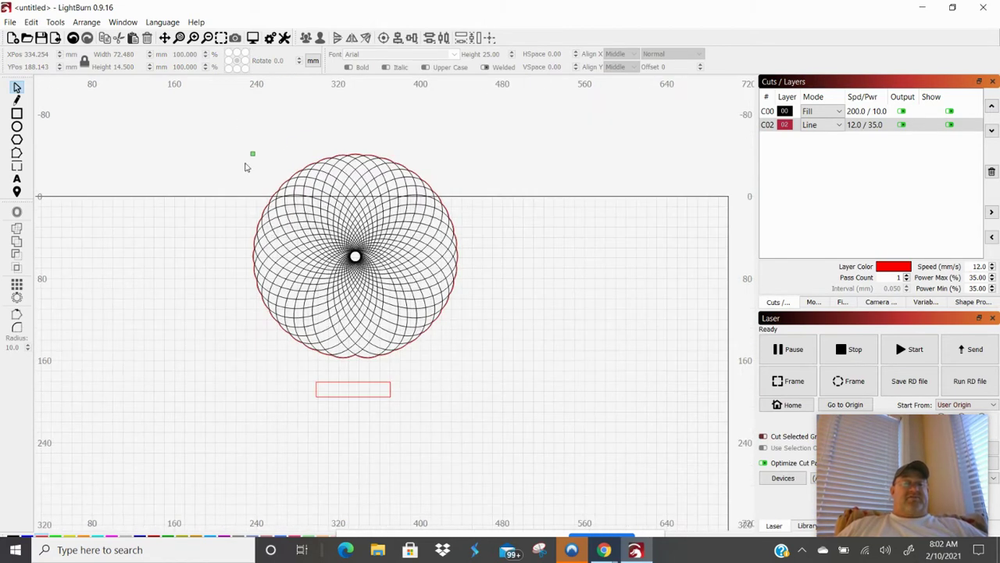
drag(229, 125, 602, 373)
right_click(359, 309)
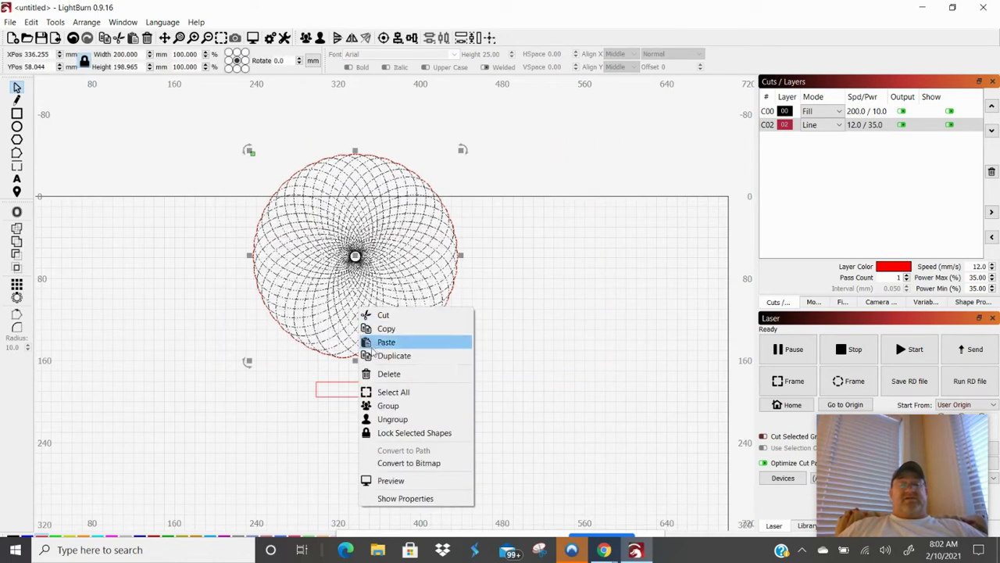
click(388, 405)
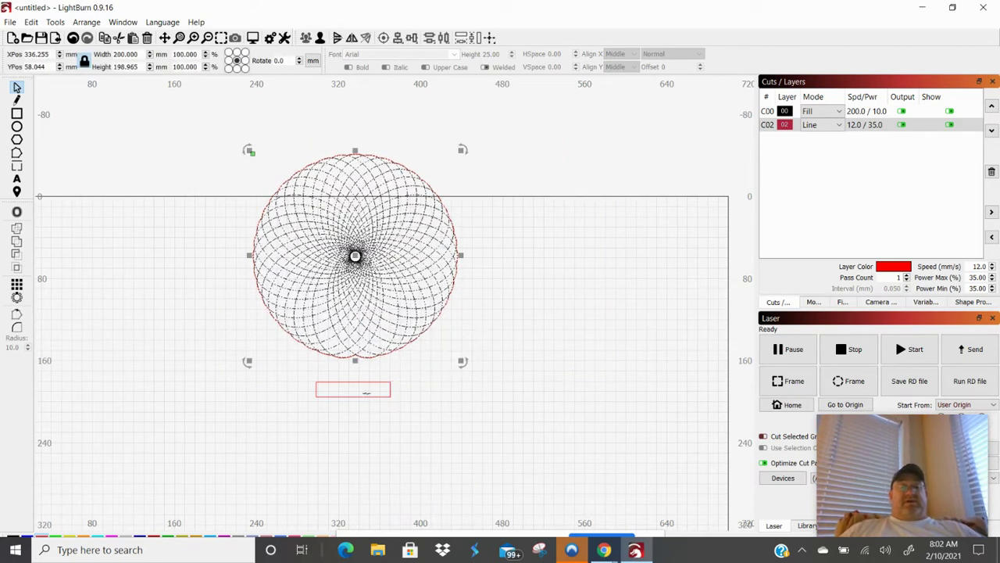
Step: Move the rectangle clear of the pattern, to about X 568 mm, Y 206 mm
shift+click(367, 388)
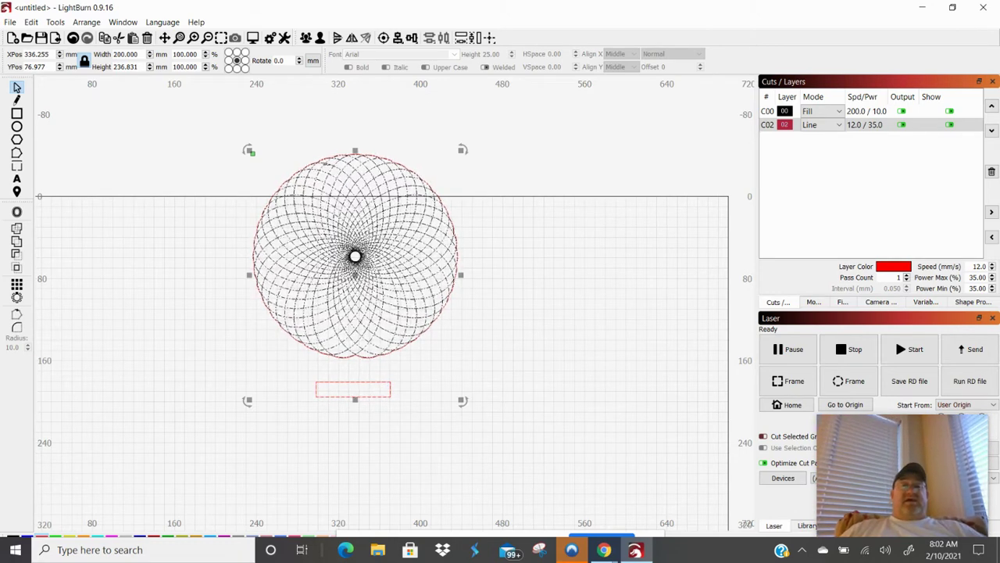
click(524, 340)
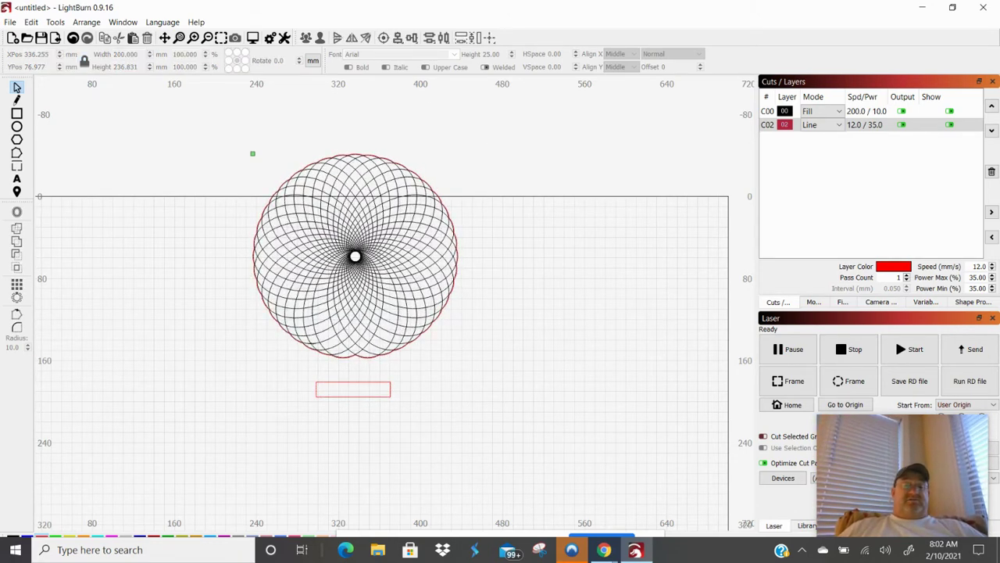
click(352, 388)
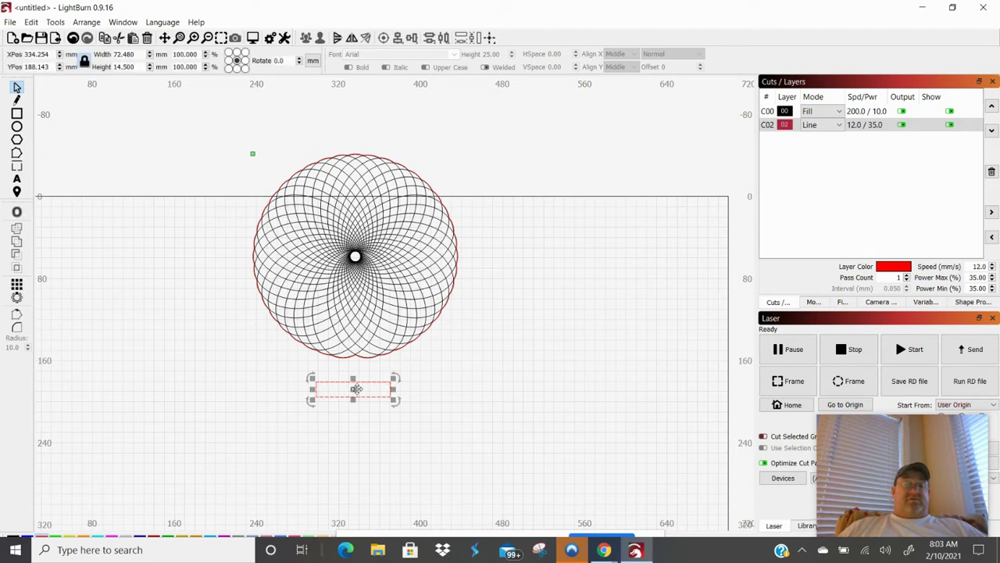
drag(356, 389, 593, 408)
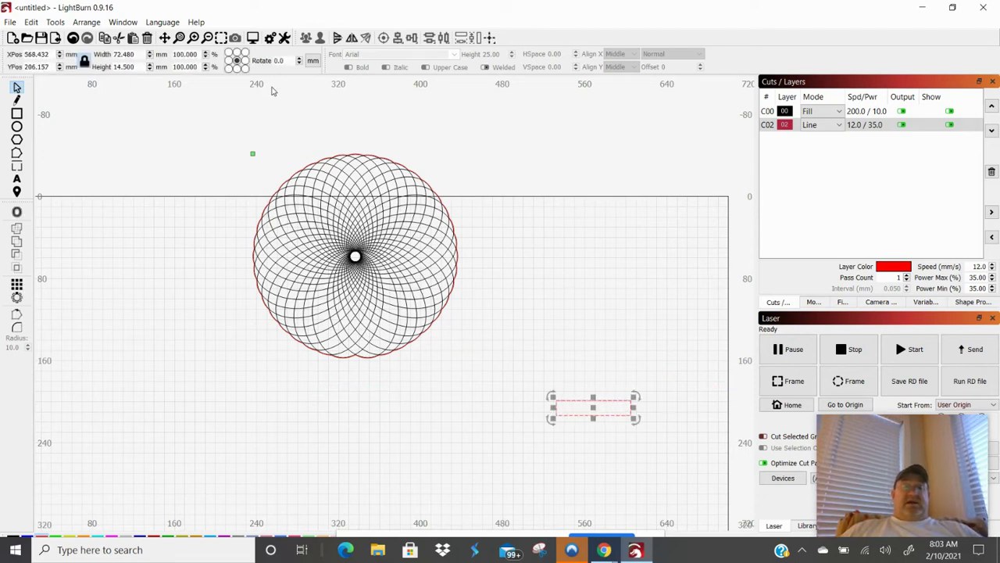
Step: Align the pattern group and the rectangle with Align V-Center, move both to about X 329 mm, Y 67 mm, and deselect them
drag(225, 120, 547, 464)
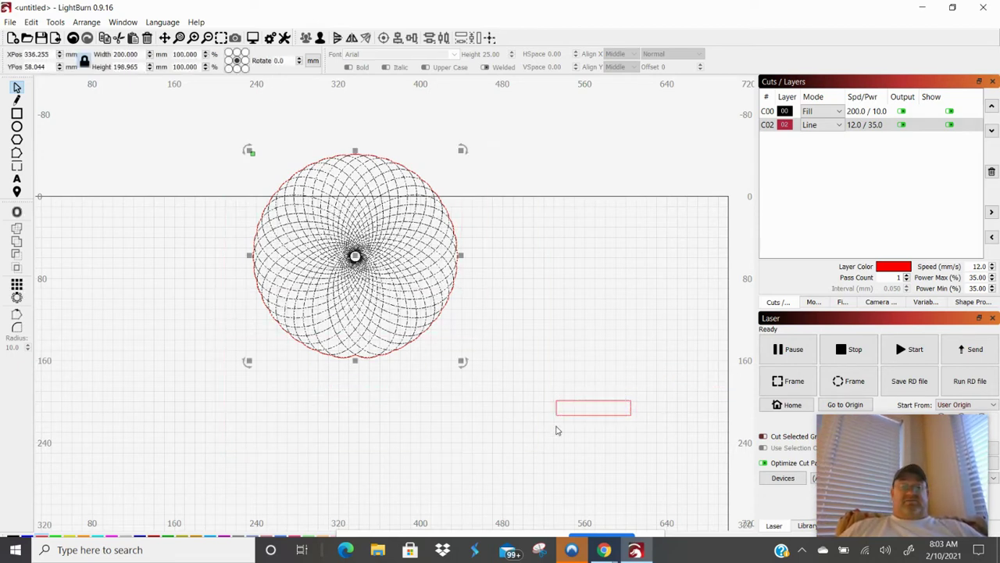
shift+click(571, 413)
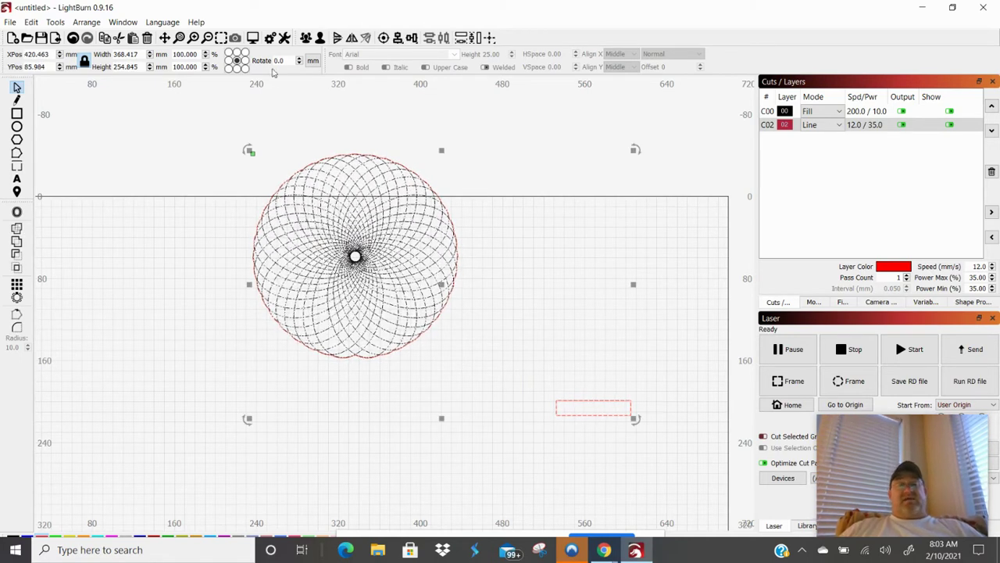
click(398, 39)
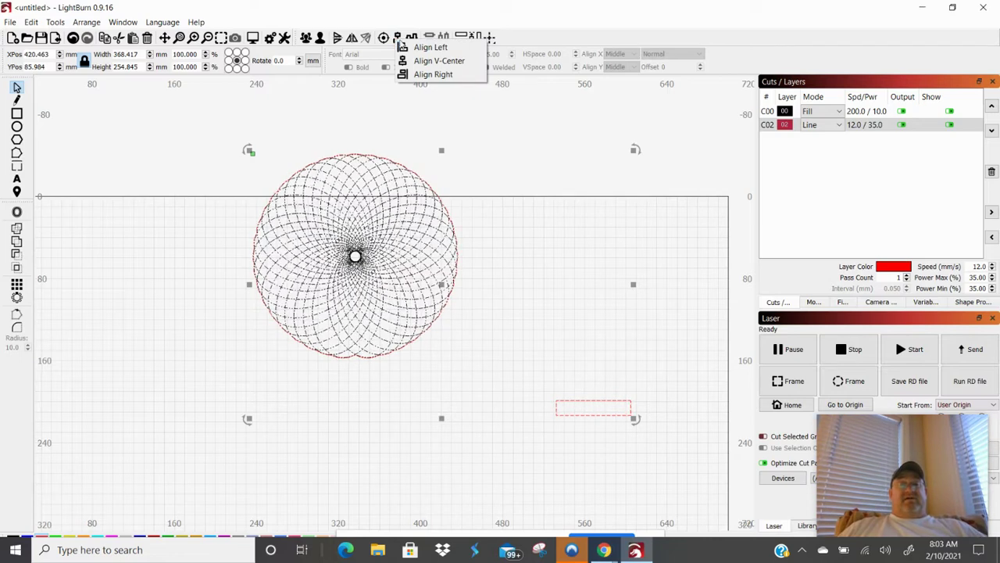
click(420, 61)
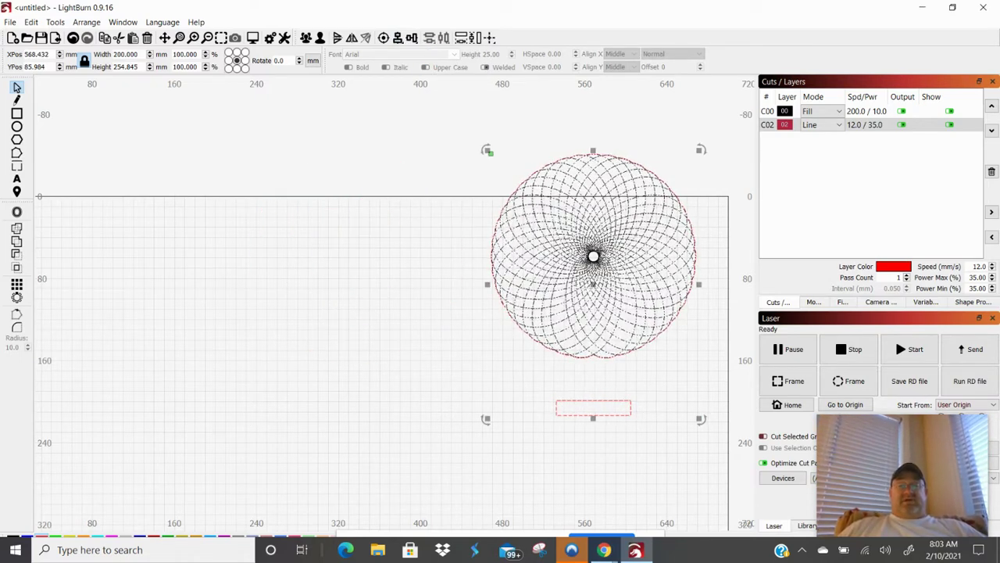
drag(488, 150, 246, 136)
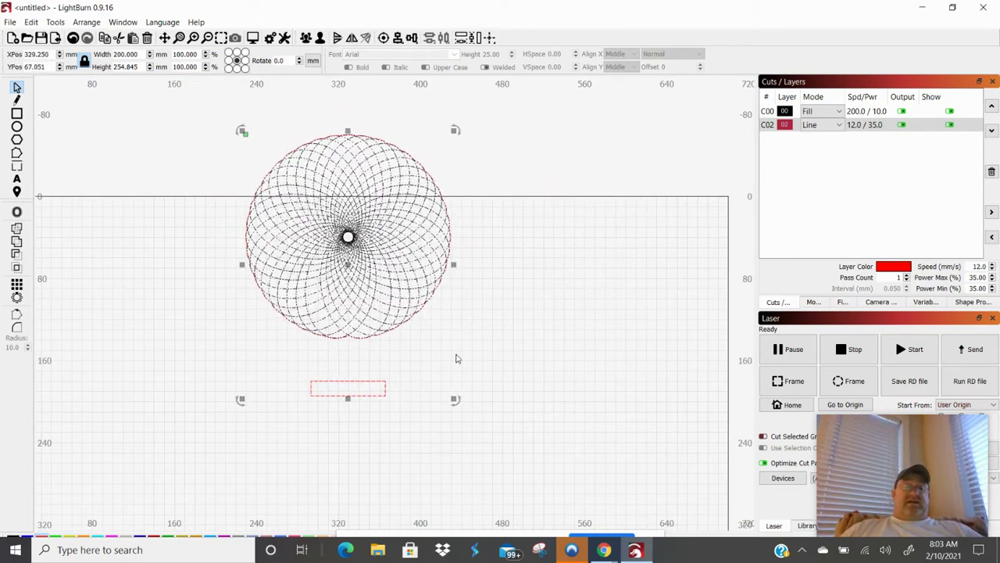
click(350, 357)
Step: Ungroup the flower pattern from its red outline and select only the outline
scroll(355, 359, up, 5)
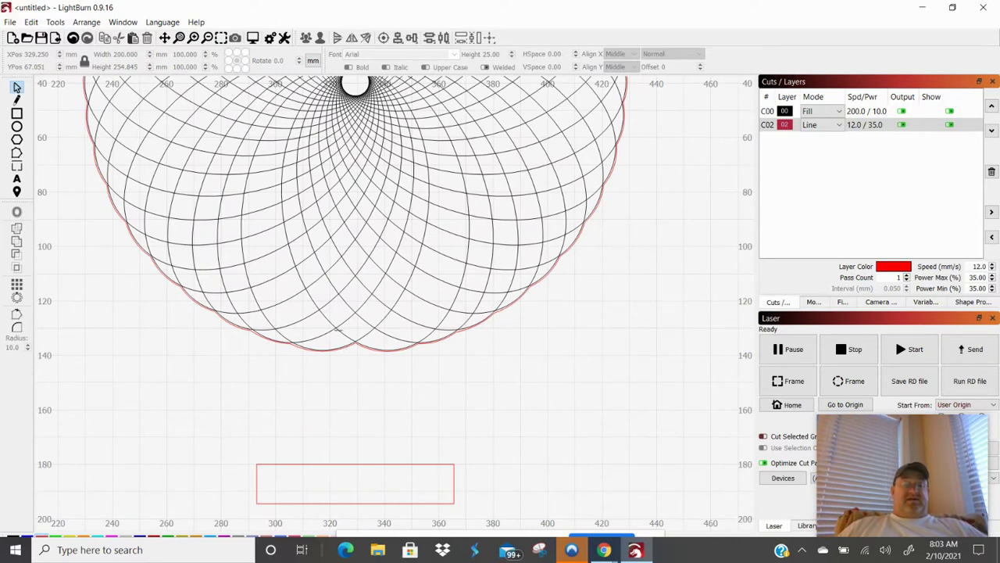
click(336, 333)
right_click(336, 331)
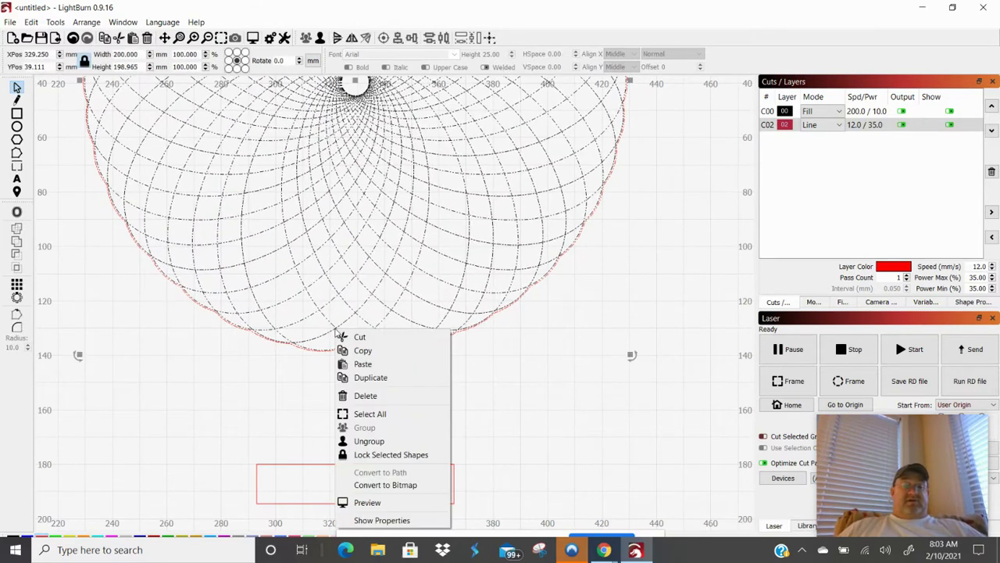
click(274, 402)
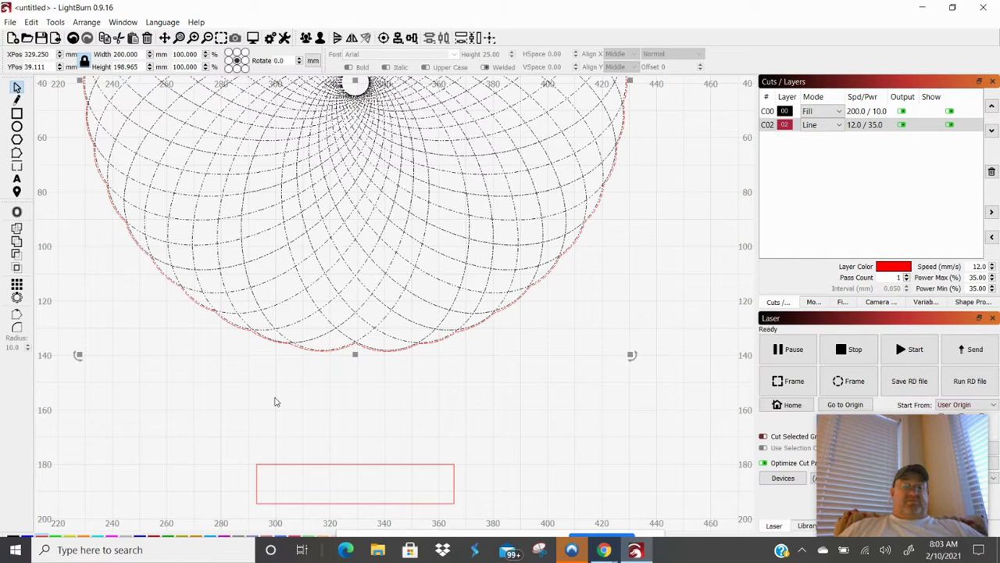
click(314, 350)
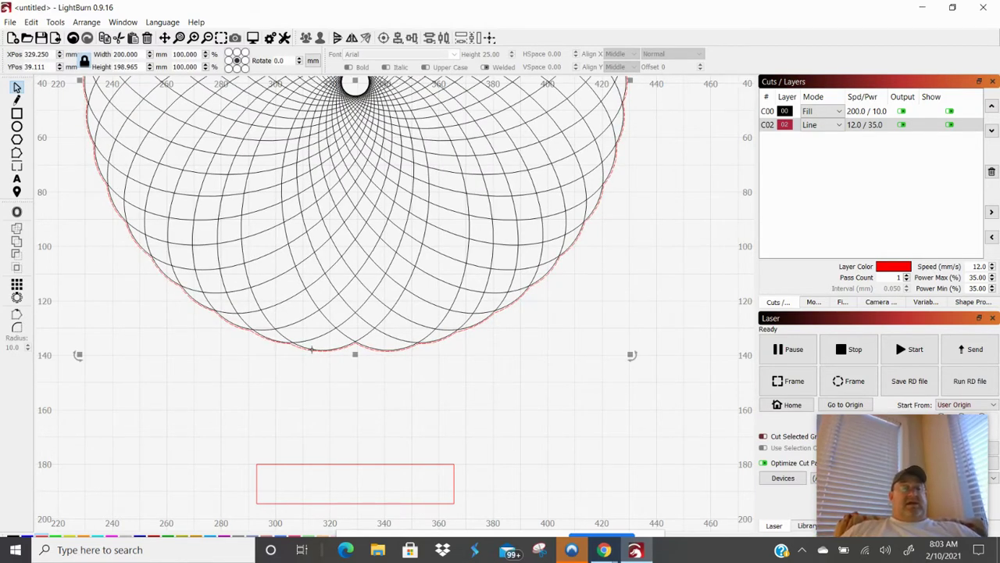
Step: Edit the outline's nodes and move its three lowest nodes down about 47 mm so they overlap the rectangle
click(16, 153)
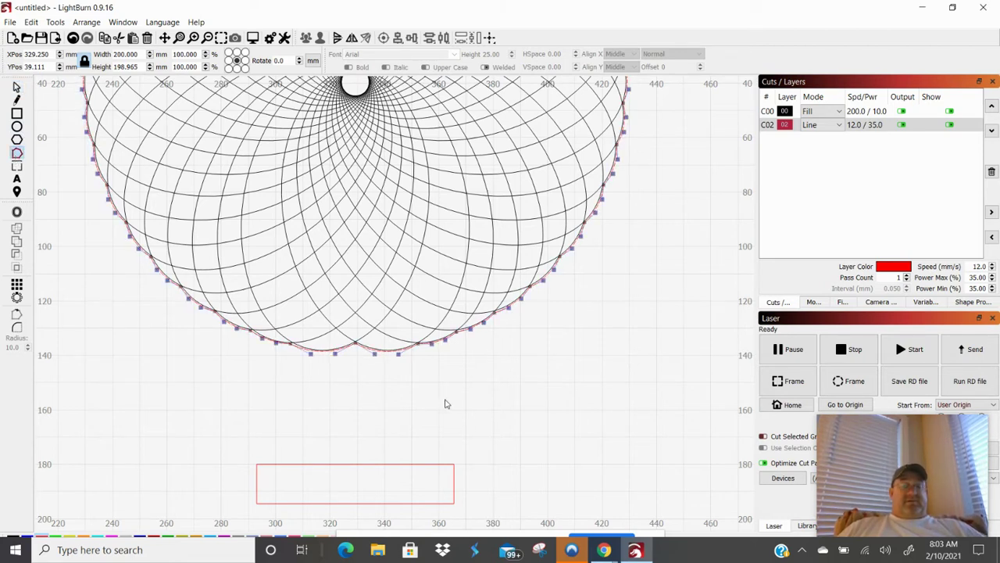
drag(441, 393, 263, 302)
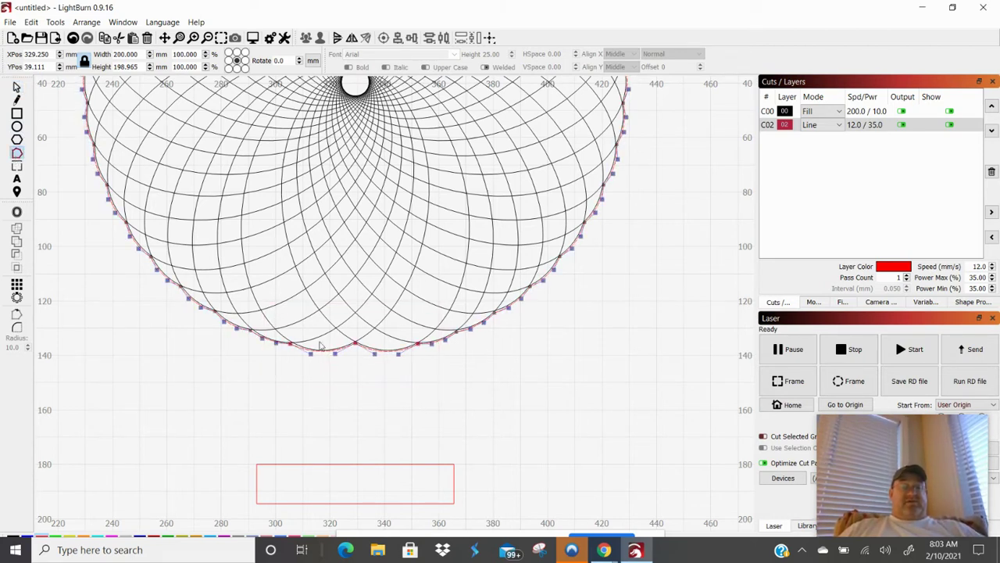
drag(355, 344, 360, 474)
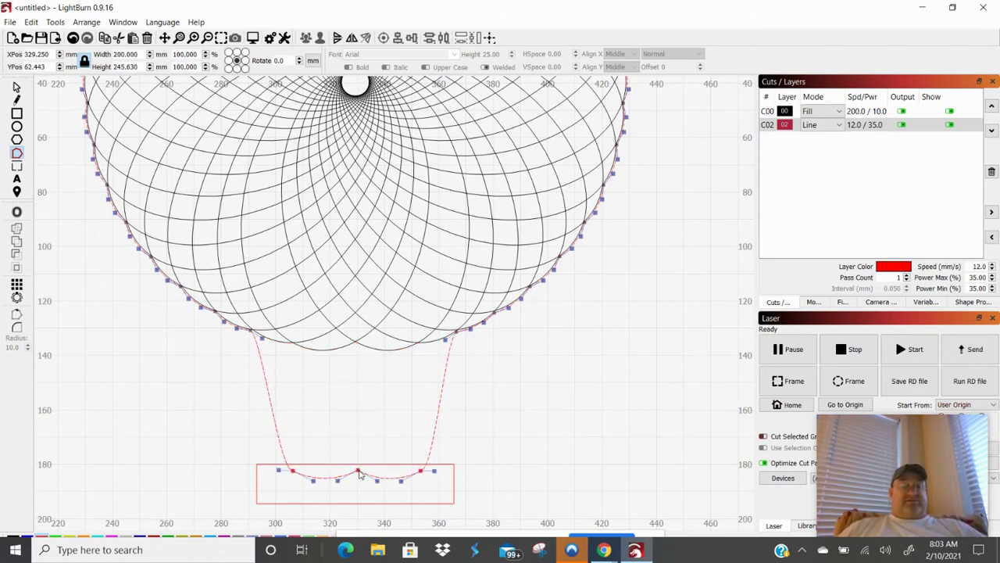
click(16, 86)
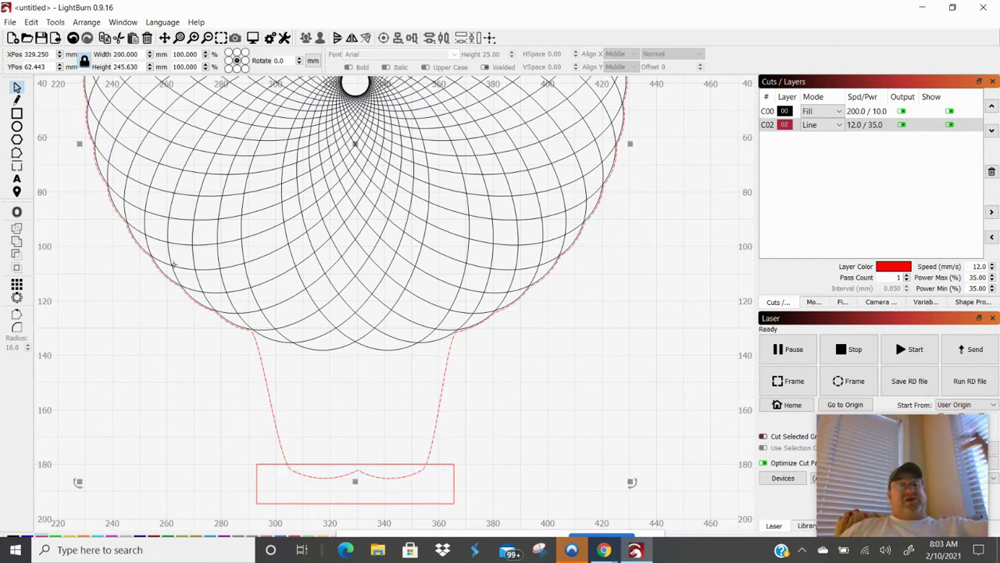
Step: Convert the rectangle to a path and merge it with the stretched red outline using a Boolean union
click(260, 466)
click(259, 465)
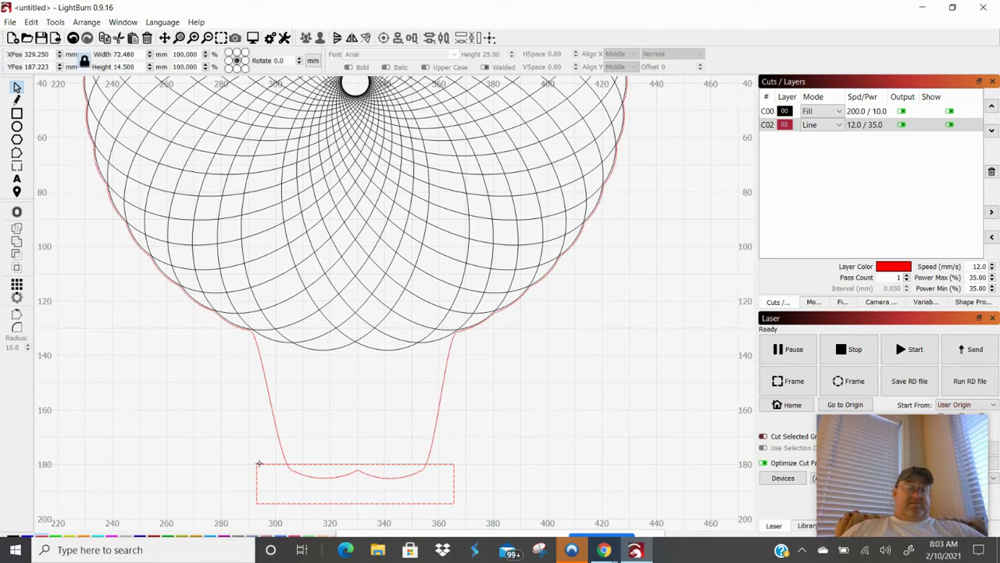
right_click(258, 461)
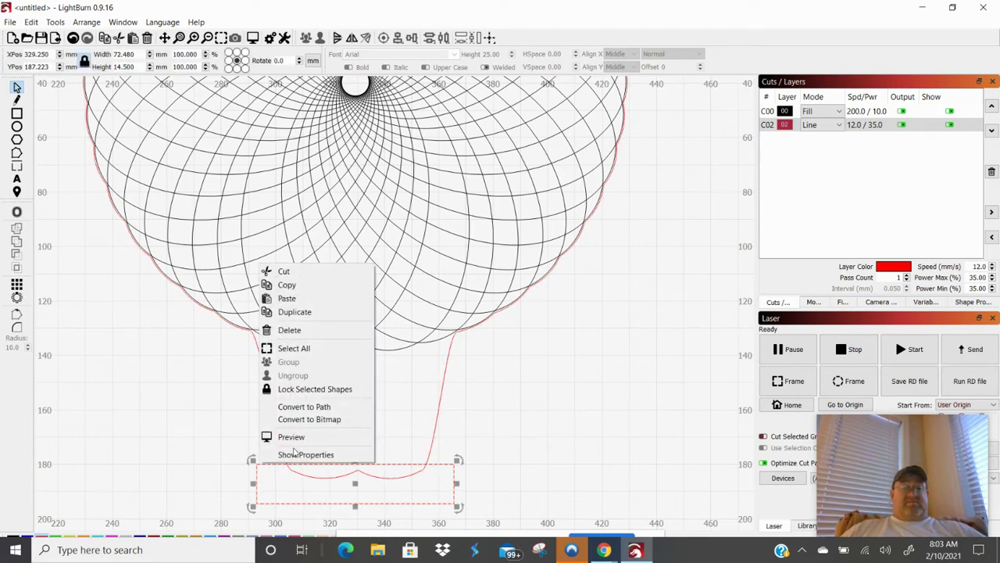
click(317, 410)
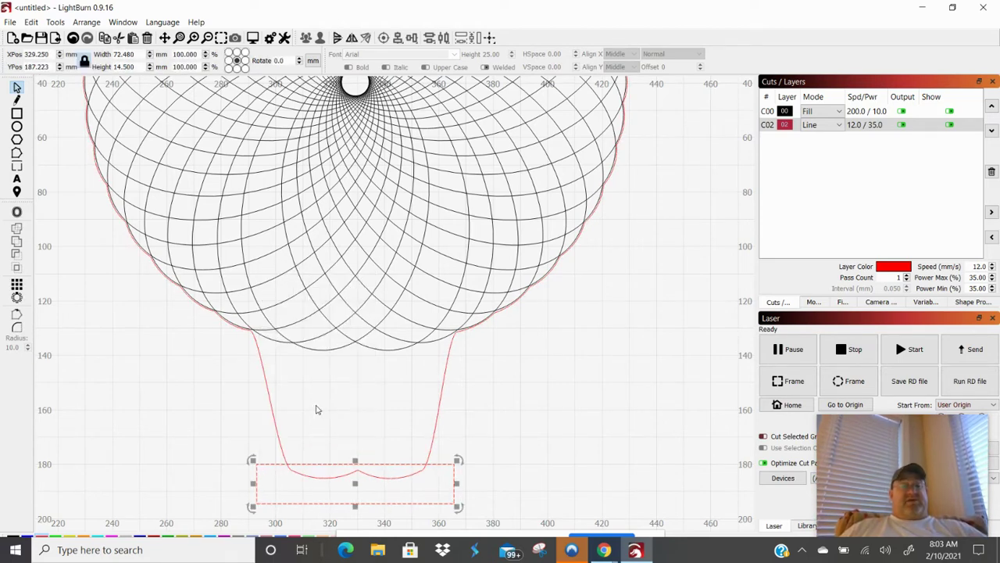
shift+click(270, 406)
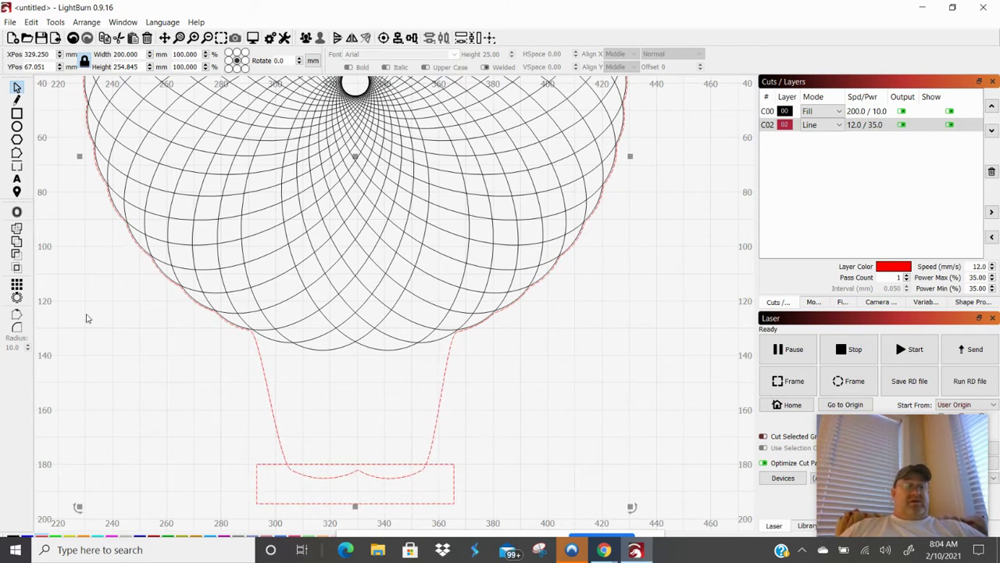
click(16, 229)
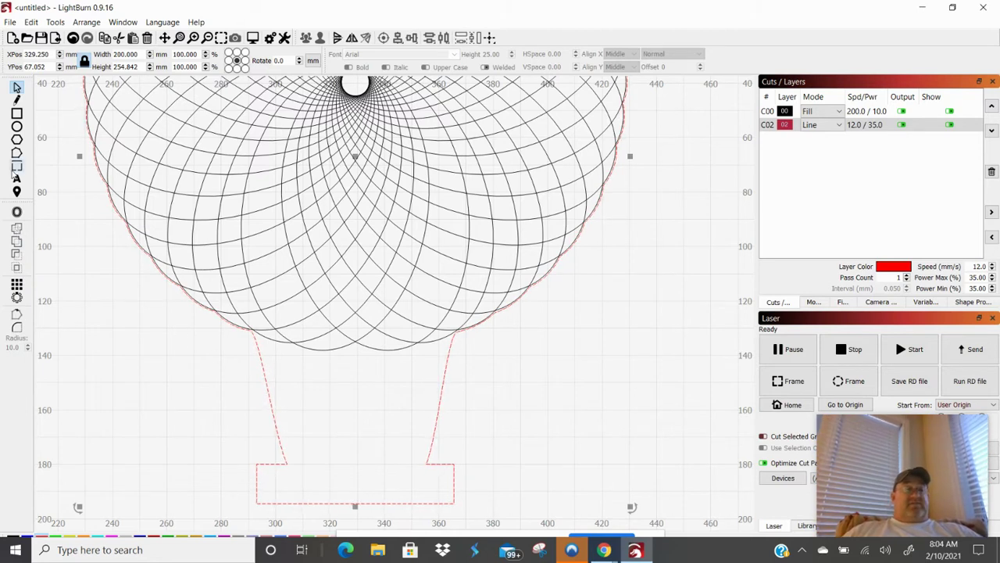
Step: Delete the nodes along the merged outline's left leg so it drops straight to the rectangle's upper-left corner
click(16, 152)
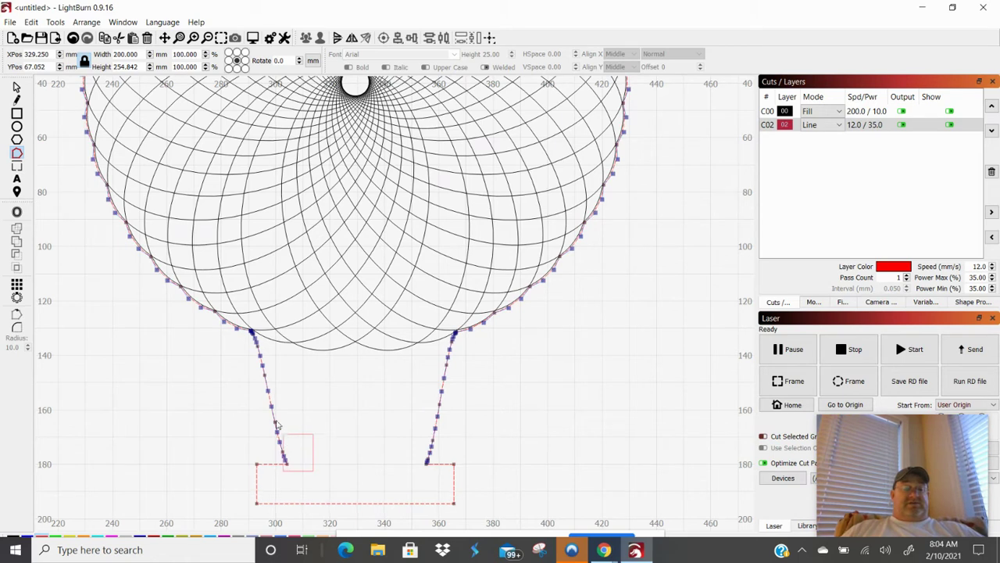
drag(273, 384, 262, 308)
key(Delete)
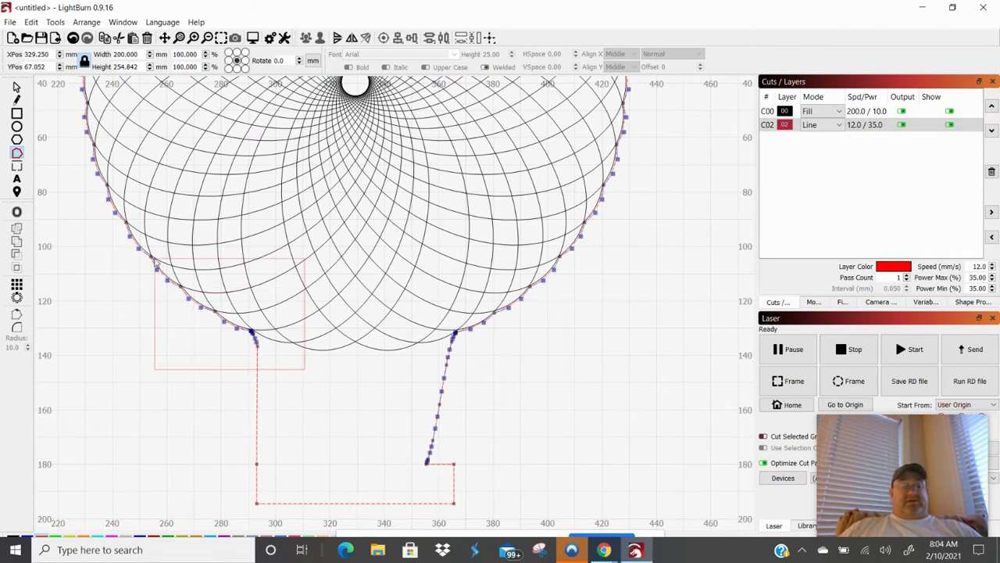
Step: Delete the outline's lower-left curve nodes to leave a straight slanted edge down to the rectangle's upper-left corner
key(Delete)
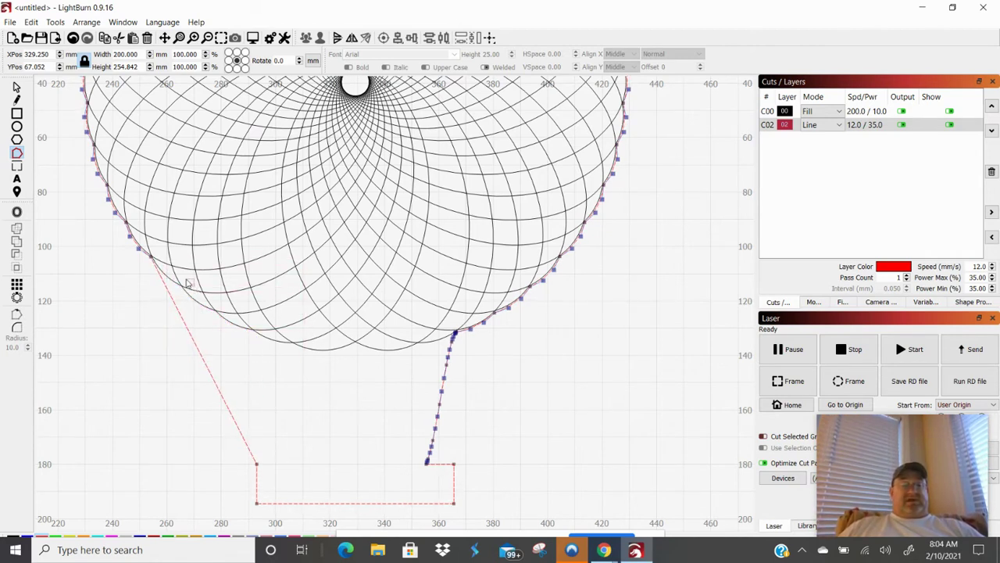
drag(115, 237, 96, 210)
key(Delete)
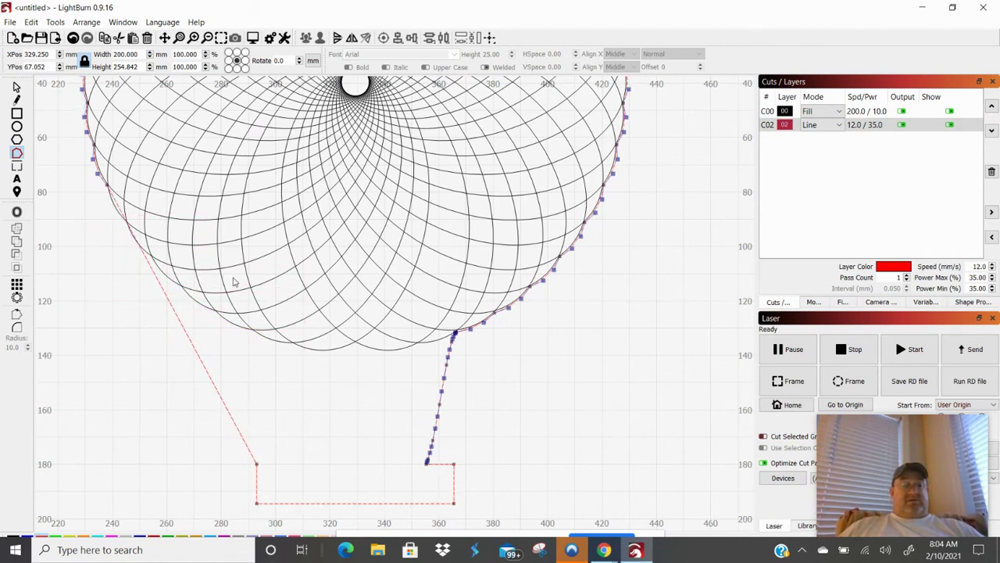
Step: Delete the right leg's nodes and the lower-right curve nodes to form a matching slanted edge to the rectangle's upper-right corner
drag(404, 271, 477, 425)
key(Delete)
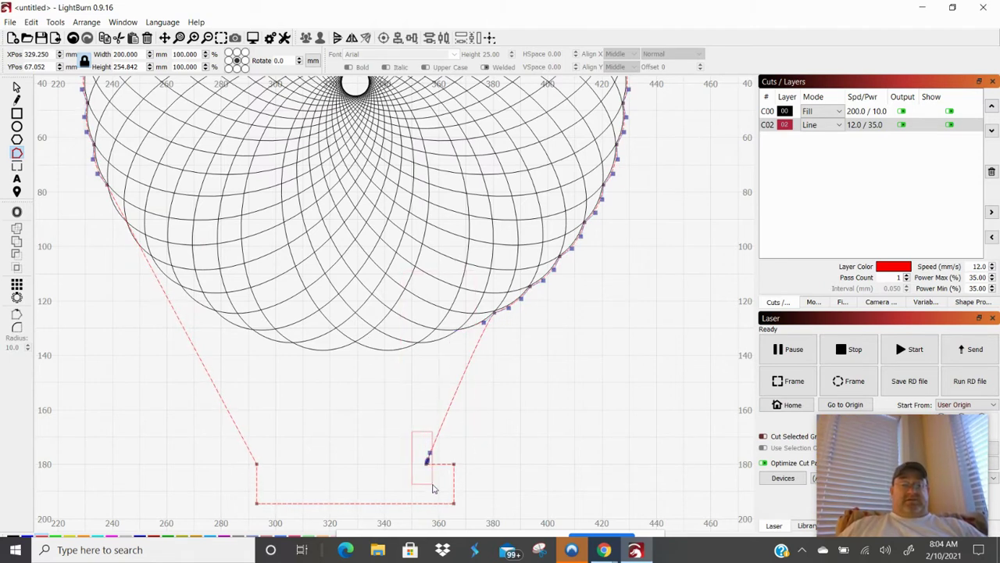
drag(434, 488, 434, 488)
key(Delete)
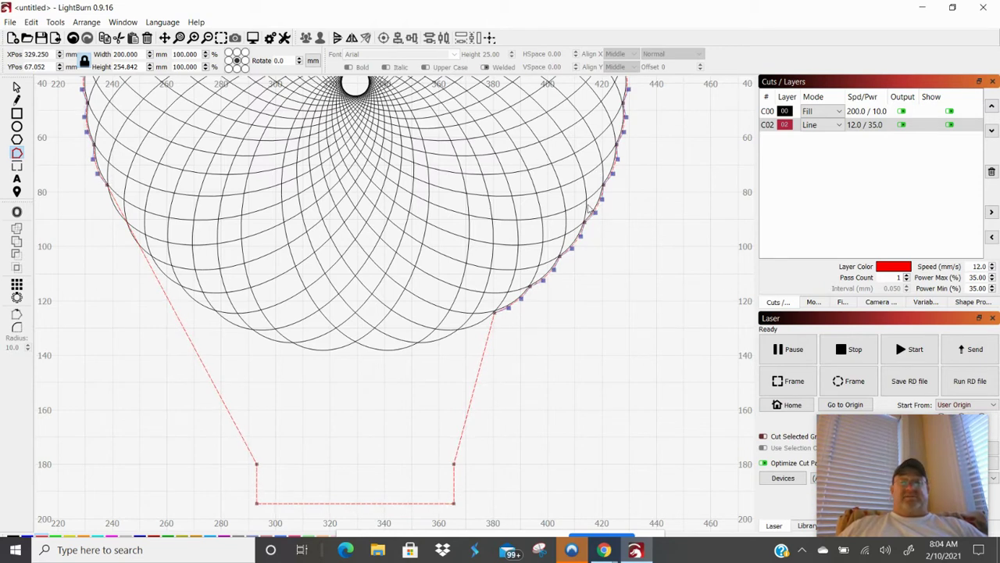
drag(469, 195, 652, 427)
key(Delete)
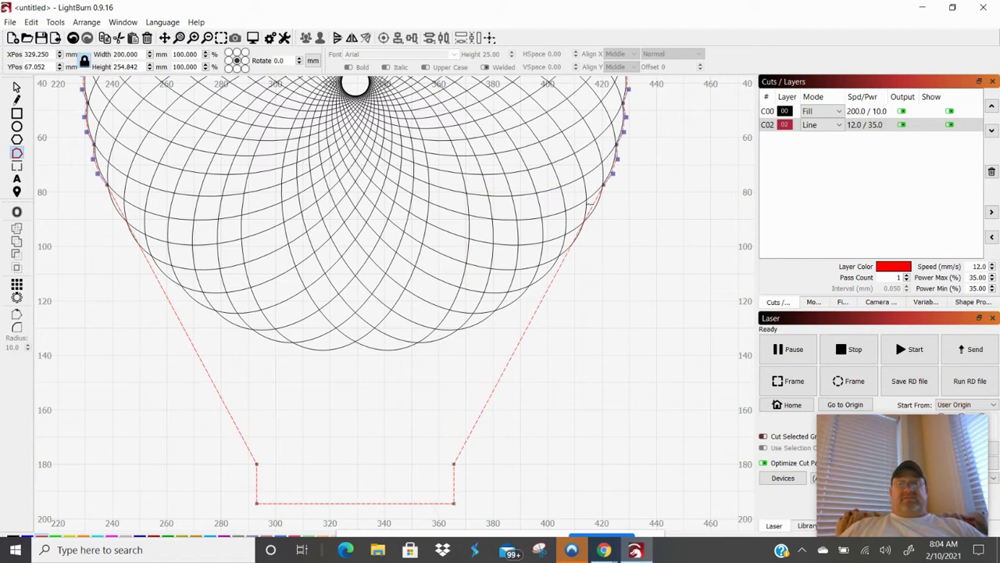
key(d)
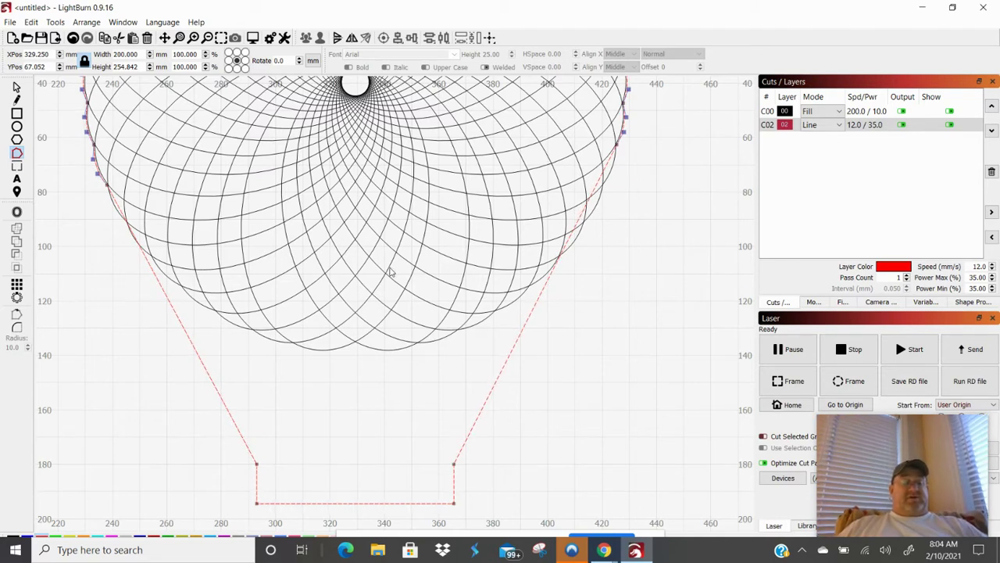
Step: Undo the node deletions on the right side and the lower-left curve, keeping the straightened left leg
key(ctrl+z)
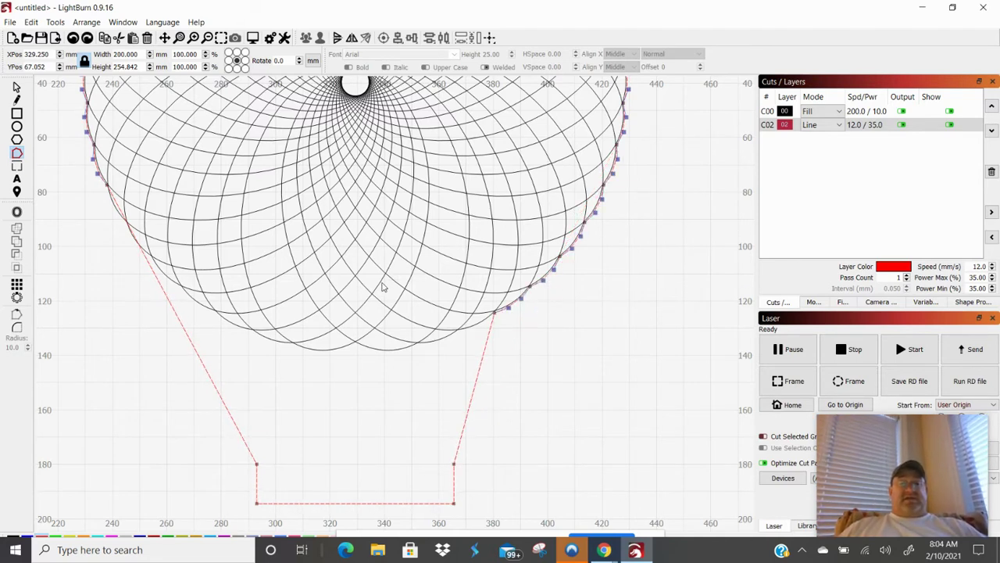
drag(427, 246, 618, 415)
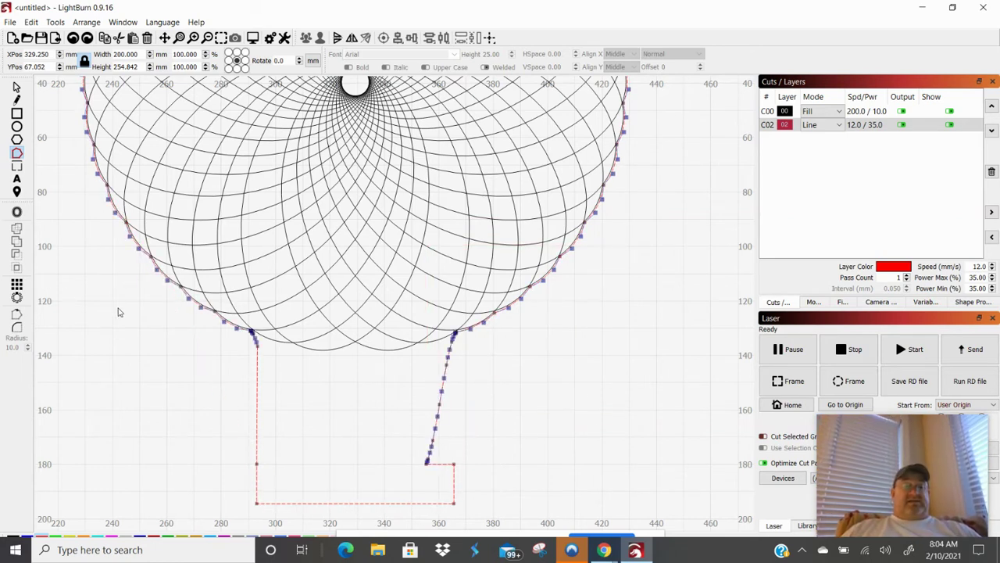
Step: Delete the outline's lower-left and lower-right curve nodes and both legs' remaining nodes, leaving straight slanted edges to the rectangle's upper corners
drag(278, 360, 148, 251)
key(Delete)
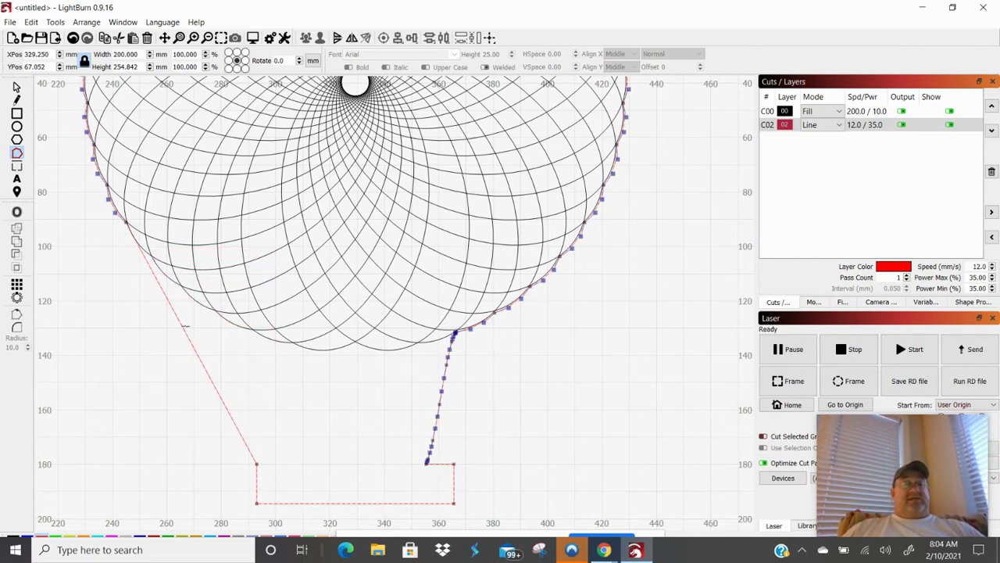
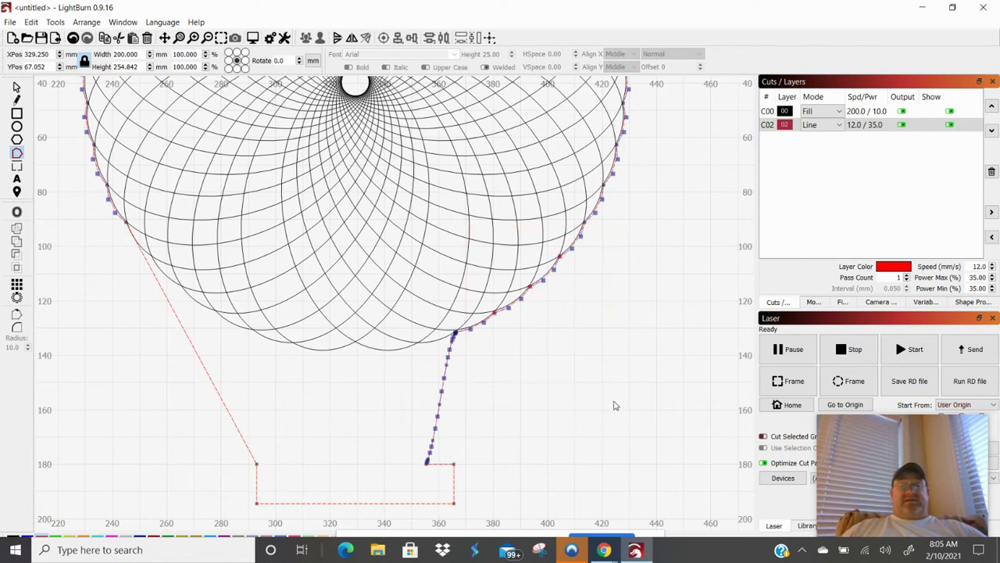
key(Delete)
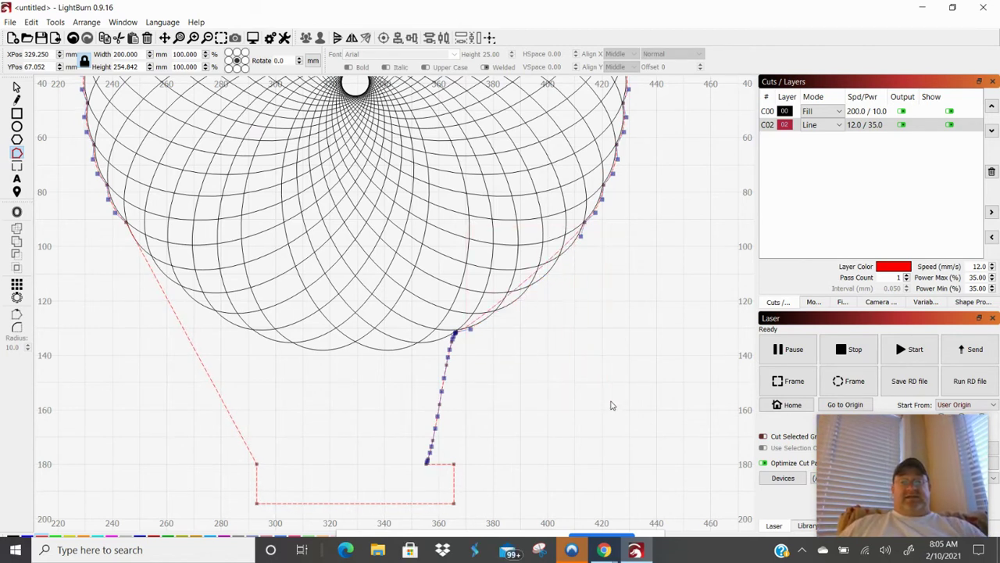
drag(409, 301, 443, 490)
key(Delete)
drag(497, 385, 431, 308)
key(Delete)
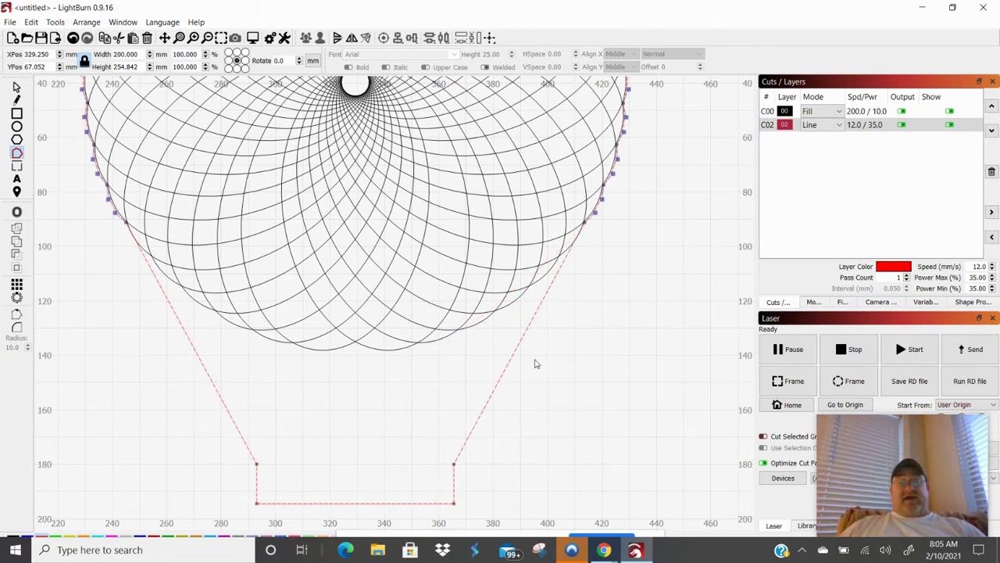
Step: Insert a node near the top of the right slanted edge and pull it slightly outward, clear of the spirograph pattern
scroll(545, 177, up, 6)
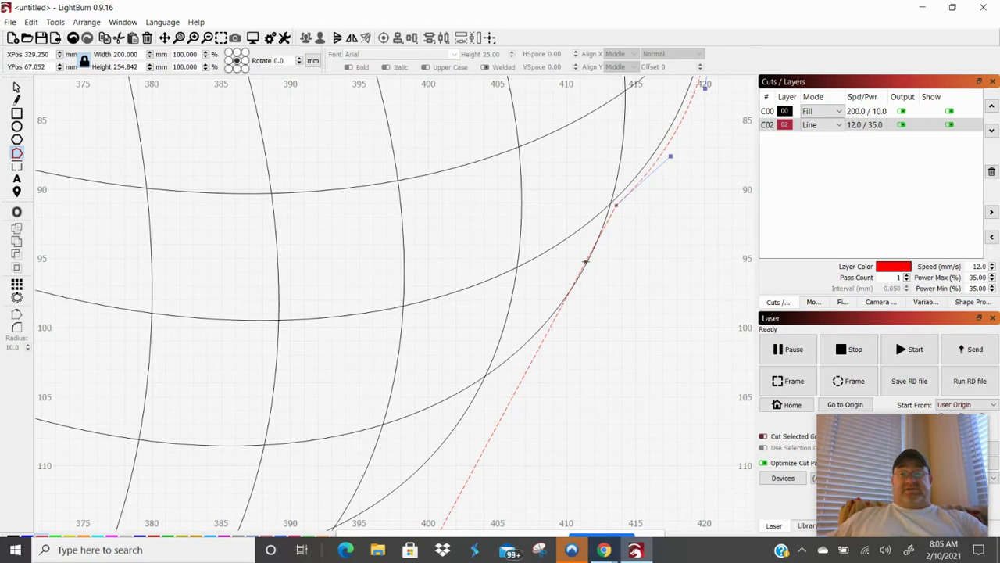
mouse_move(586, 262)
mouse_down()
mouse_move(609, 234)
mouse_move(592, 263)
mouse_up()
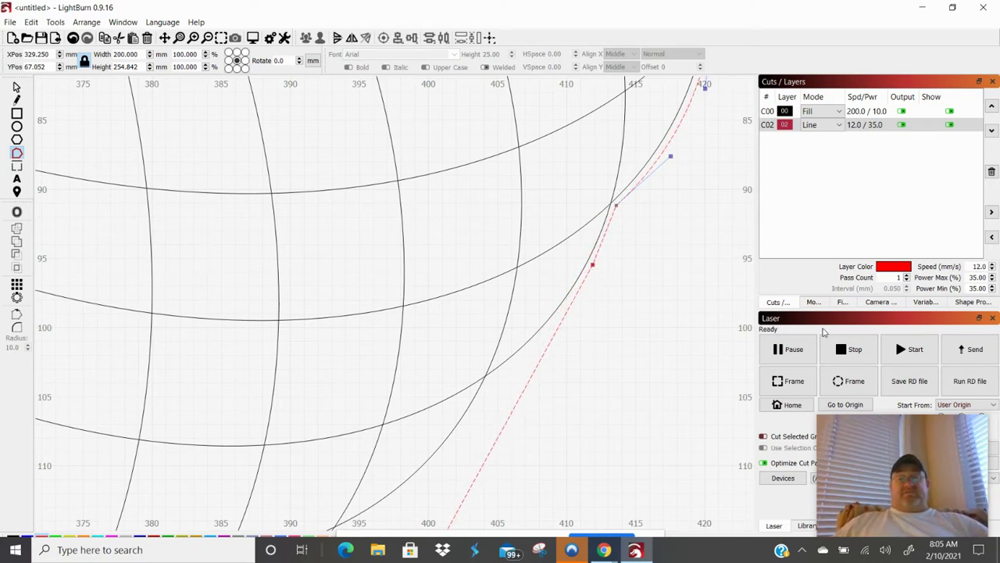
scroll(469, 258, down, 4)
scroll(460, 316, down, 3)
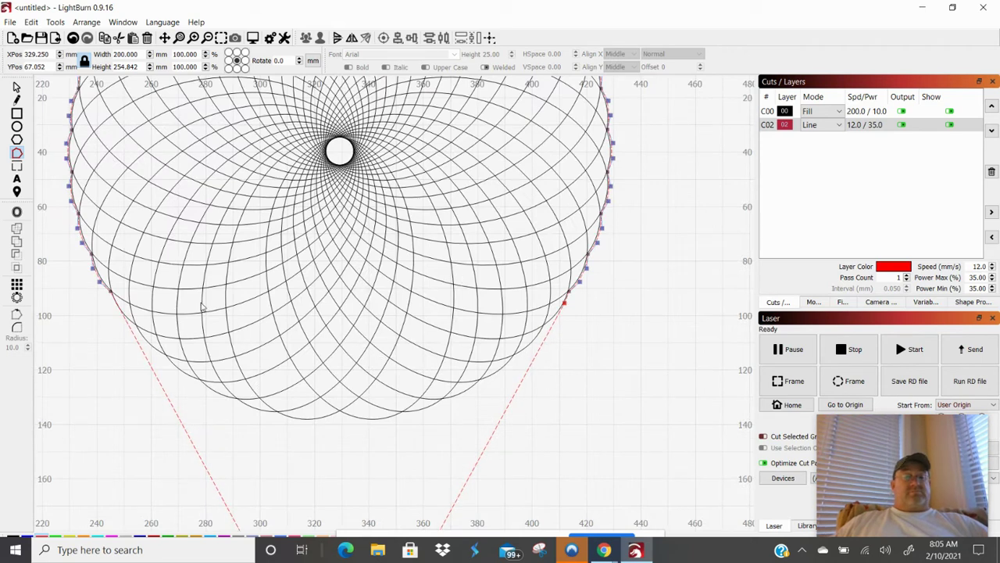
Step: Insert a matching node near the top of the left slanted edge, move it outward clear of the pattern, and leave node editing
scroll(150, 336, up, 3)
scroll(148, 315, down, 4)
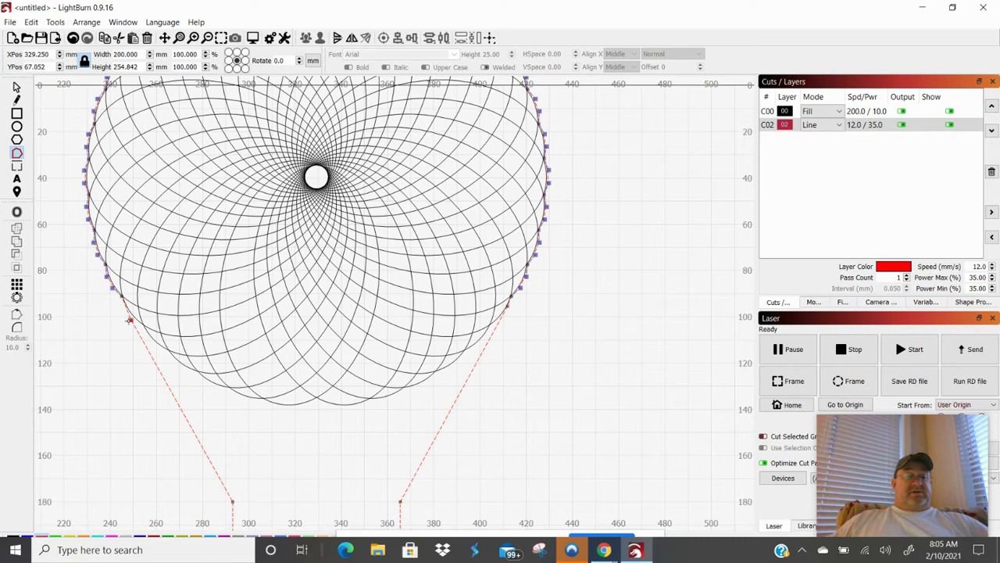
scroll(130, 321, up, 5)
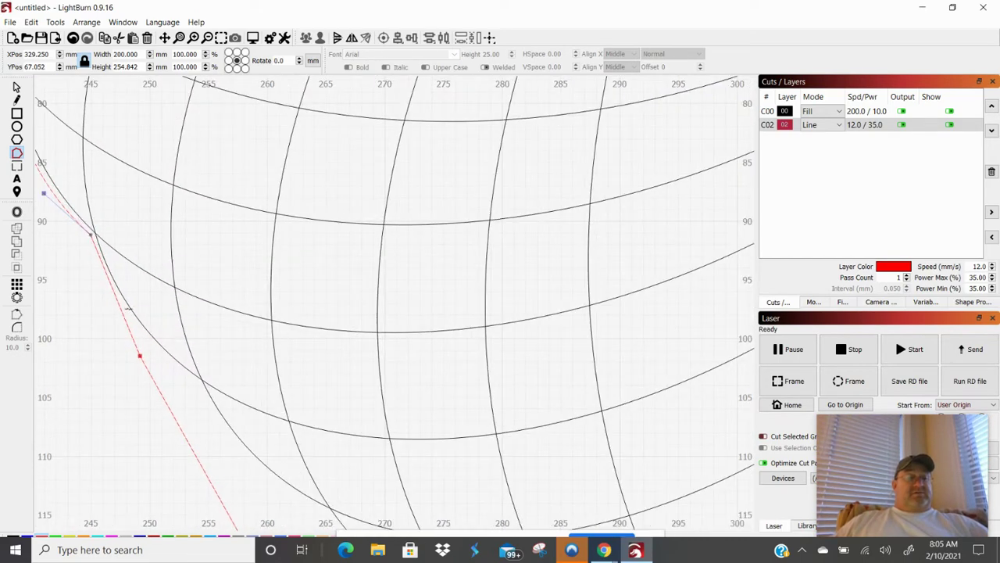
scroll(129, 311, down, 8)
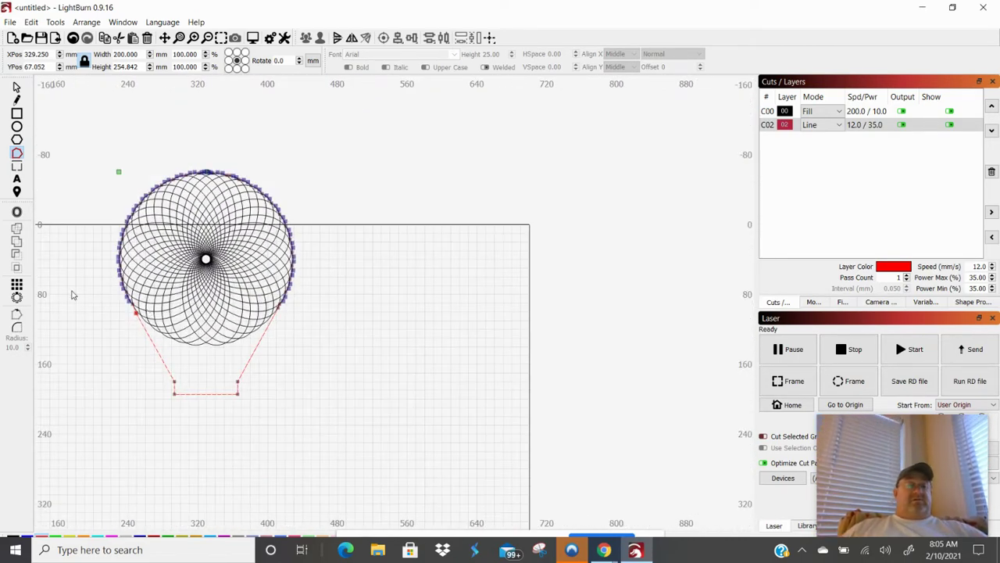
scroll(67, 294, up, 3)
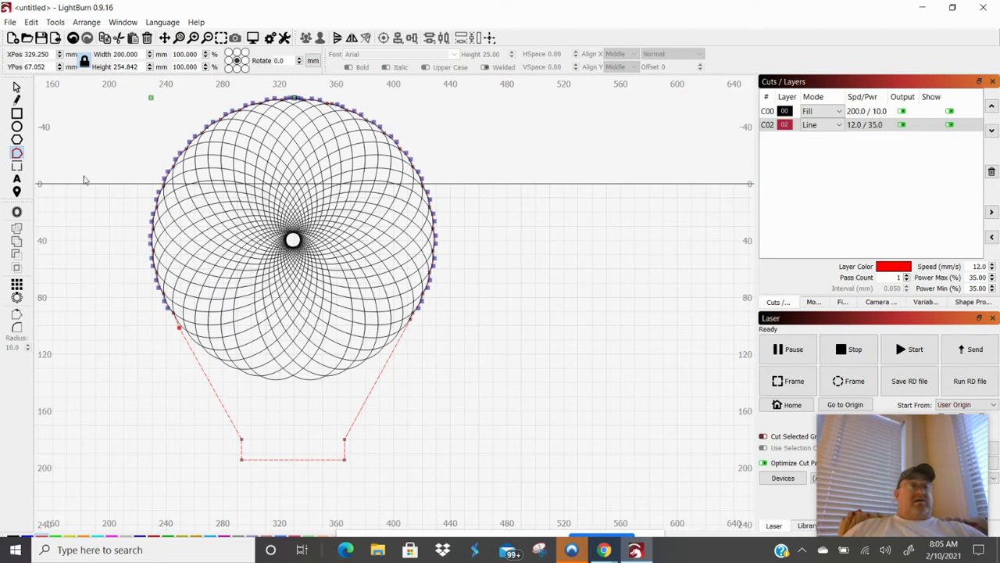
click(16, 87)
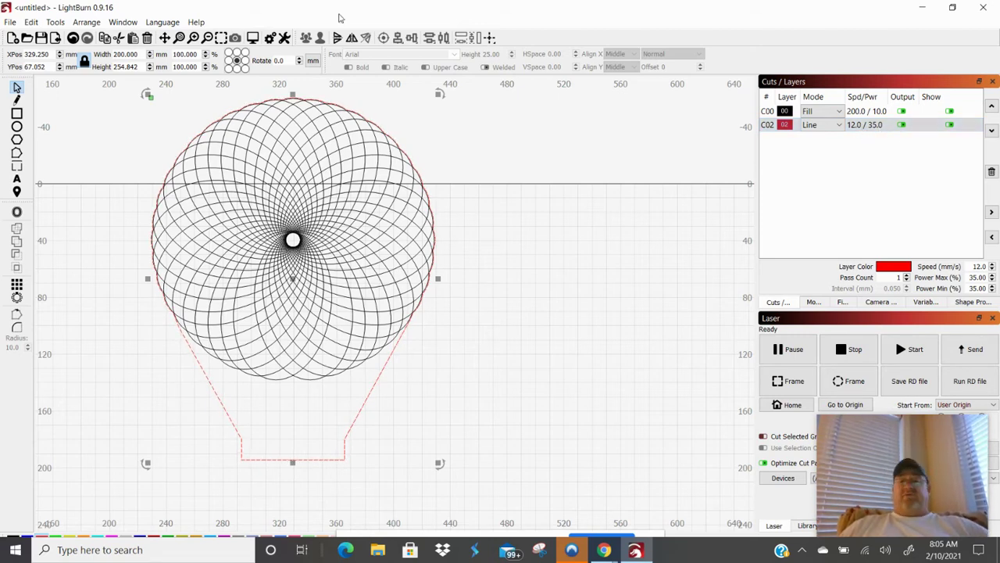
Step: Preview the laser job to check the filled pattern and its cut outline
scroll(195, 136, up, 5)
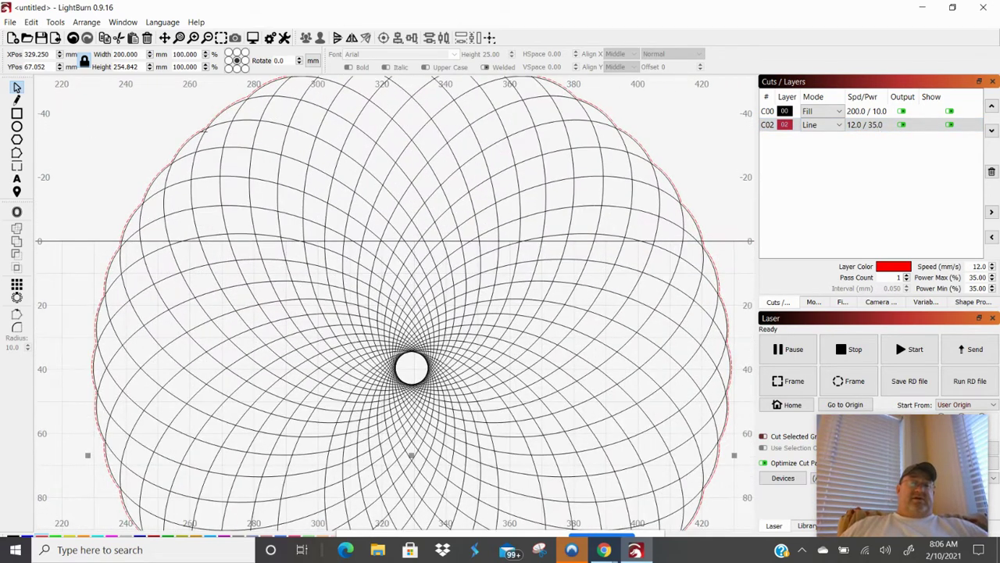
scroll(195, 136, down, 1)
click(255, 38)
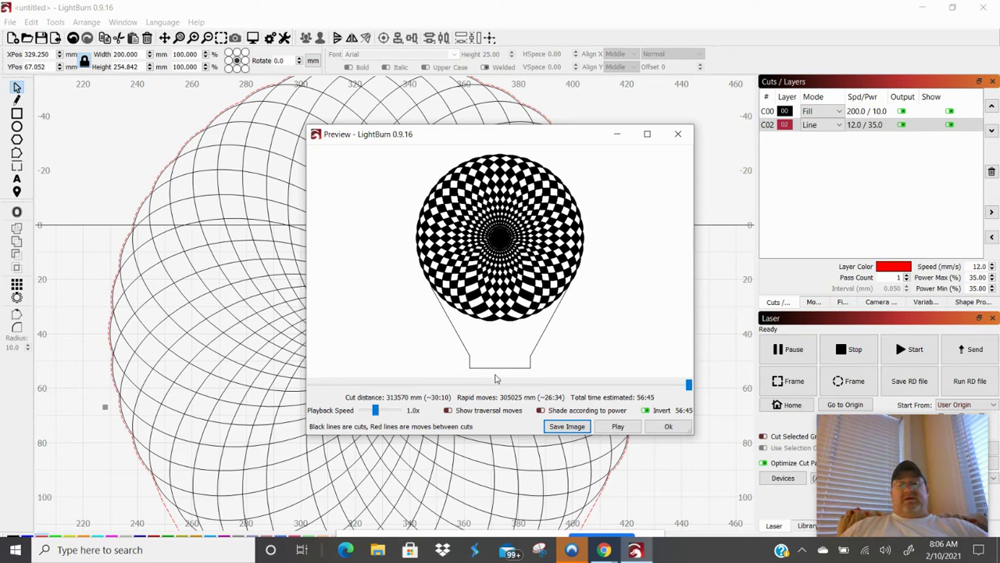
scroll(528, 374, down, 3)
click(668, 426)
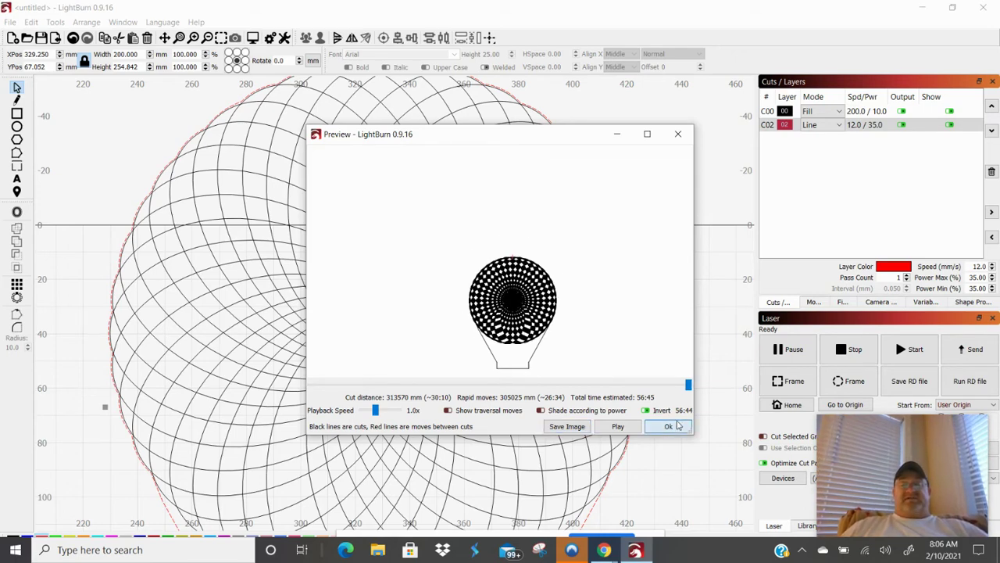
Step: Add the text "TEXT" in Arial, 25 mm high, in the empty area left of the base
scroll(510, 486, down, 6)
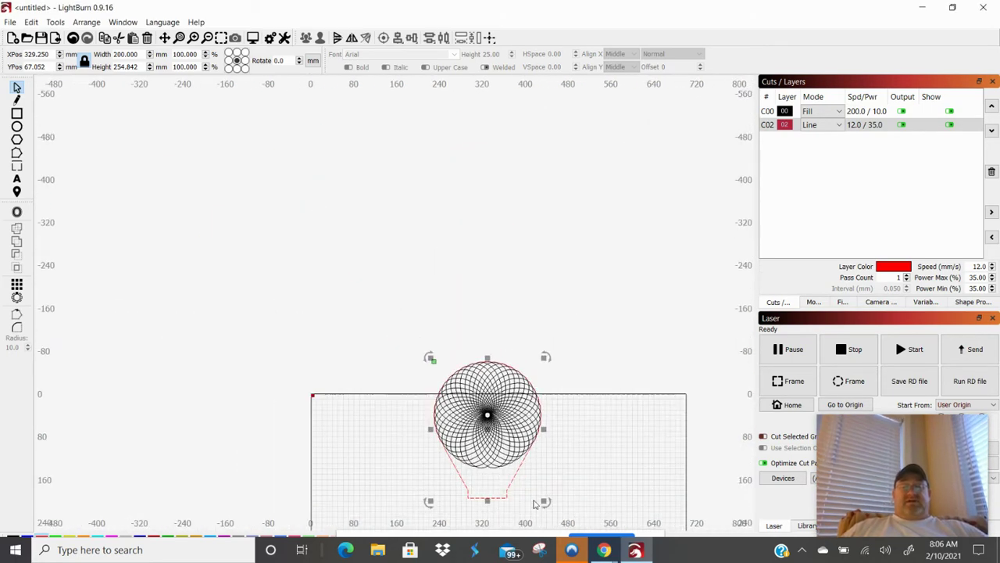
scroll(532, 500, up, 5)
scroll(527, 476, down, 1)
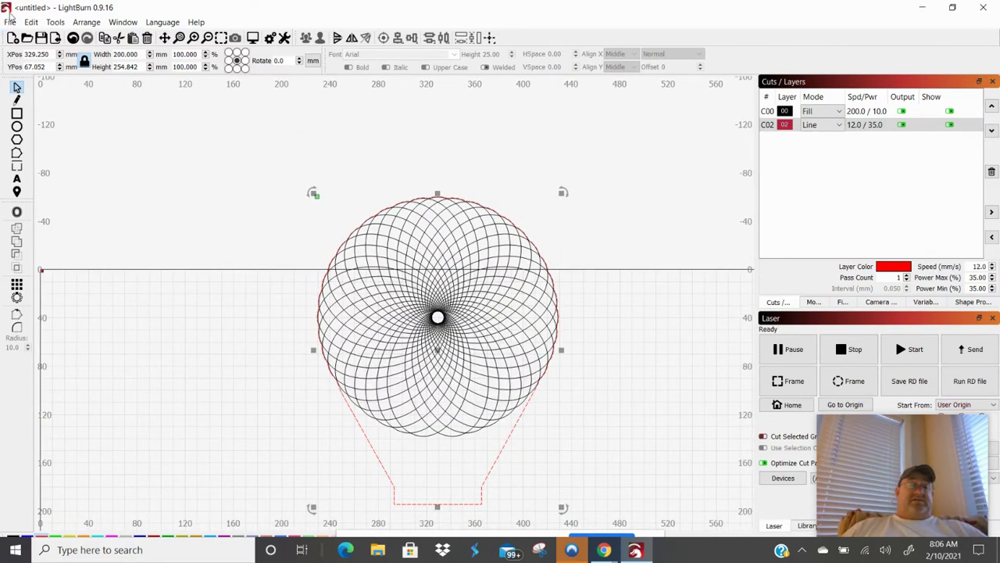
scroll(508, 365, down, 2)
scroll(461, 402, up, 5)
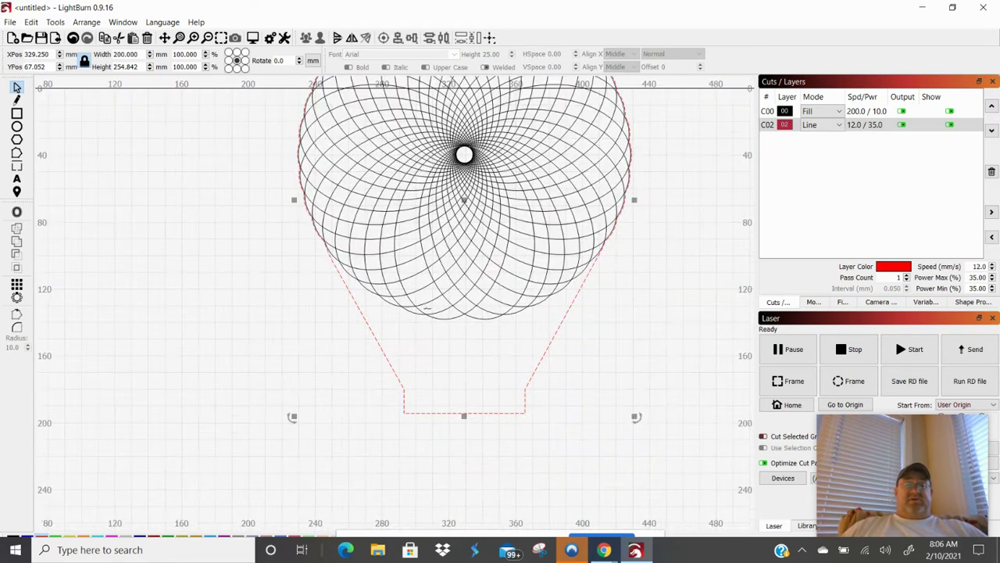
click(17, 178)
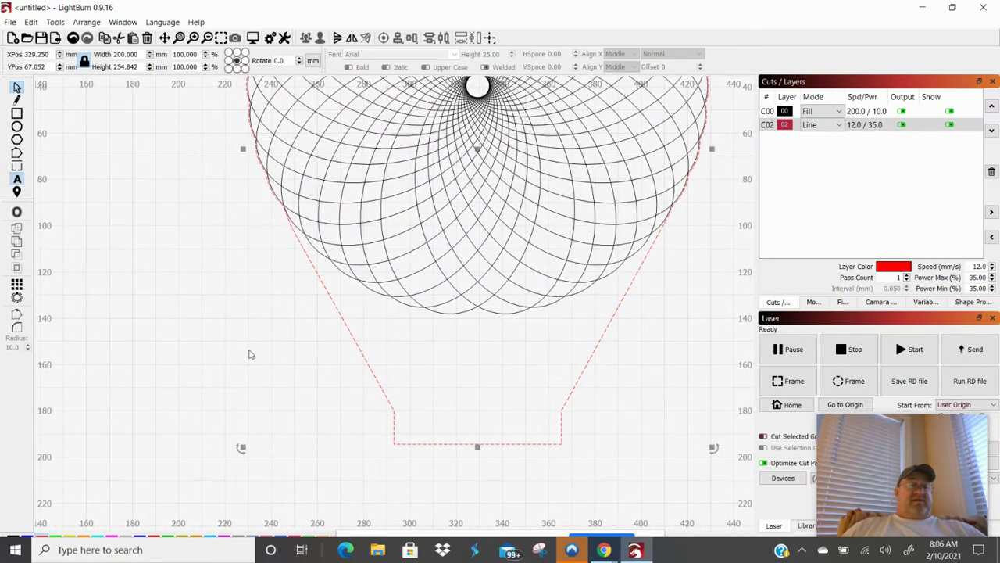
click(228, 379)
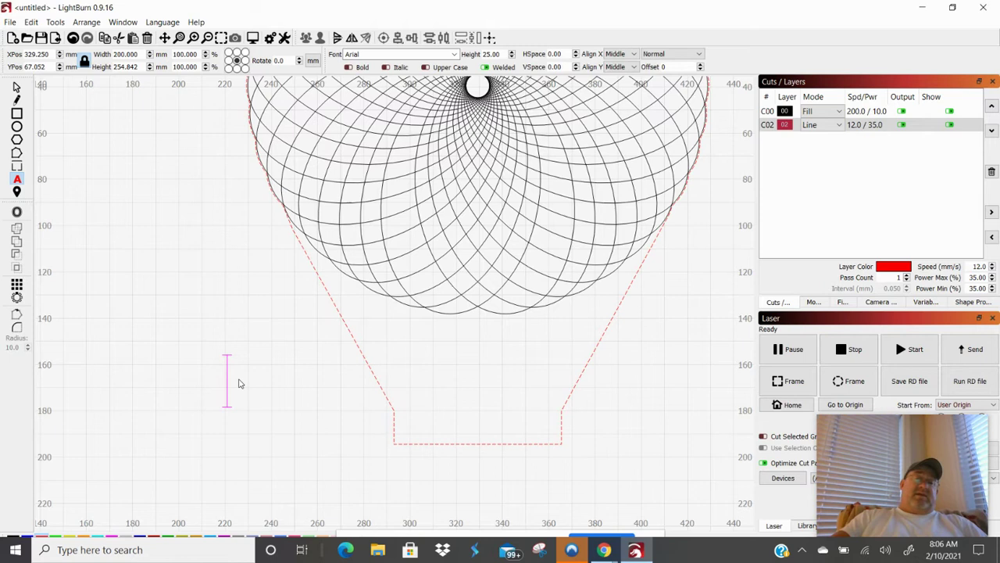
text(TEXT)
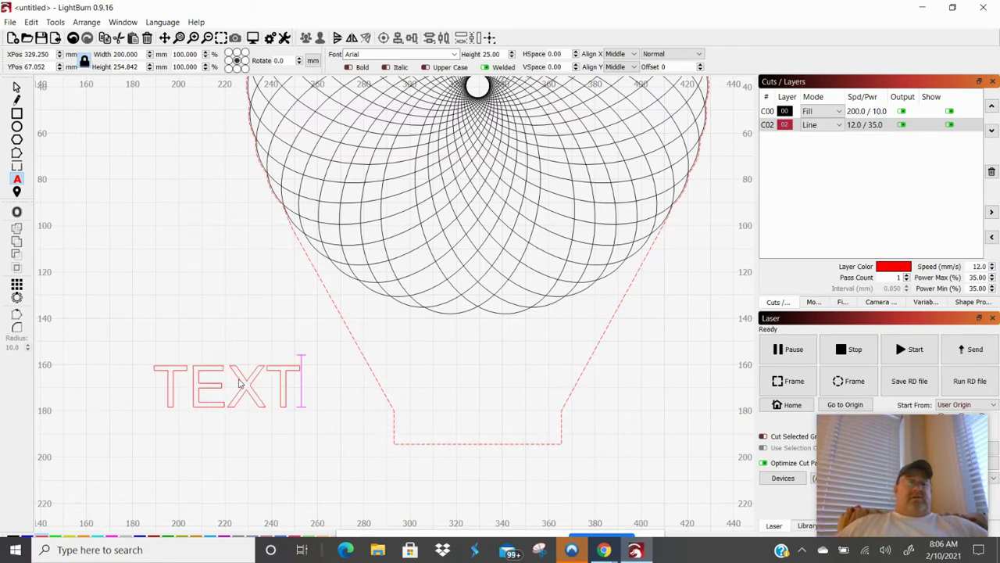
click(17, 87)
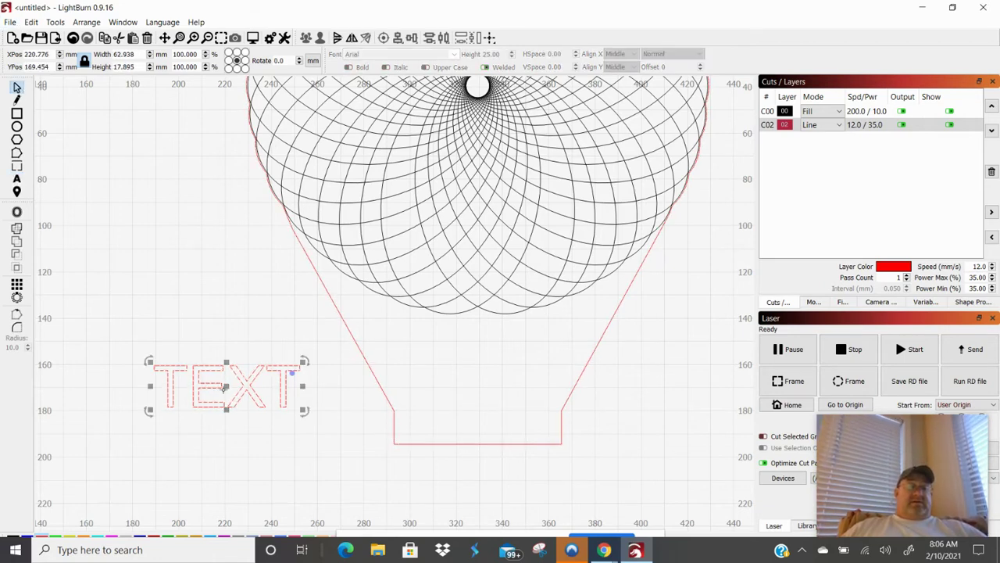
Step: Move the text clear of the design to the work area's left edge and group the spirograph pattern with its outline
scroll(446, 328, down, 5)
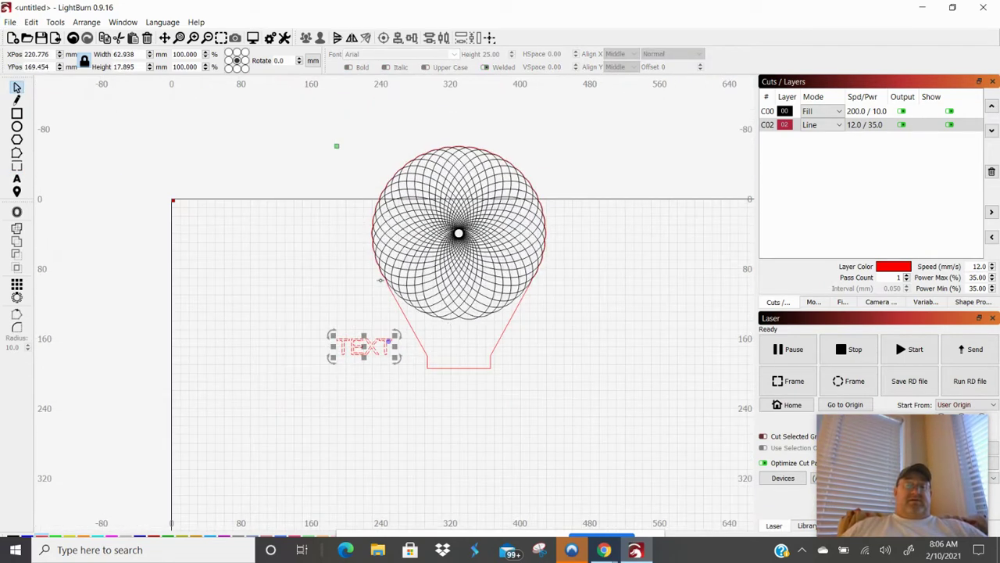
key(KP_4)
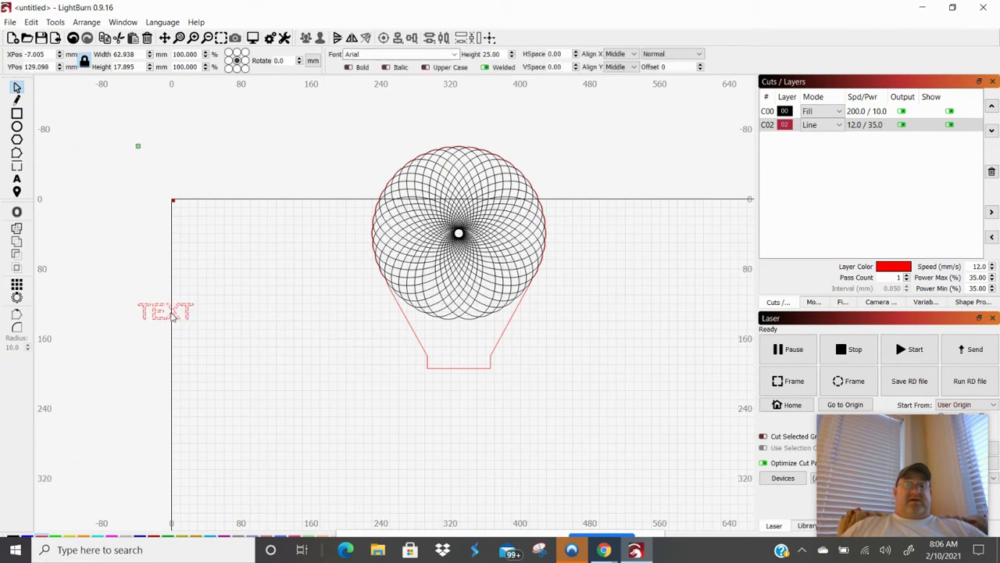
drag(349, 127, 577, 449)
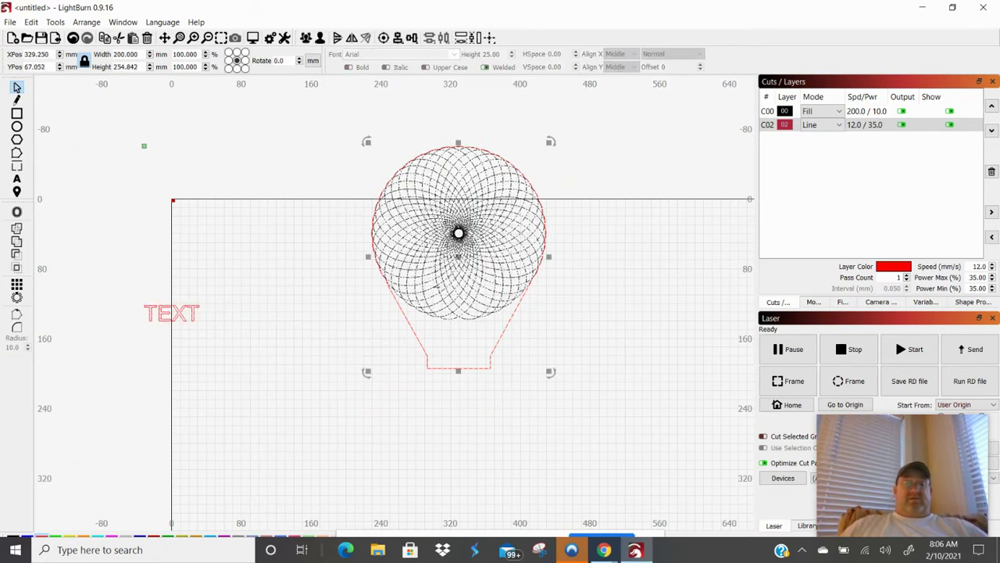
right_click(439, 291)
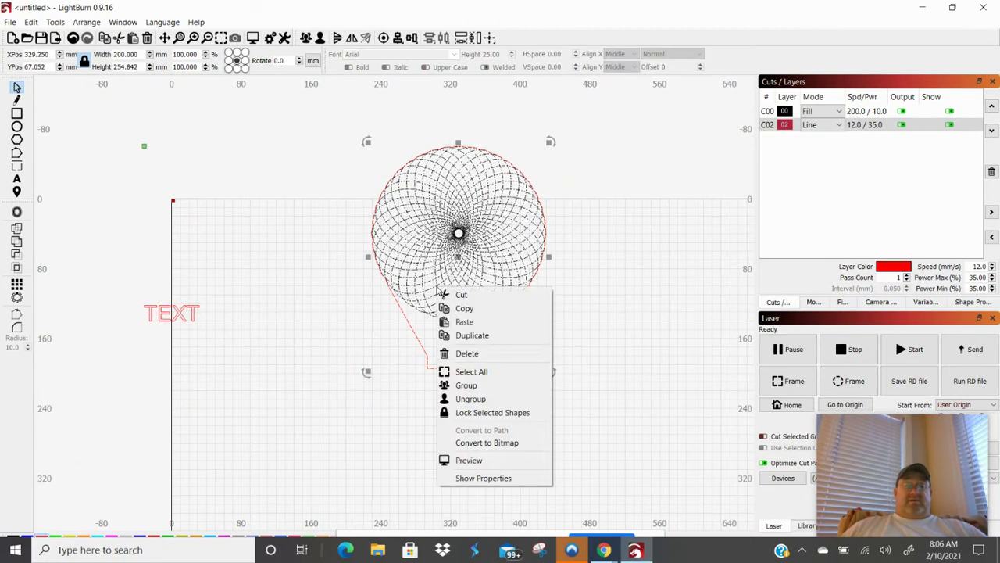
click(483, 385)
Step: Align the text's center with the center of the grouped design
click(242, 336)
click(172, 313)
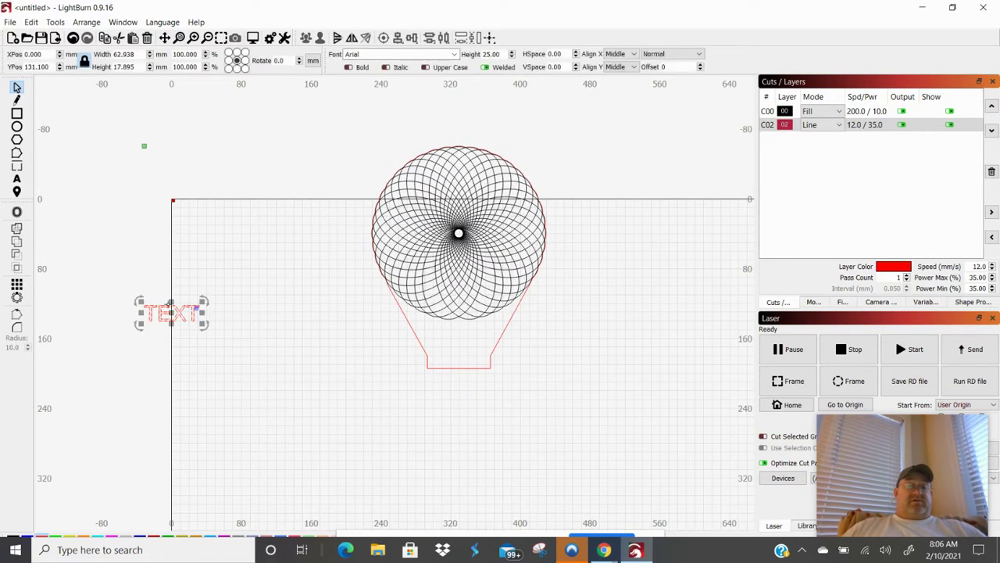
shift+click(459, 233)
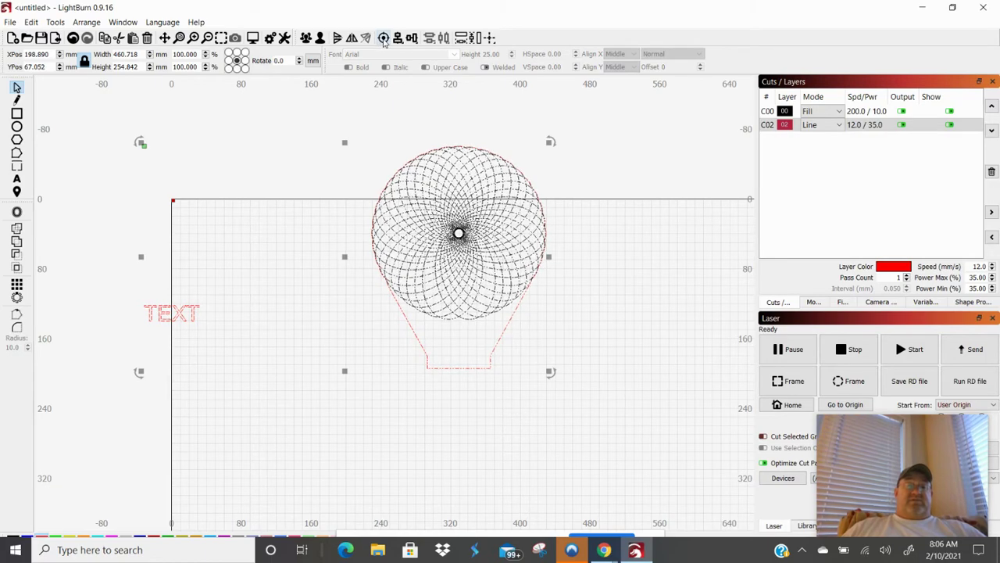
click(383, 37)
click(557, 343)
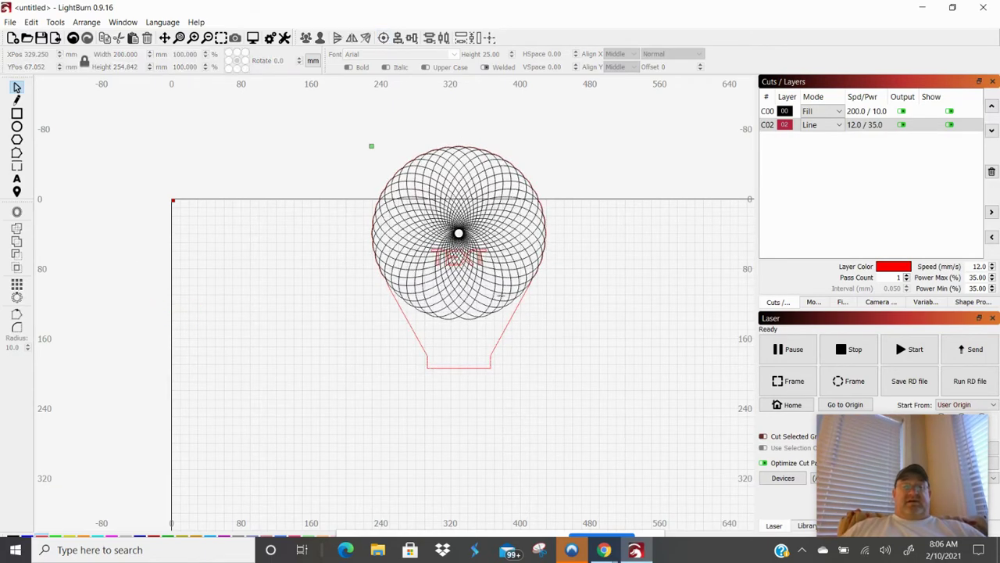
Step: Move the text straight down to Y about 151 mm, below the pattern and between the slanted edges
click(461, 258)
scroll(468, 262, up, 10)
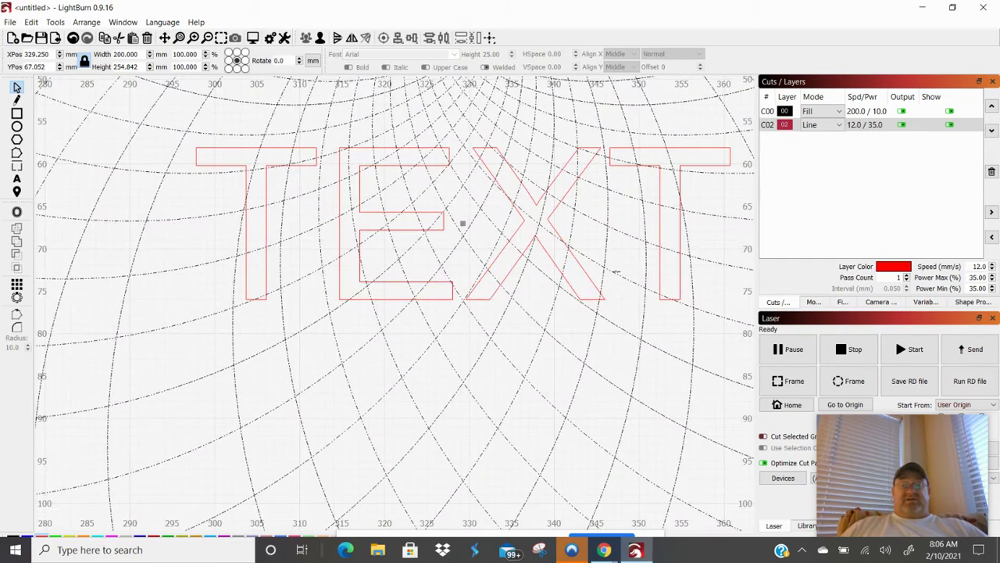
click(660, 270)
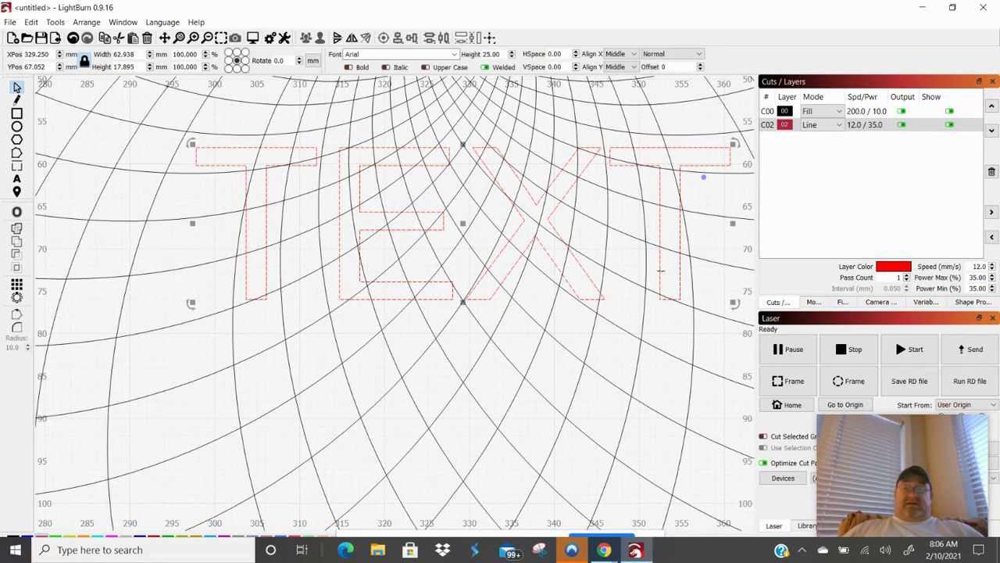
scroll(661, 271, down, 6)
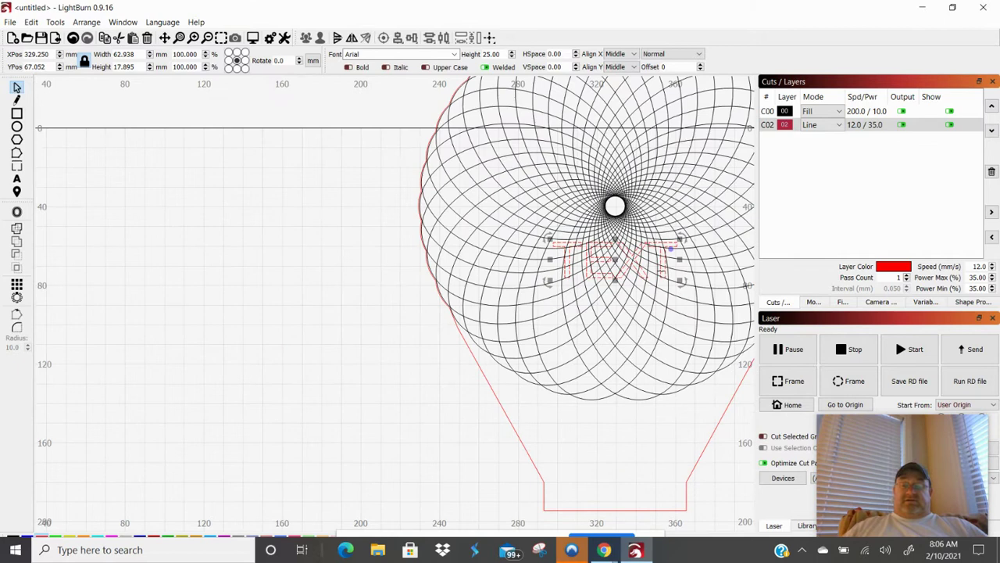
drag(671, 248, 671, 414)
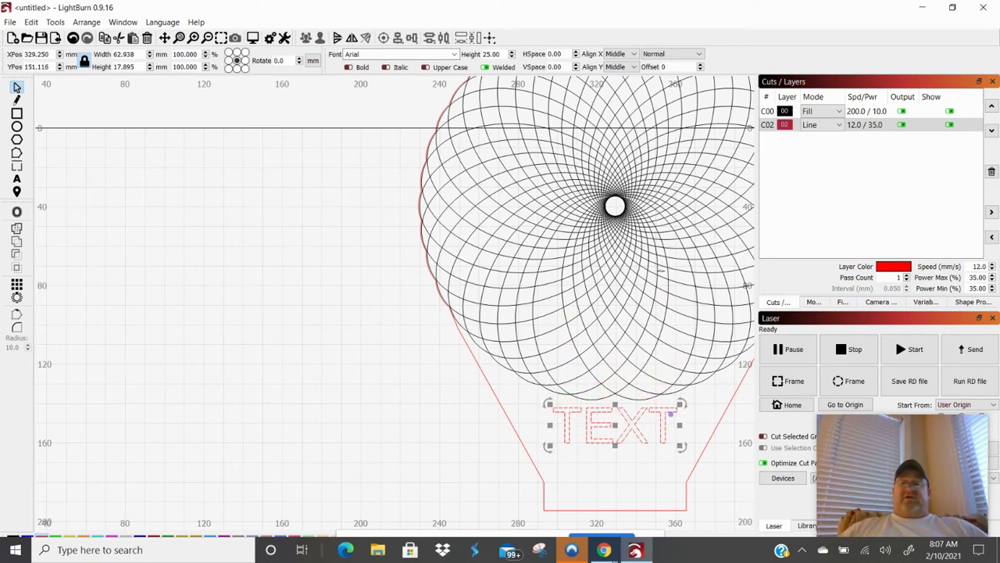
scroll(568, 249, down, 3)
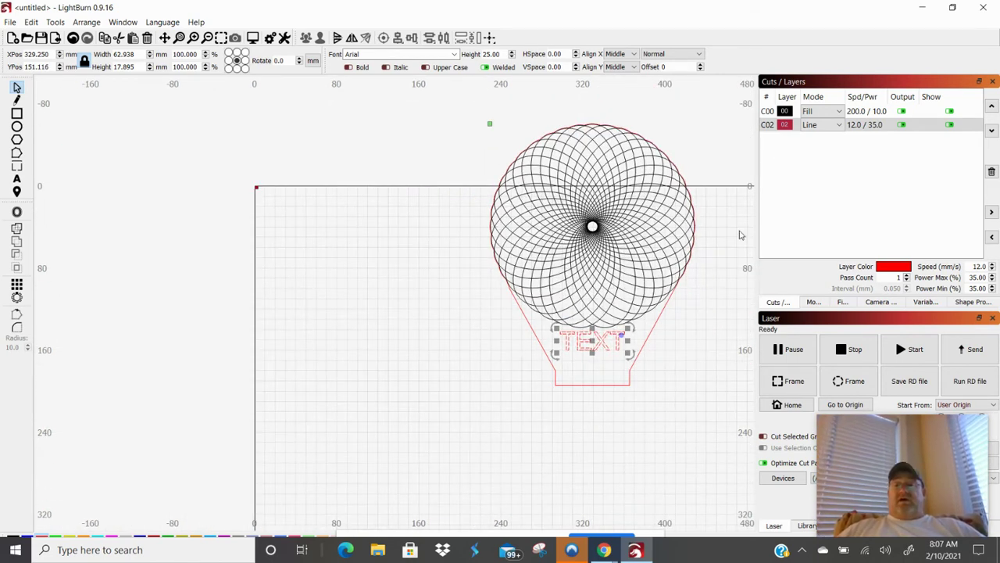
scroll(734, 208, up, 2)
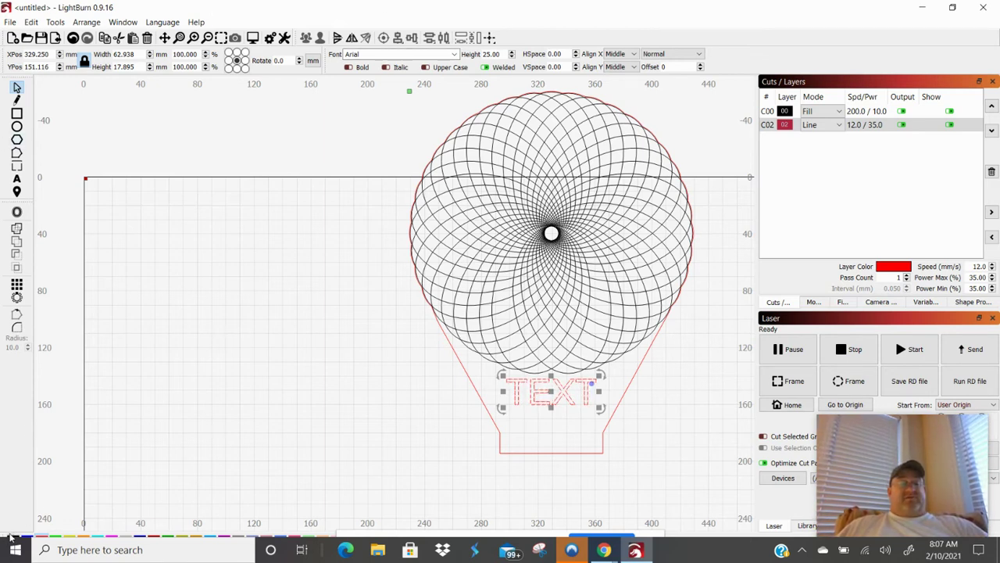
Step: Assign the text to the green fill layer 03 and move the red line layer 02 to the end of the cut order
click(54, 536)
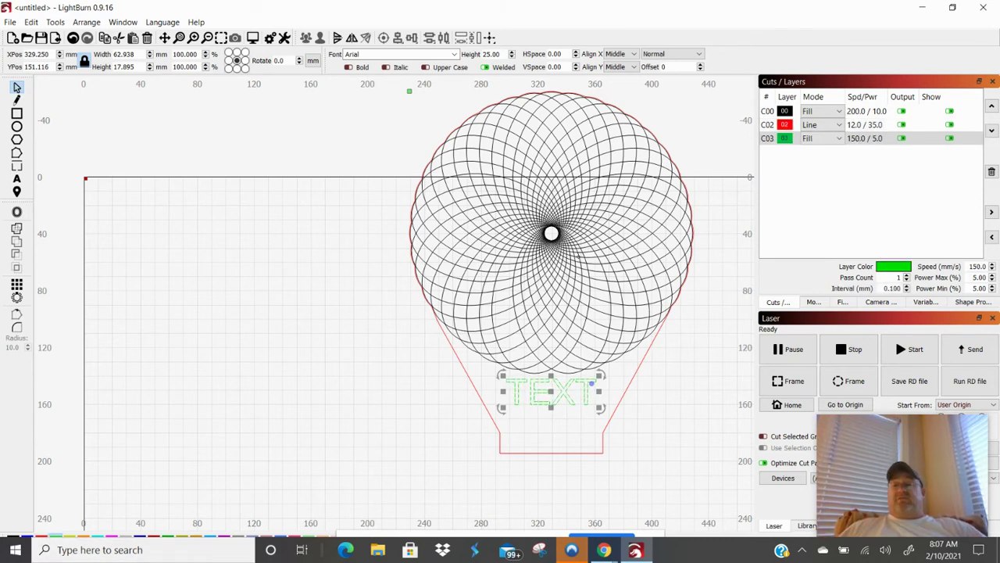
click(811, 129)
click(811, 128)
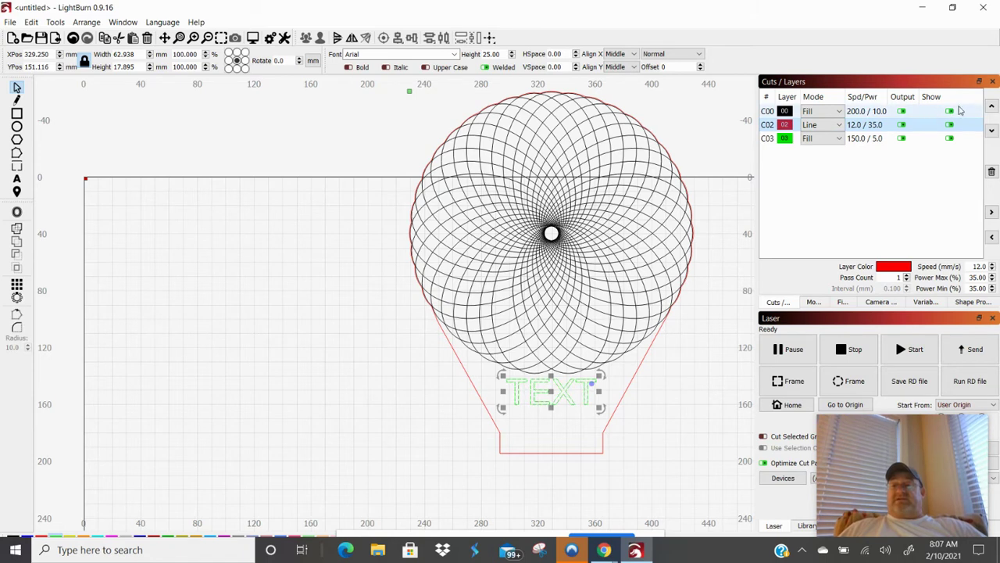
click(991, 131)
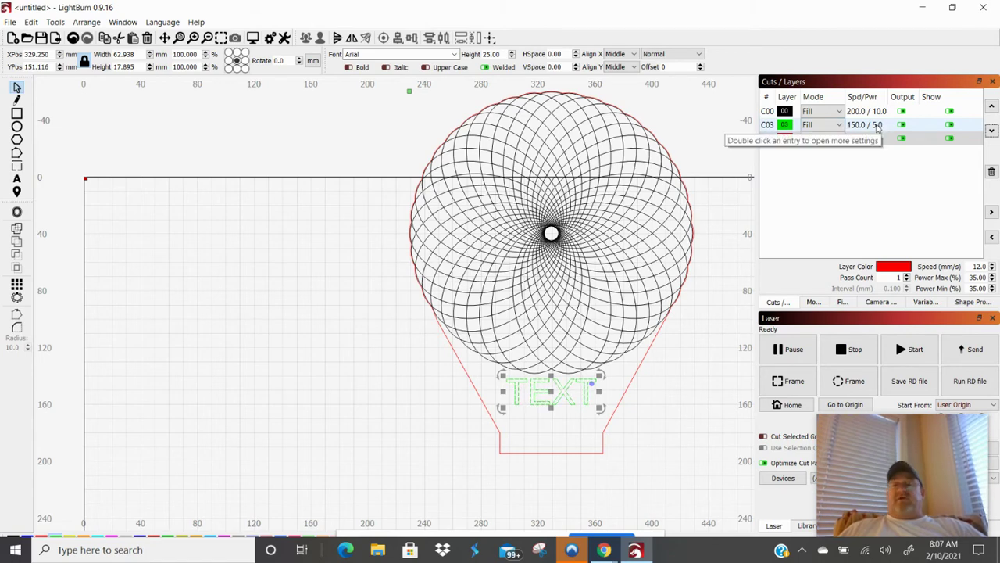
Step: Preview the laser output, examine the filled pattern and text up close, and close the preview
click(254, 38)
scroll(513, 338, up, 2)
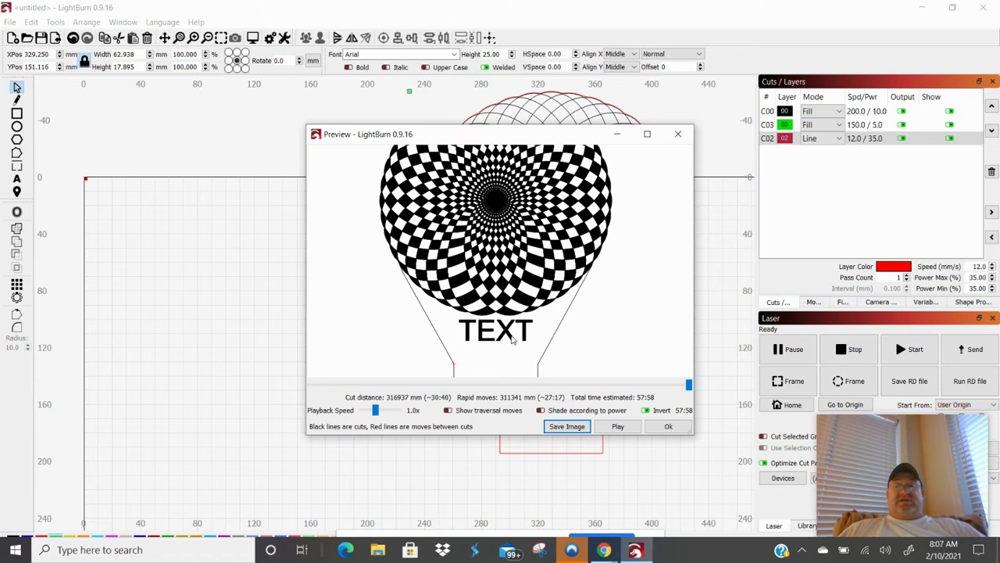
click(668, 425)
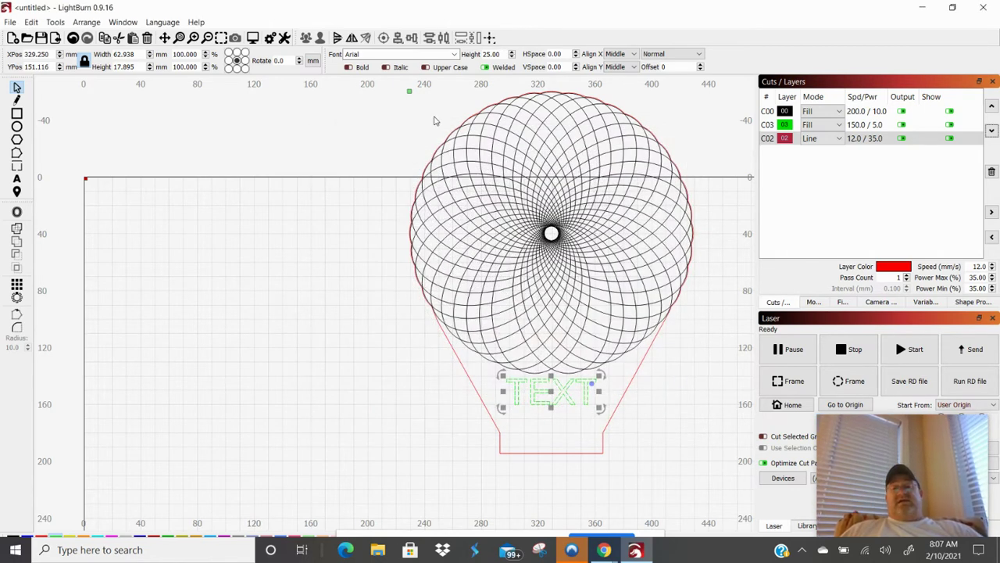
Step: Mirror the whole design, including the pattern, outline and text, horizontally and deselect it
scroll(435, 122, down, 1)
drag(407, 93, 730, 474)
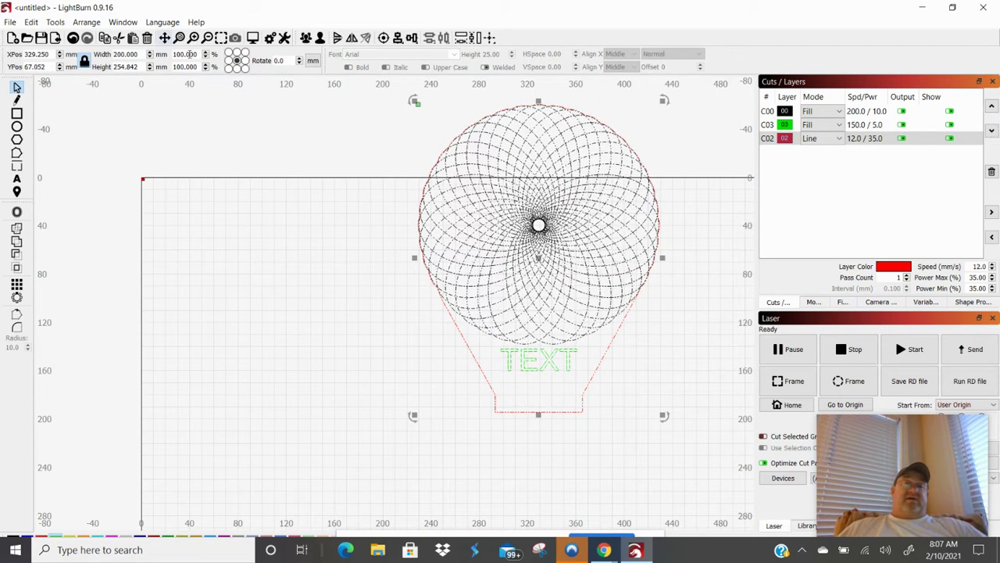
click(352, 40)
click(341, 279)
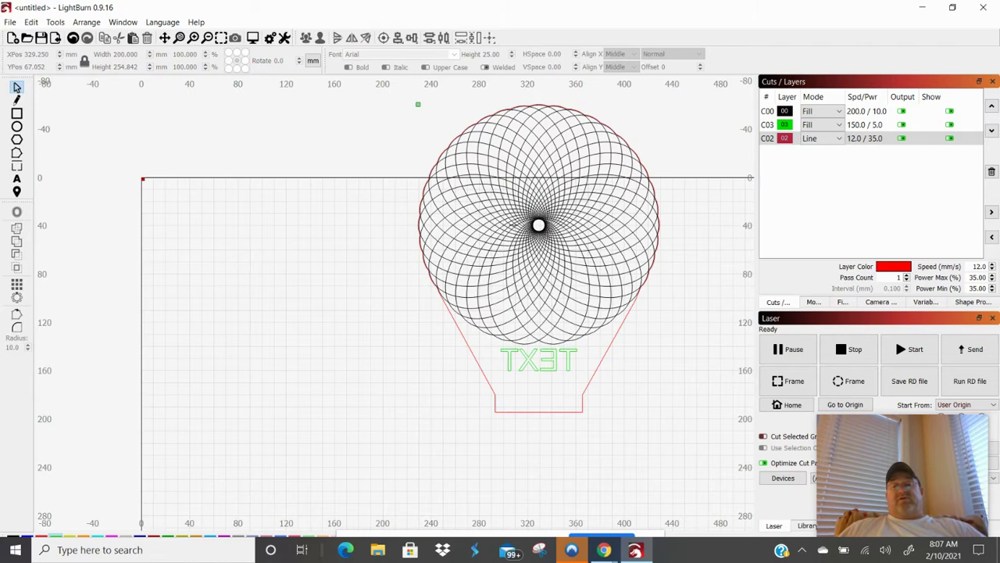
Step: Ungroup the spirograph pattern from its red cut outline and select only the outline
scroll(523, 205, up, 1)
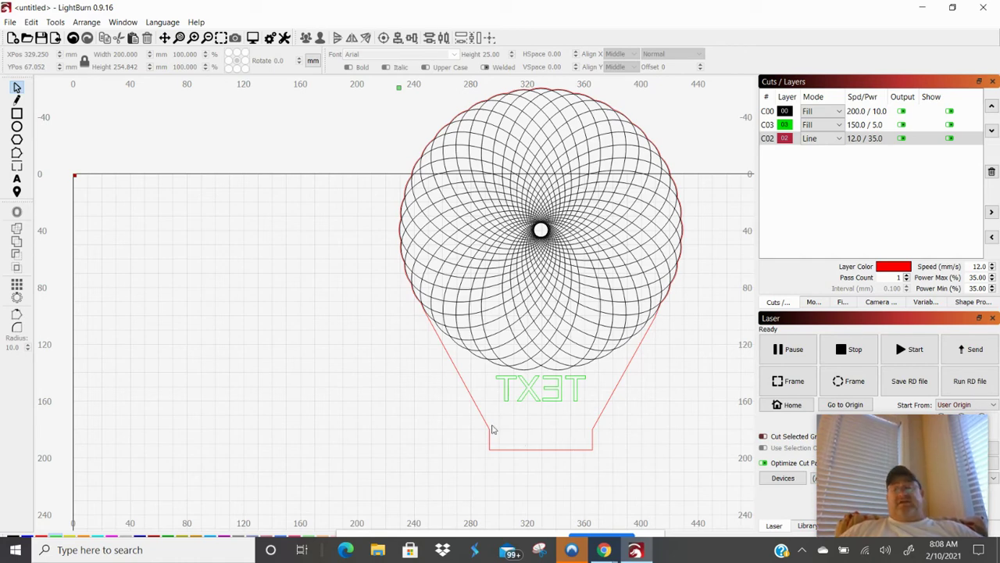
click(587, 450)
right_click(590, 255)
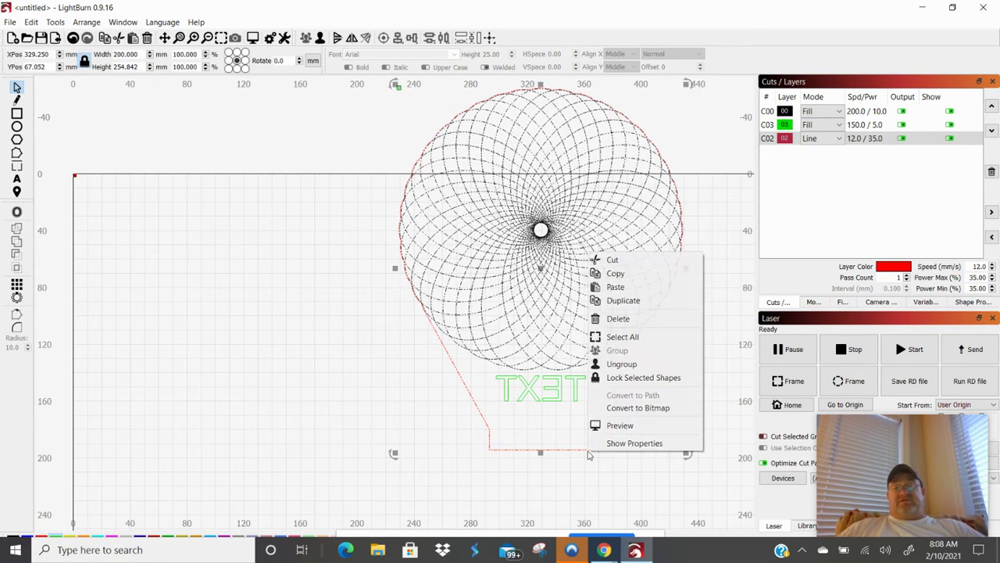
click(624, 366)
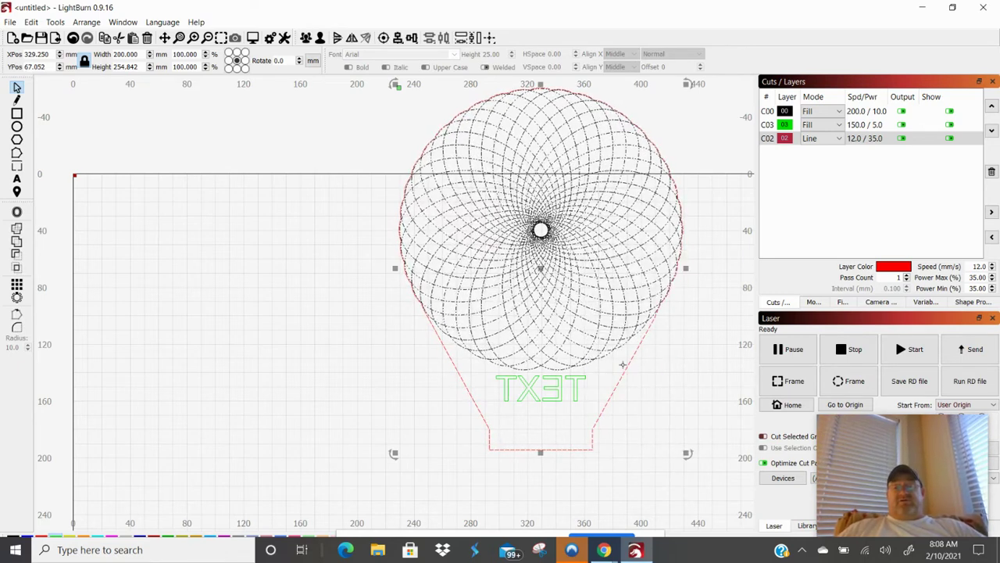
click(604, 405)
Step: Edit the cut outline's nodes to raise the four corners of the rectangular base about 18 mm, making the outline about 237 mm high
click(17, 153)
drag(620, 478, 409, 404)
key(c)
key(l)
drag(532, 457, 664, 514)
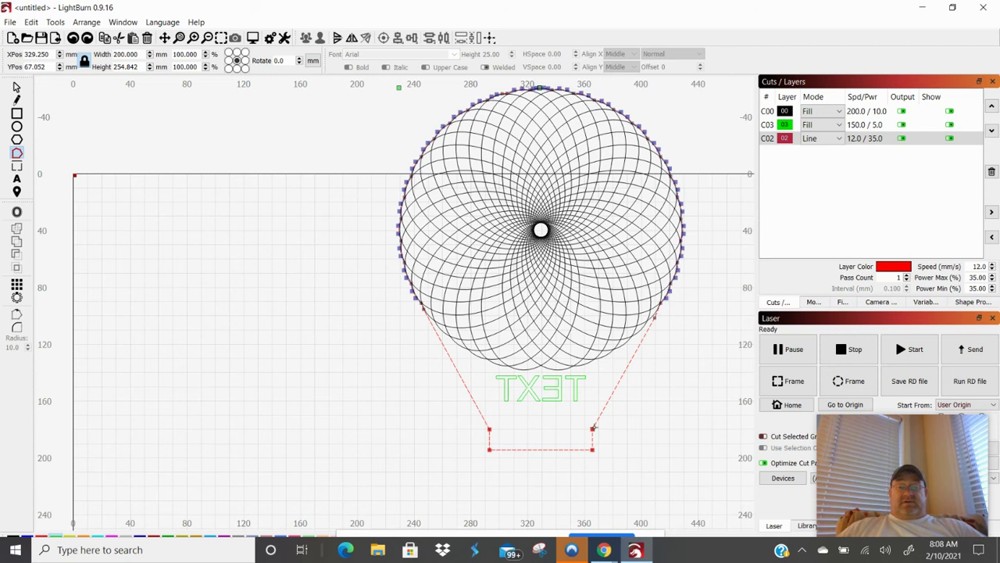
drag(591, 428, 595, 408)
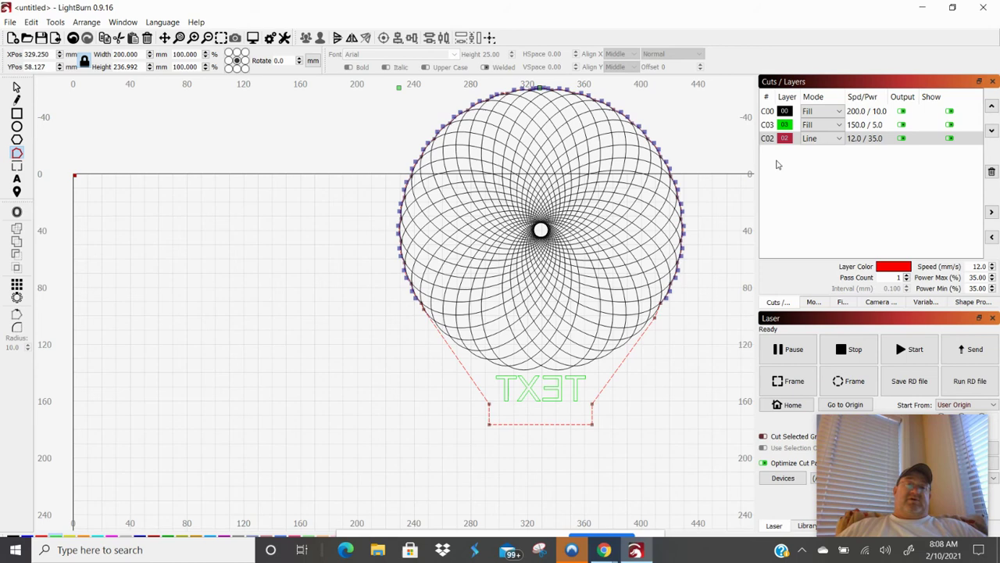
Step: Preview the mirrored design with the shortened outline and close the preview
click(253, 37)
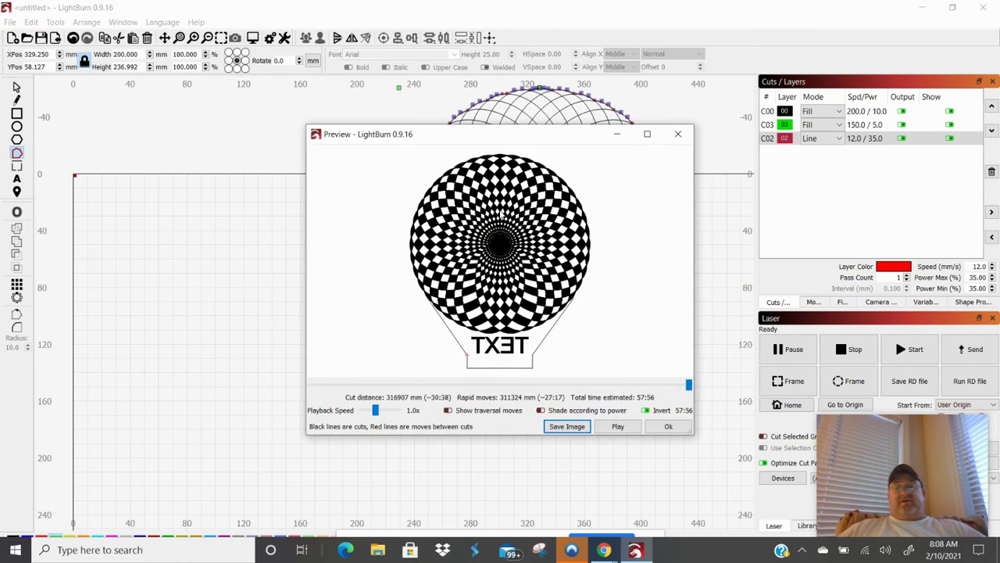
click(669, 426)
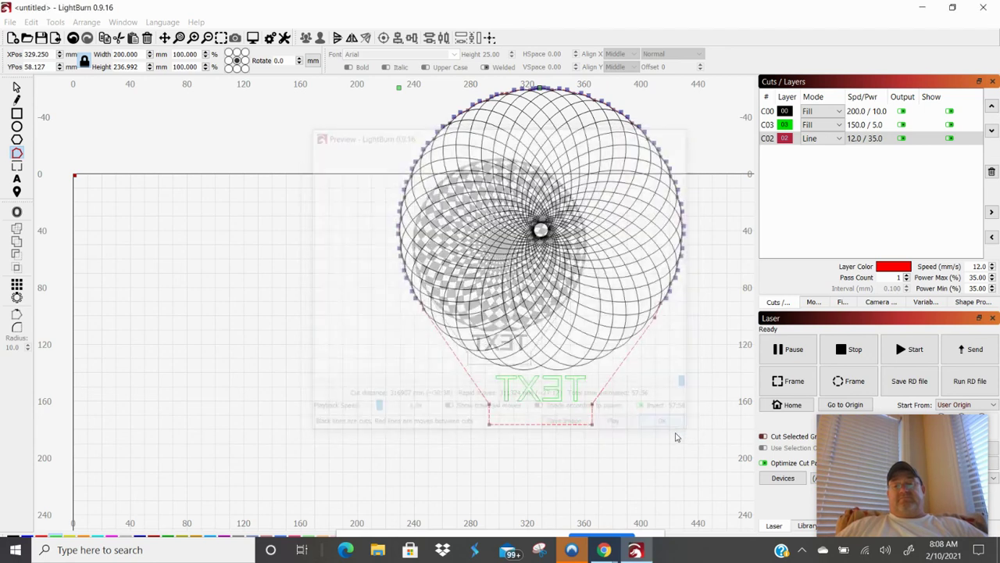